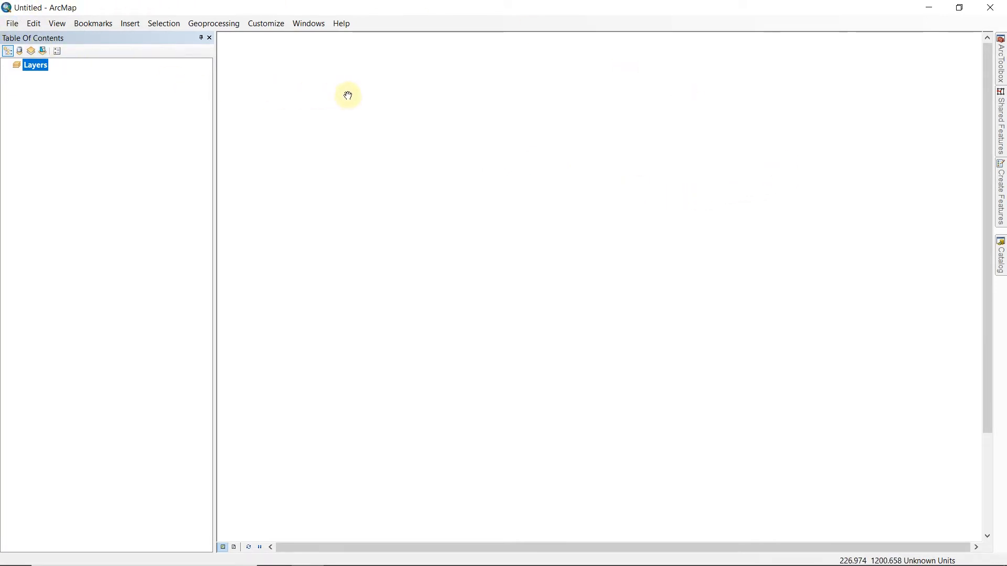
Step: Show the Tools toolbar in the empty map document
left_click(277, 28)
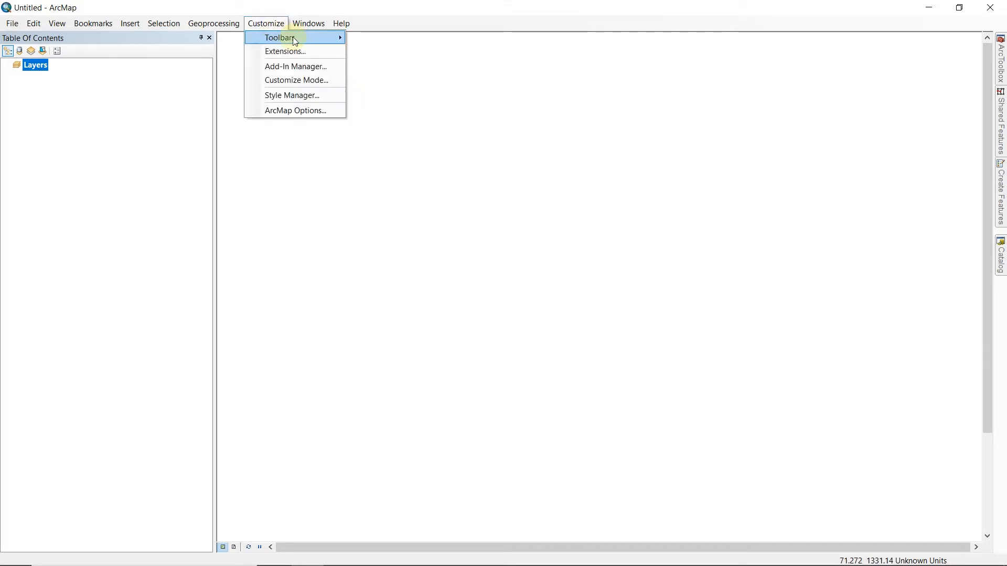
mouse_move(285, 37)
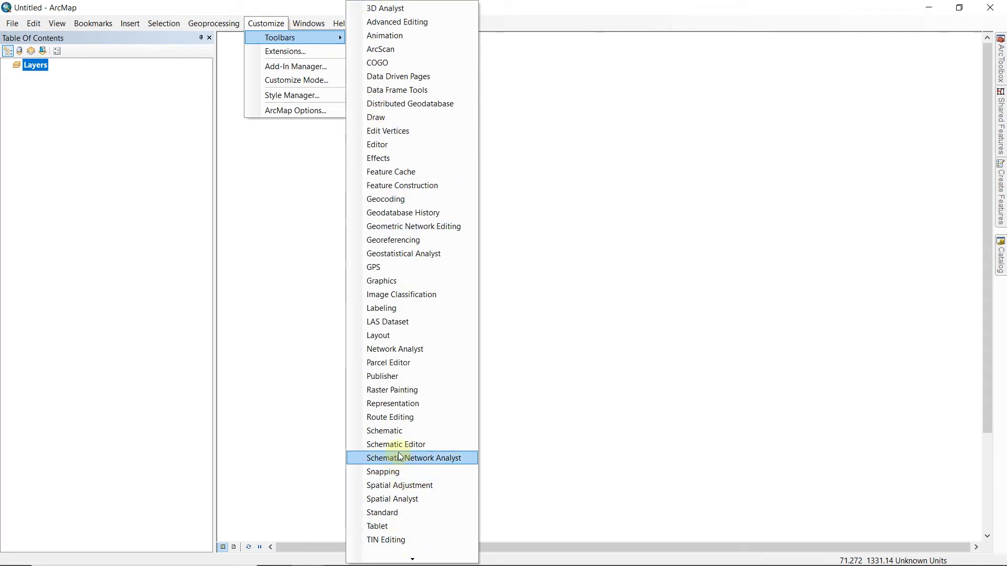
mouse_move(412, 559)
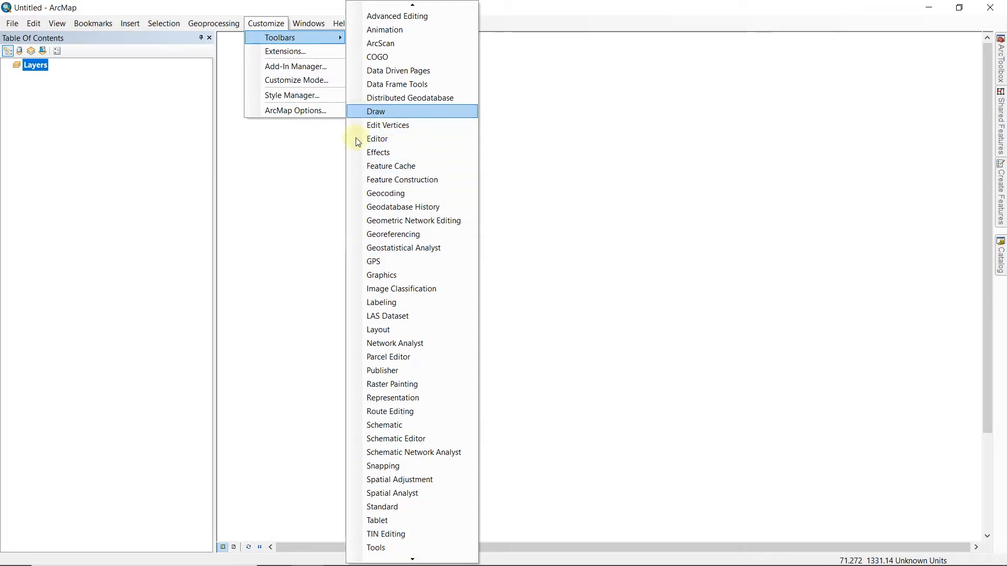
scroll(354, 541, "down", 2)
left_click(353, 521)
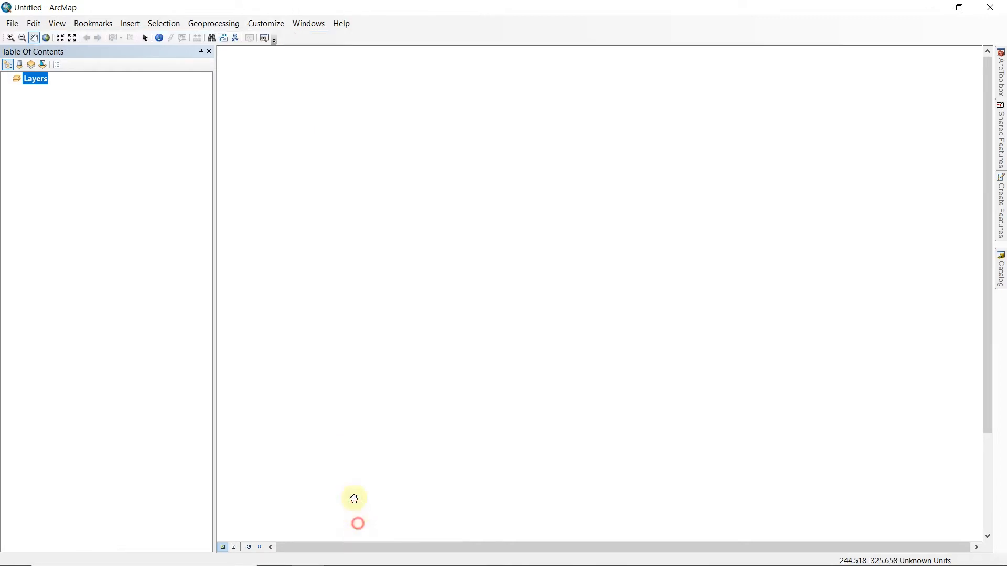
Step: Show the Draw and Editor toolbars
left_click(268, 24)
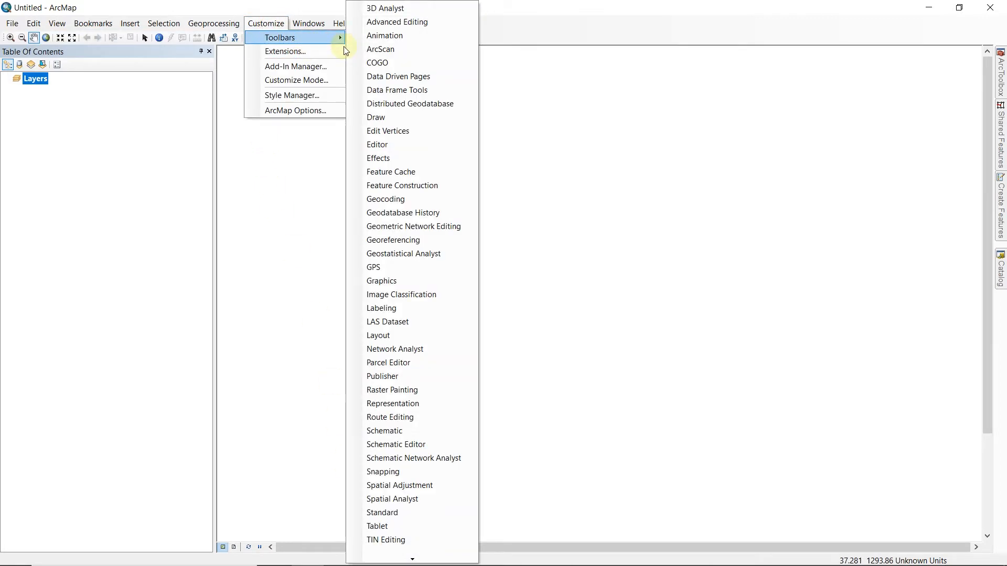
left_click(373, 118)
left_click(266, 23)
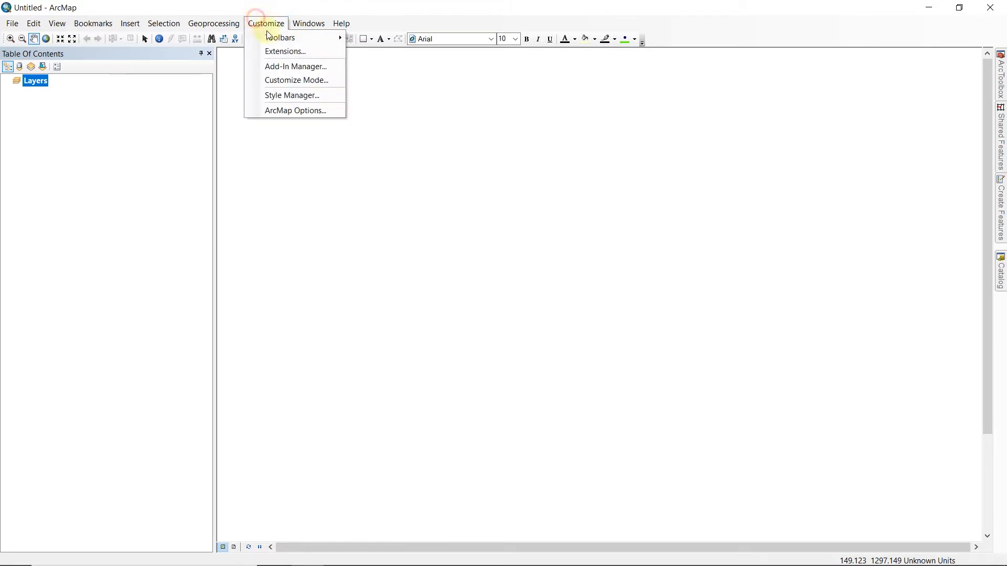
mouse_move(306, 42)
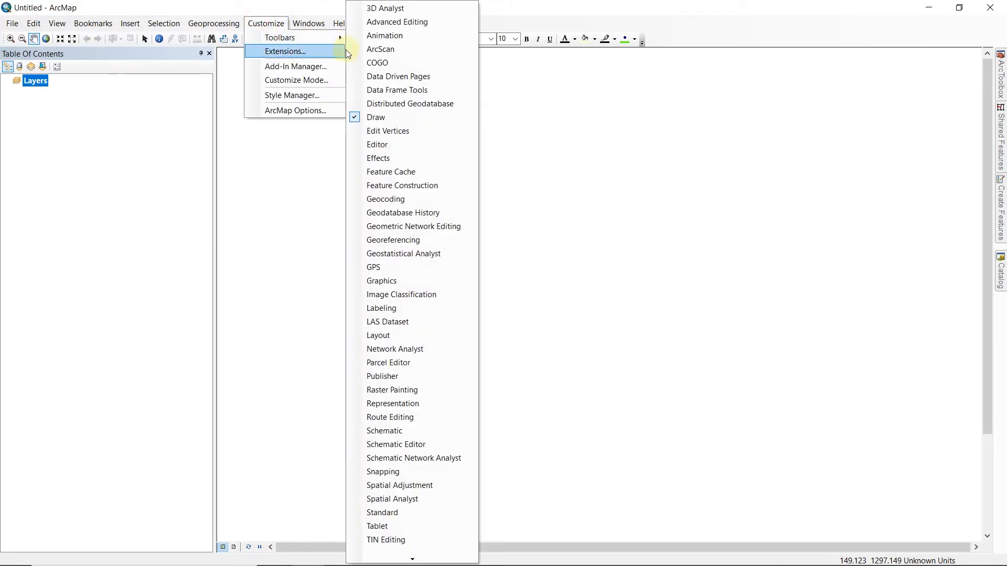
left_click(373, 143)
Step: Show the Georeferencing and Layout toolbars
left_click(277, 29)
mouse_move(316, 36)
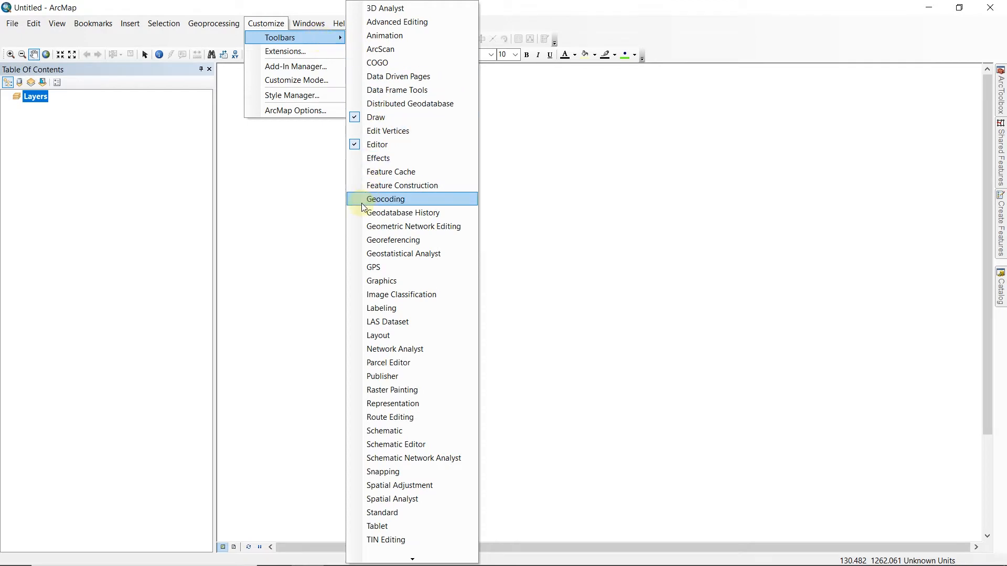
left_click(361, 244)
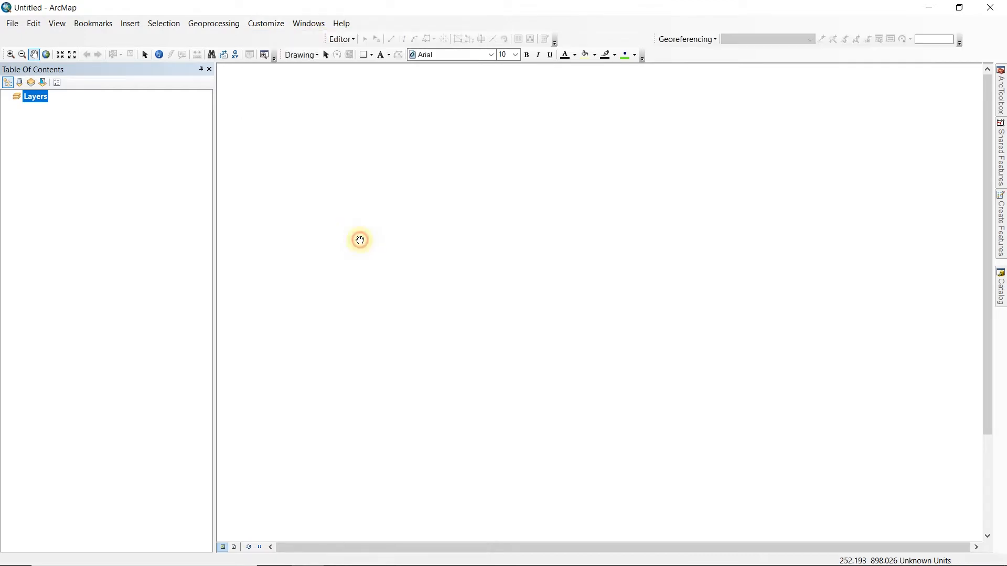
left_click(278, 26)
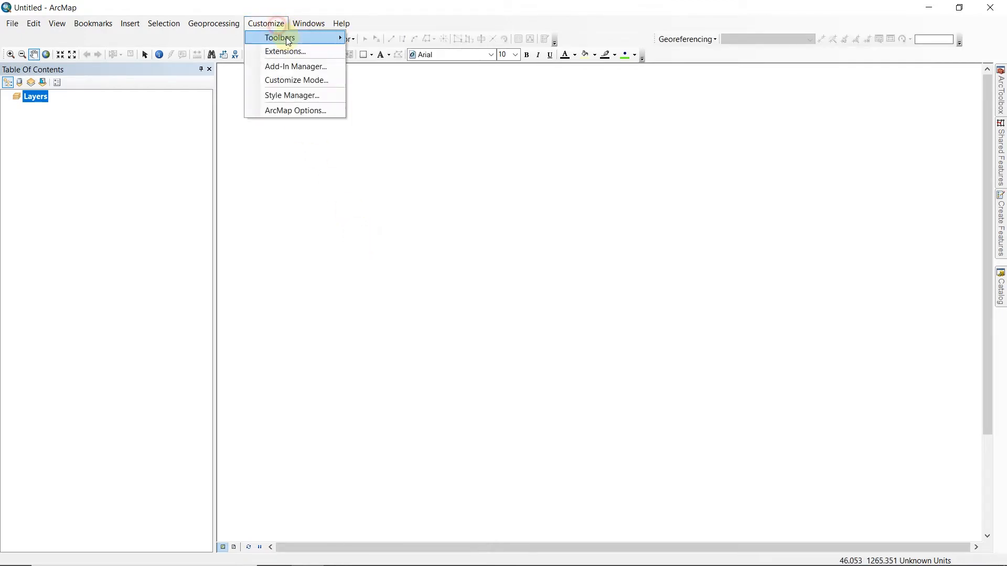
mouse_move(314, 43)
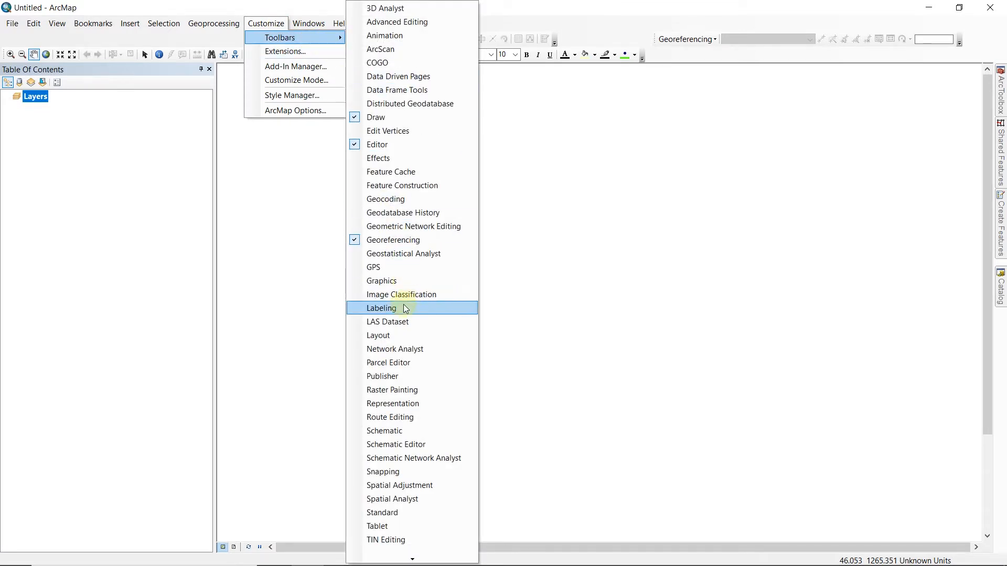
left_click(362, 341)
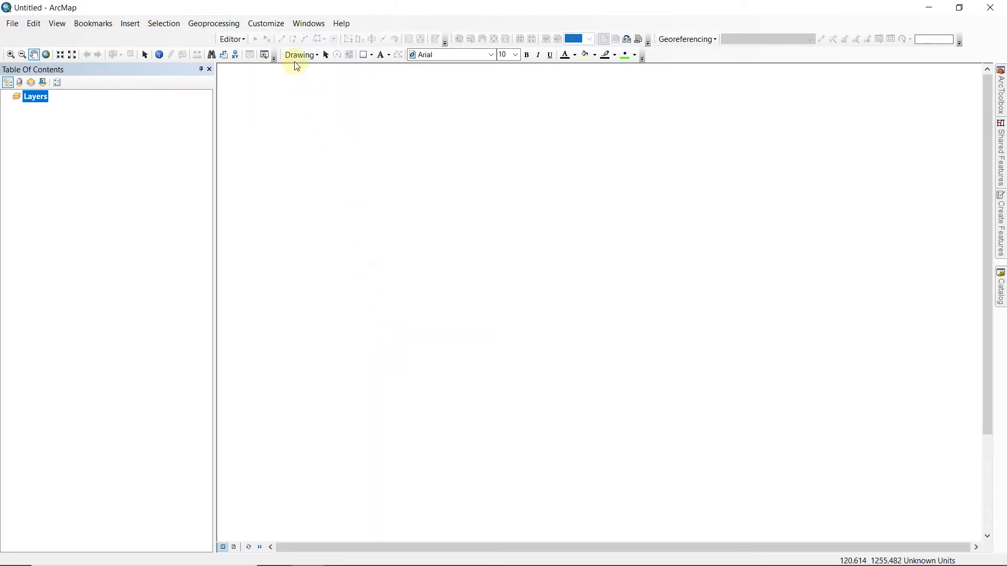
Step: Show the Standard toolbar as well
left_click(266, 23)
mouse_move(309, 41)
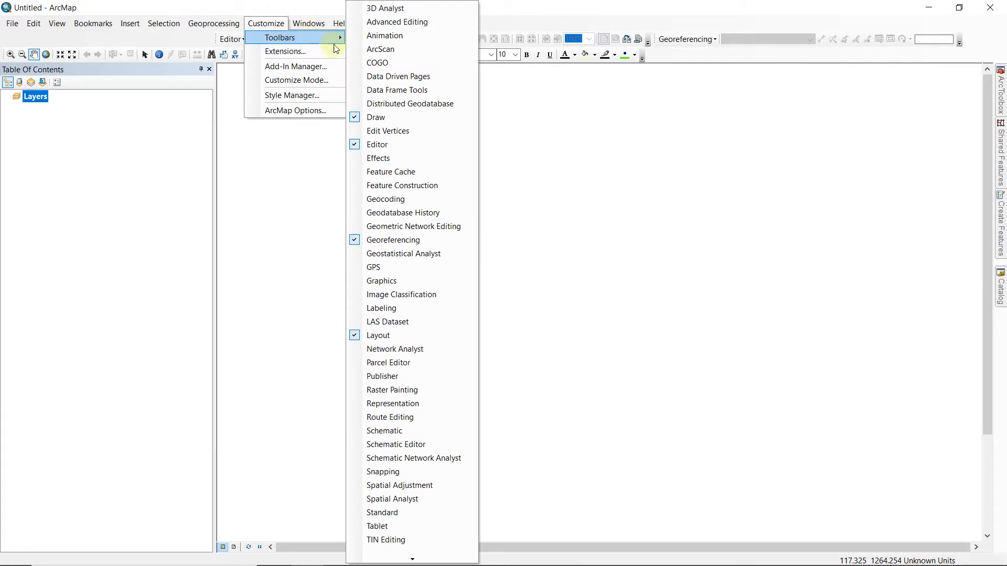
left_click(364, 513)
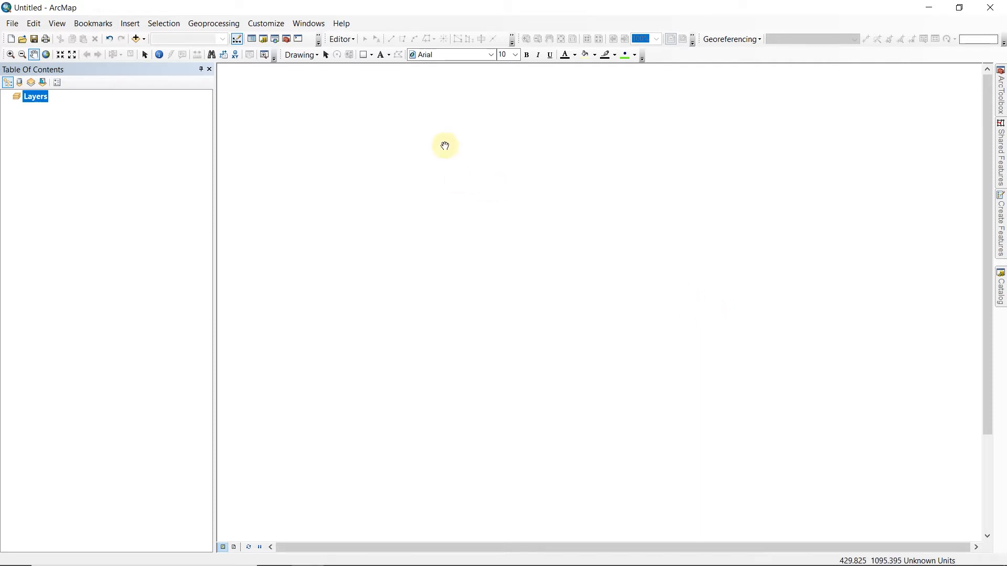
Step: Set the ArcMap data view options to display status bar coordinates in Degrees Minutes Seconds instead of the data frame's display units
left_click(274, 30)
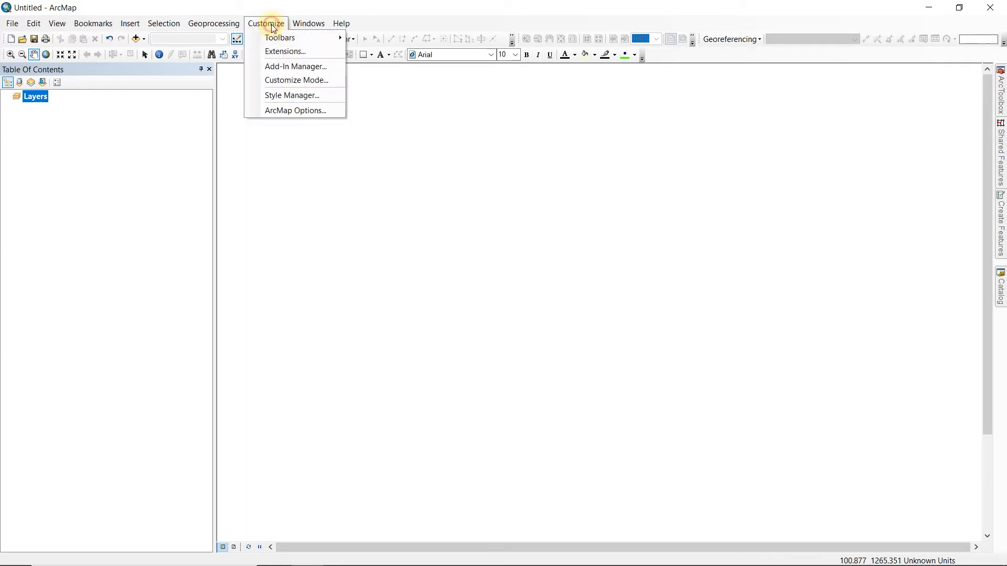
left_click(295, 110)
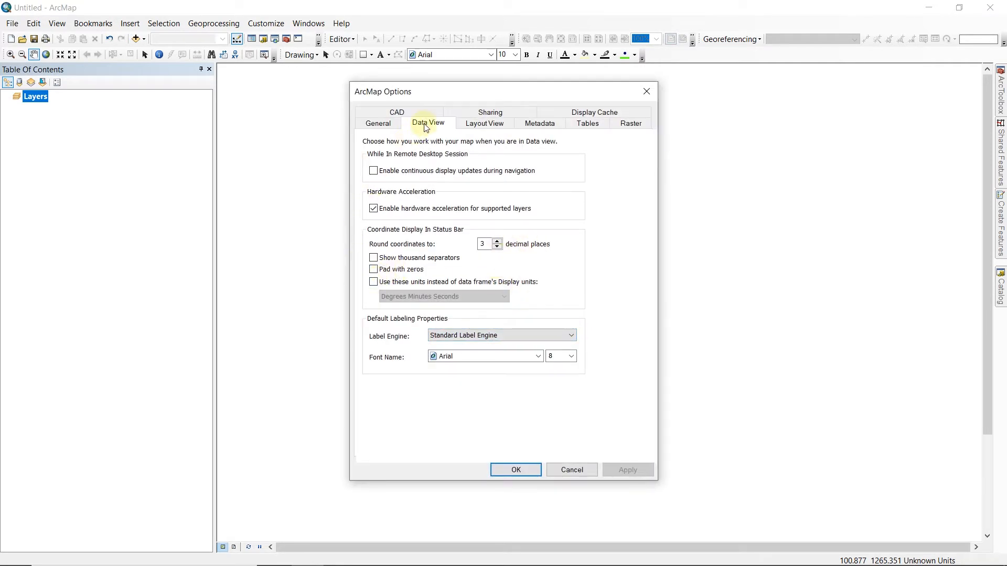
left_click(373, 282)
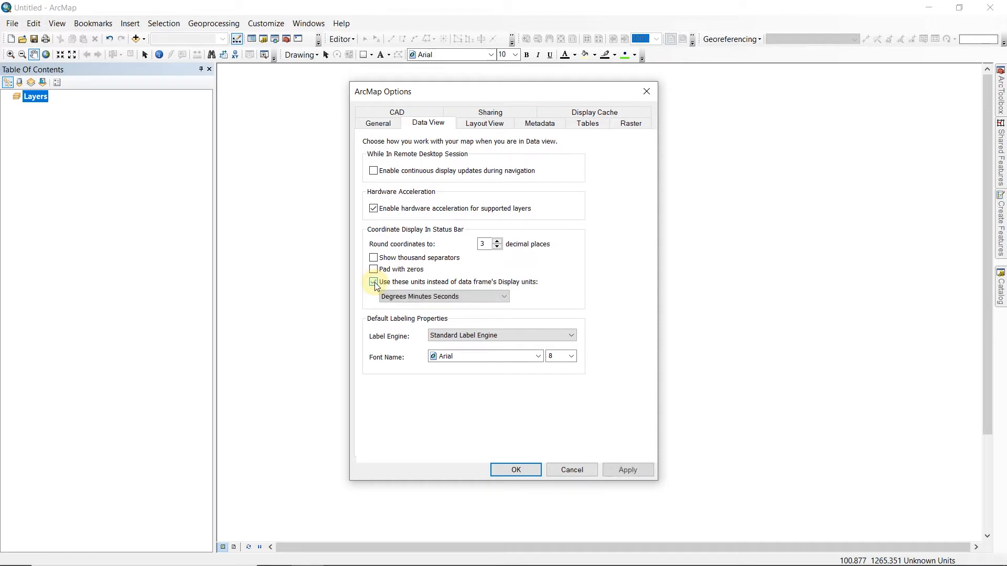
left_click(406, 296)
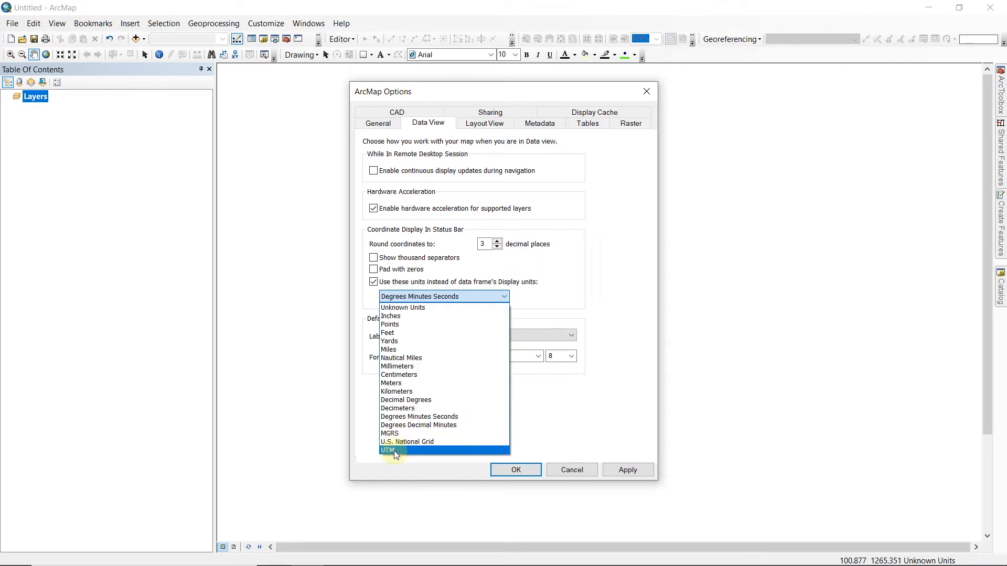
left_click(413, 418)
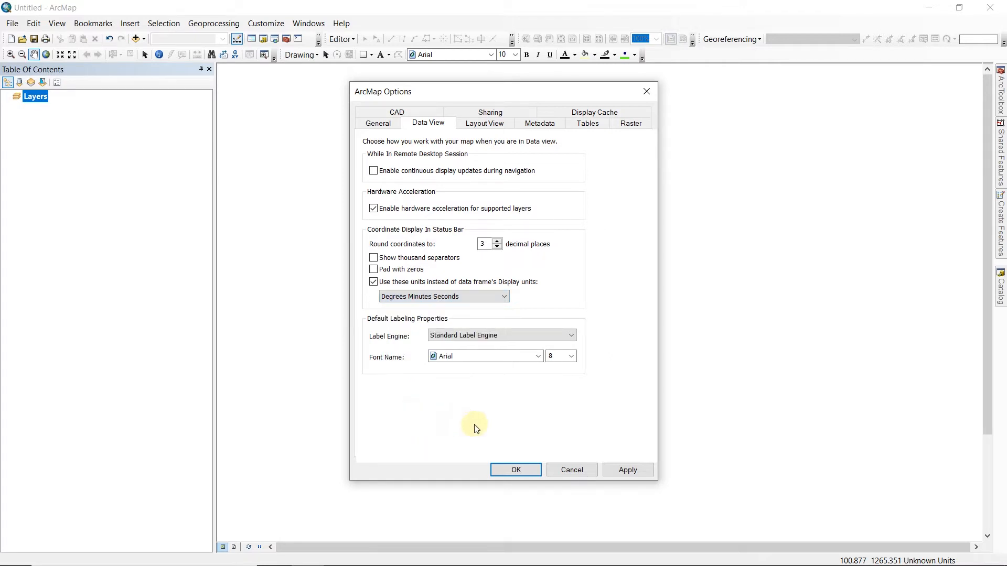
left_click(533, 470)
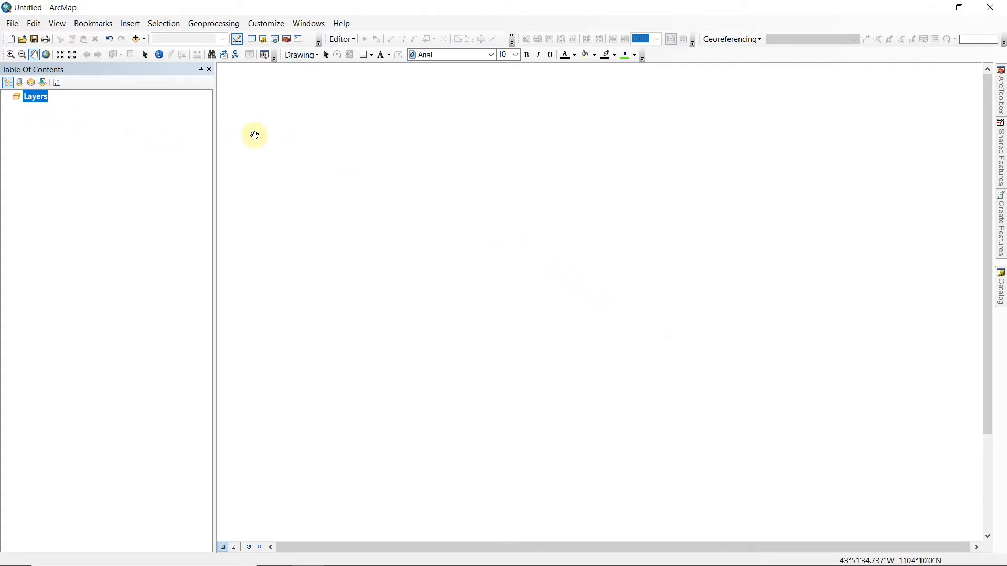
Step: Open the Layers data frame's coordinate system properties and expand the projected coordinate systems
right_click(41, 103)
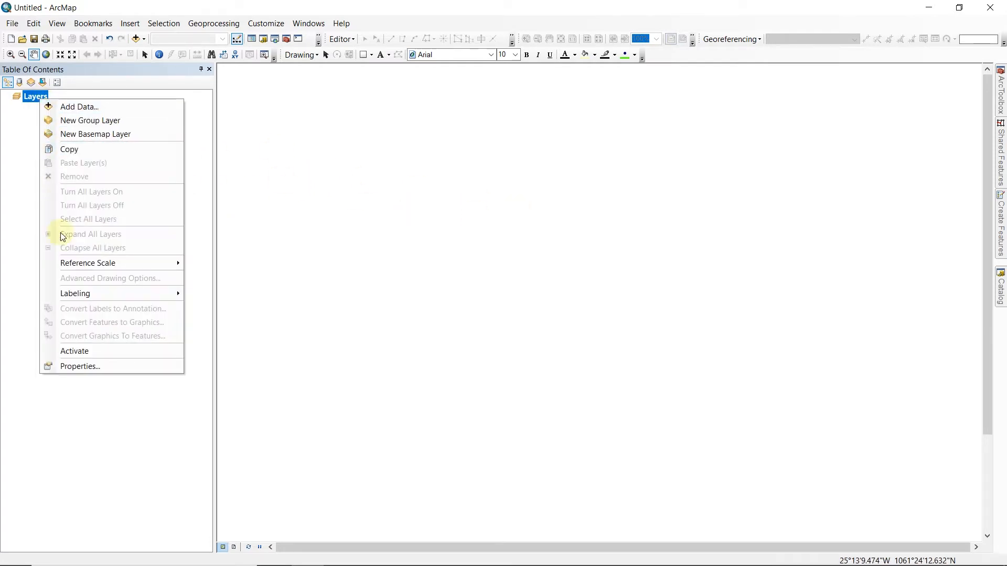
left_click(77, 369)
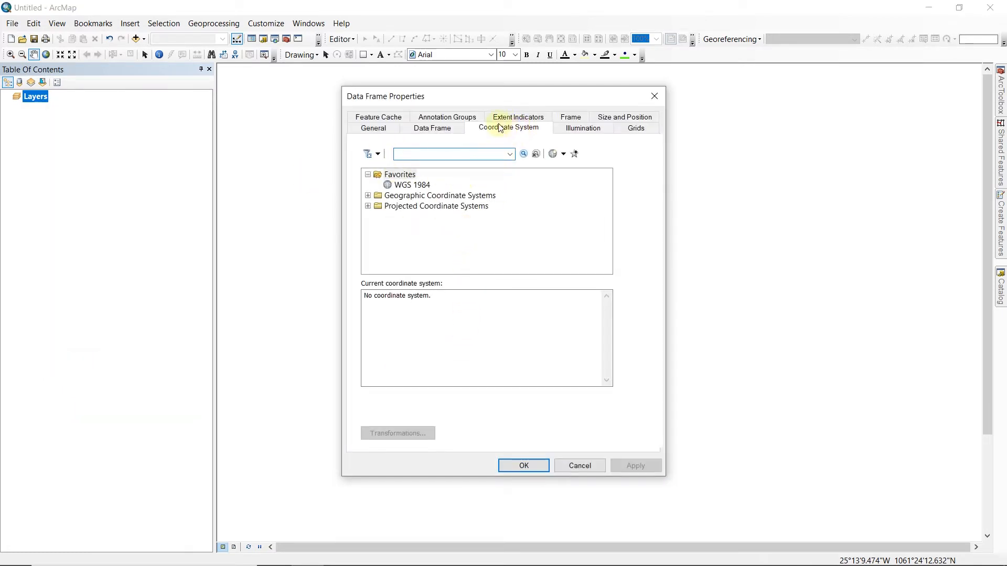
left_click(366, 206)
scroll(412, 220, "down", 1)
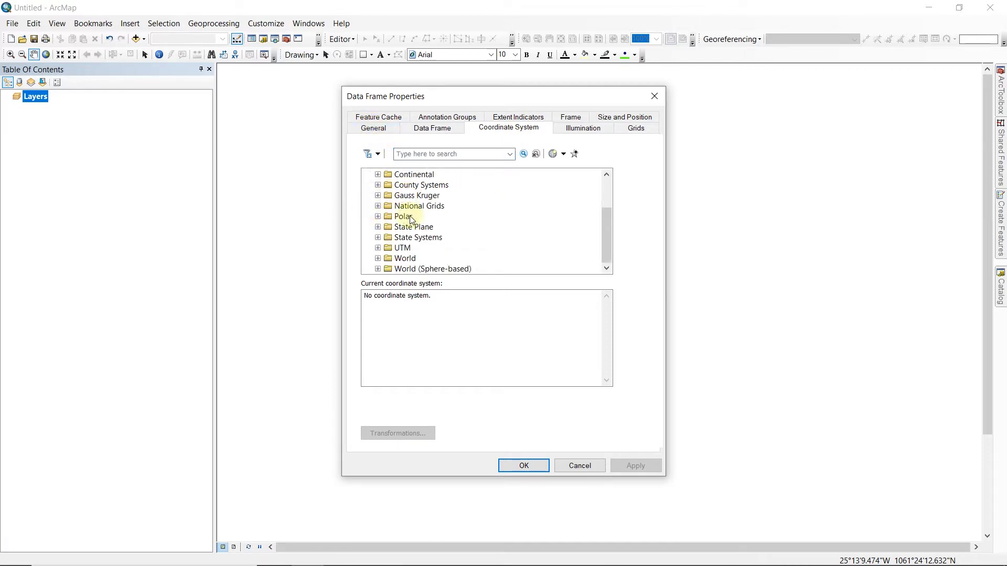
scroll(397, 221, "up", 1)
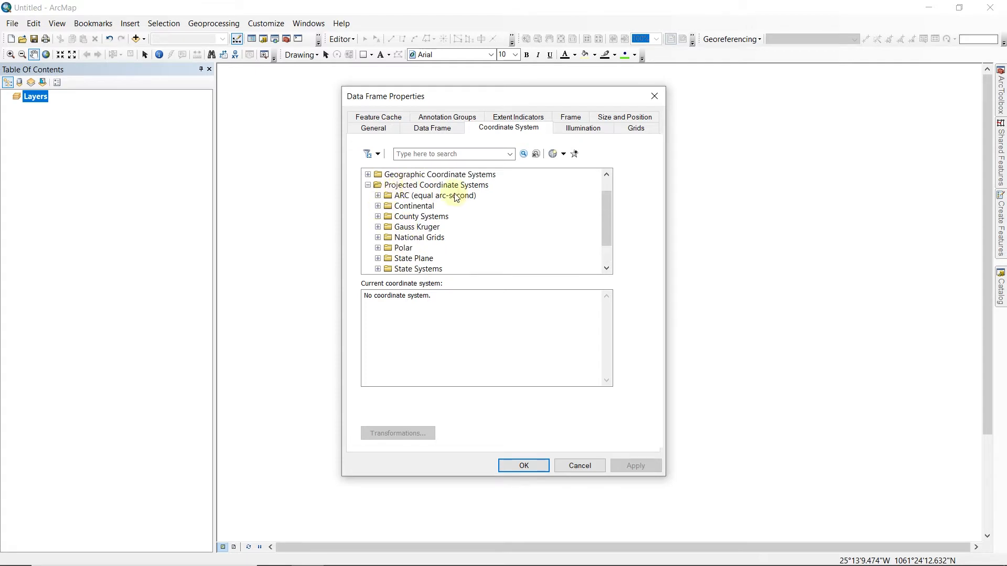
scroll(425, 226, "down", 1)
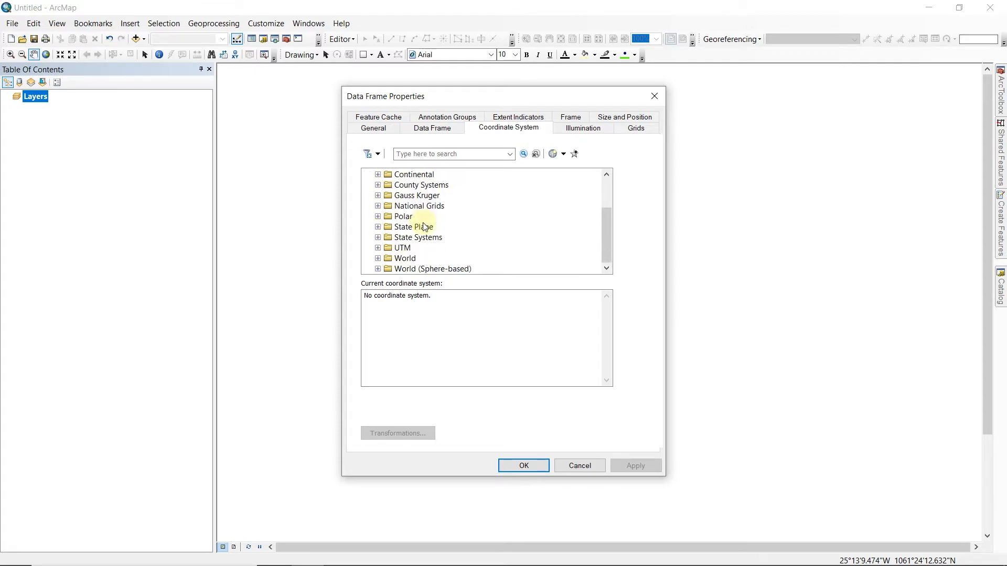
Step: Select WGS 1984 UTM Zone 48S from the Southern Hemisphere group of the WGS 1984 UTM systems
left_click(377, 248)
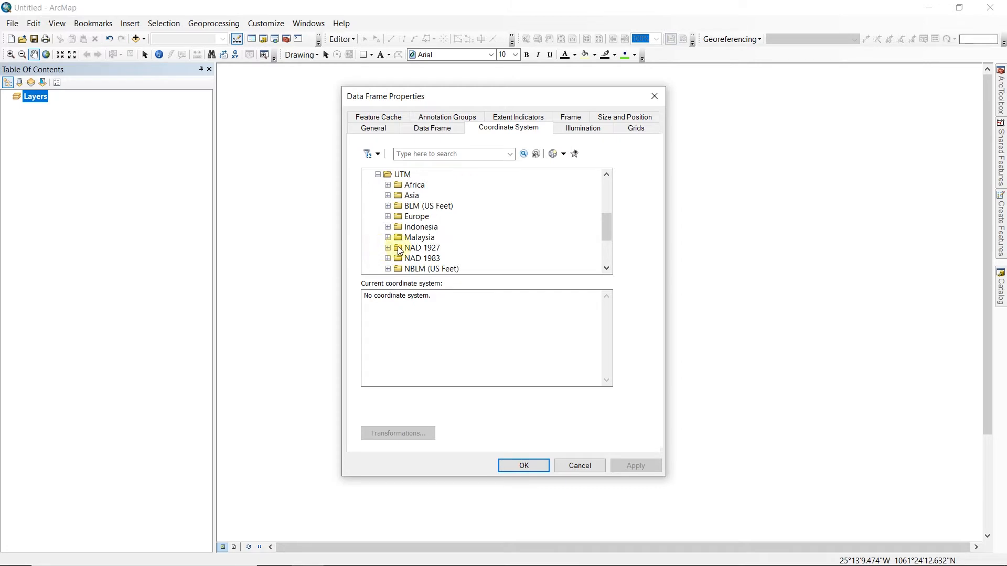
scroll(397, 246, "down", 3)
left_click(388, 248)
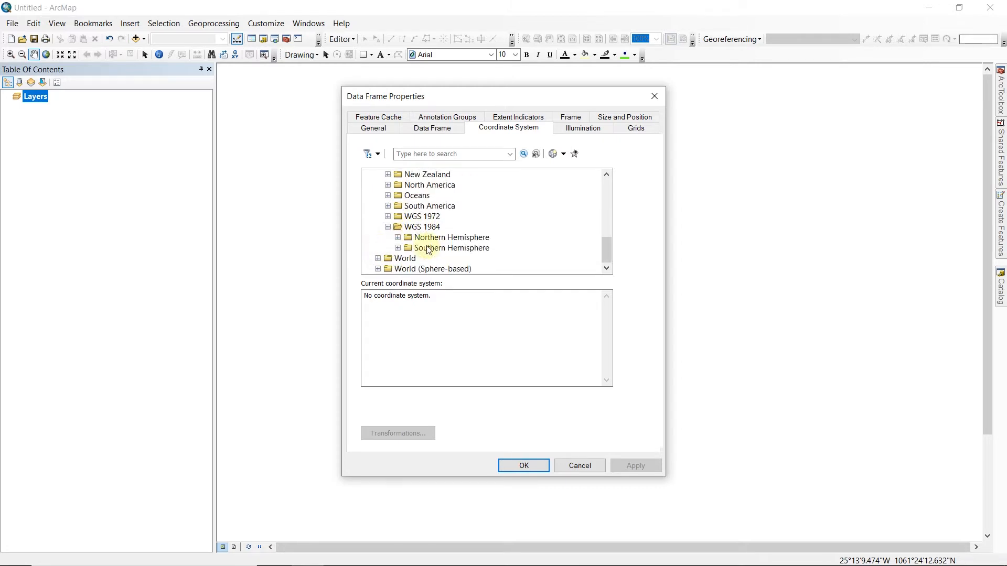
left_click(397, 248)
scroll(480, 221, "down", 8)
scroll(480, 220, "down", 10)
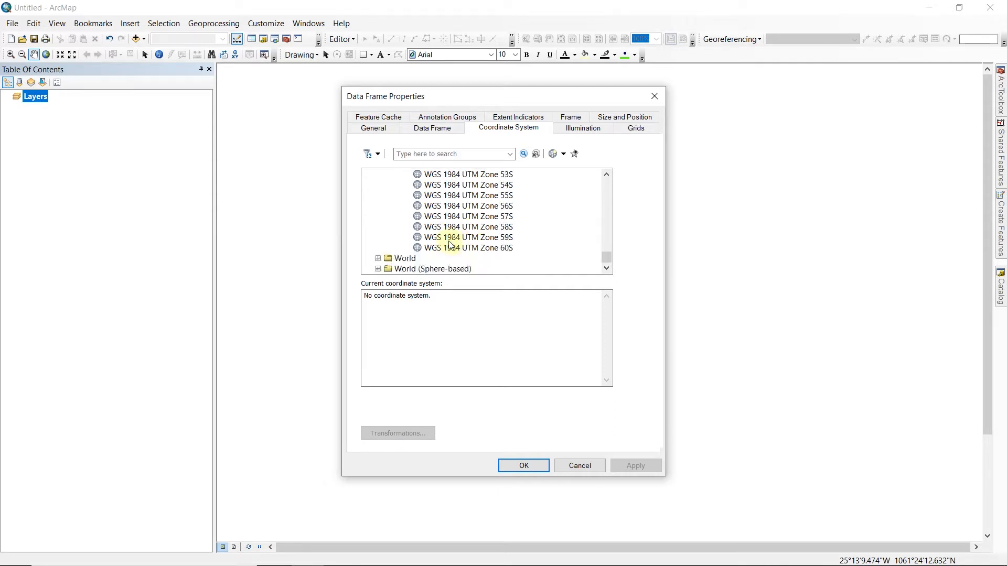
scroll(503, 236, "up", 3)
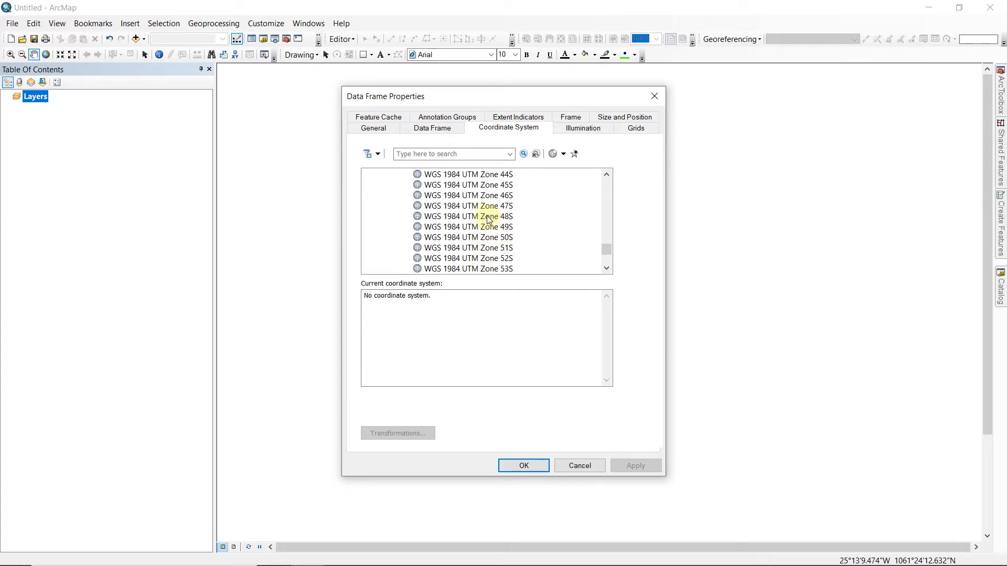
left_click(489, 217)
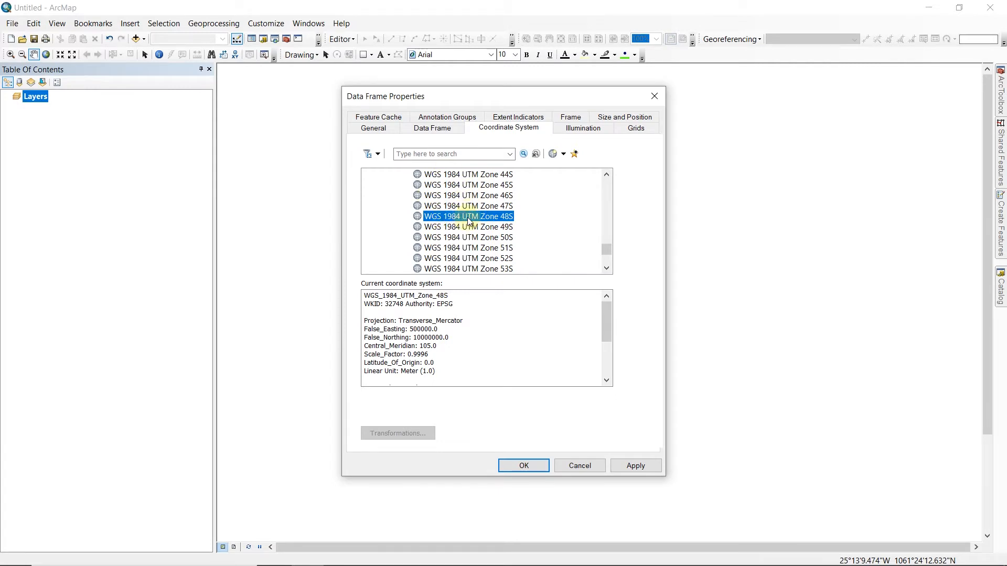
Step: Add WGS 1984 UTM Zone 48S to the favorite coordinate systems and close the data frame properties without applying them
right_click(507, 220)
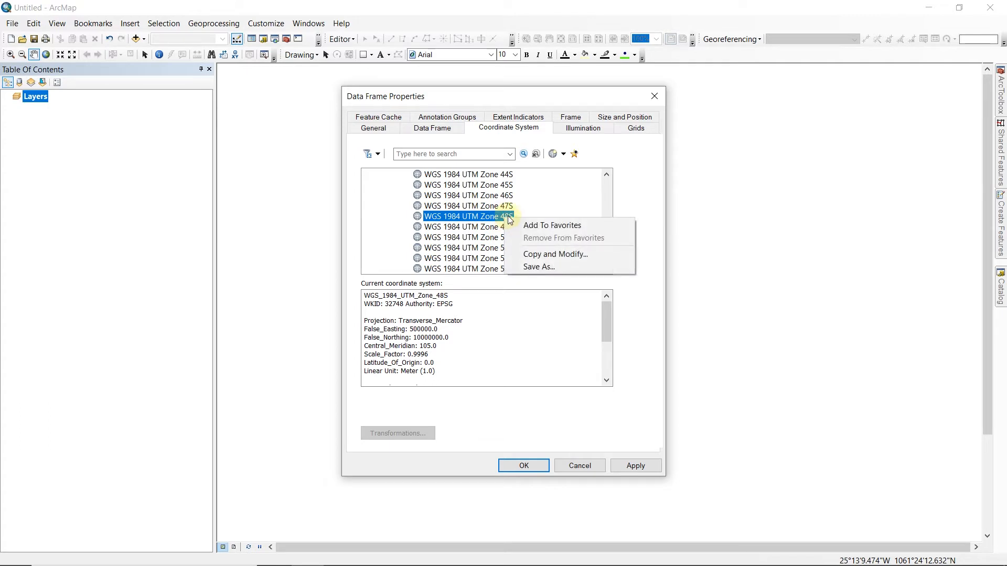
right_click(483, 217)
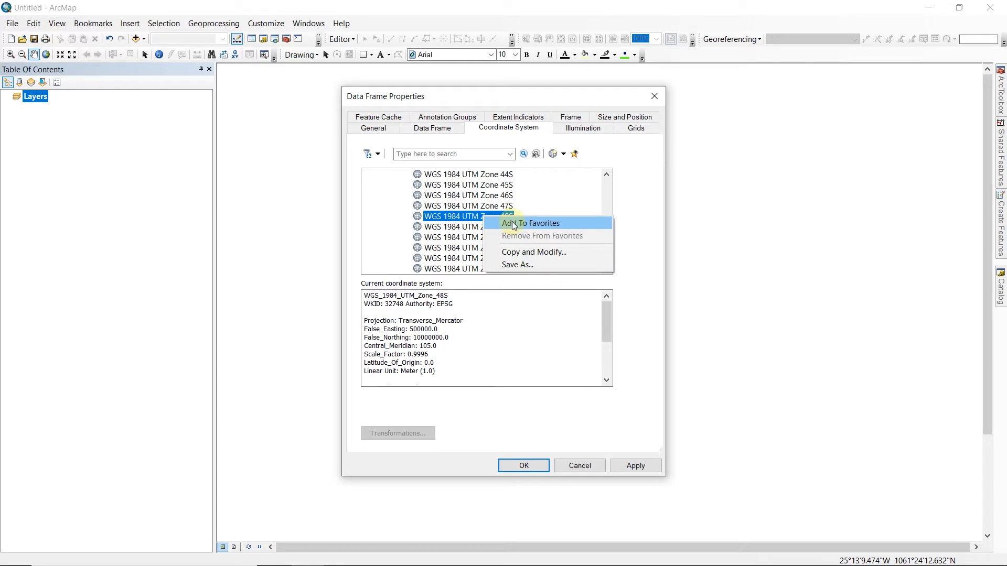
left_click(512, 222)
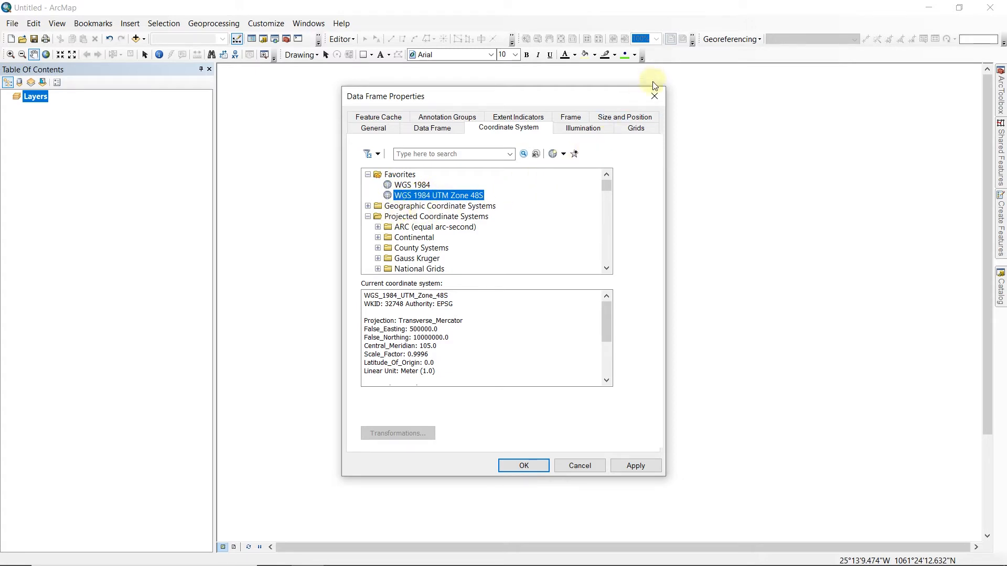
left_click(654, 96)
Step: Assign the favorite coordinate system WGS 1984 UTM Zone 48S to the Layers data frame
right_click(33, 97)
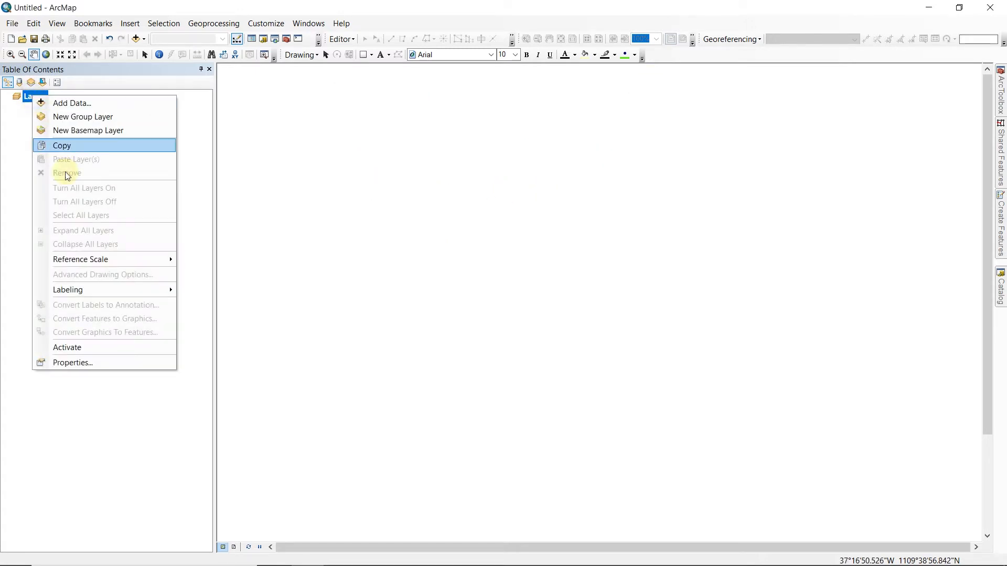
left_click(72, 363)
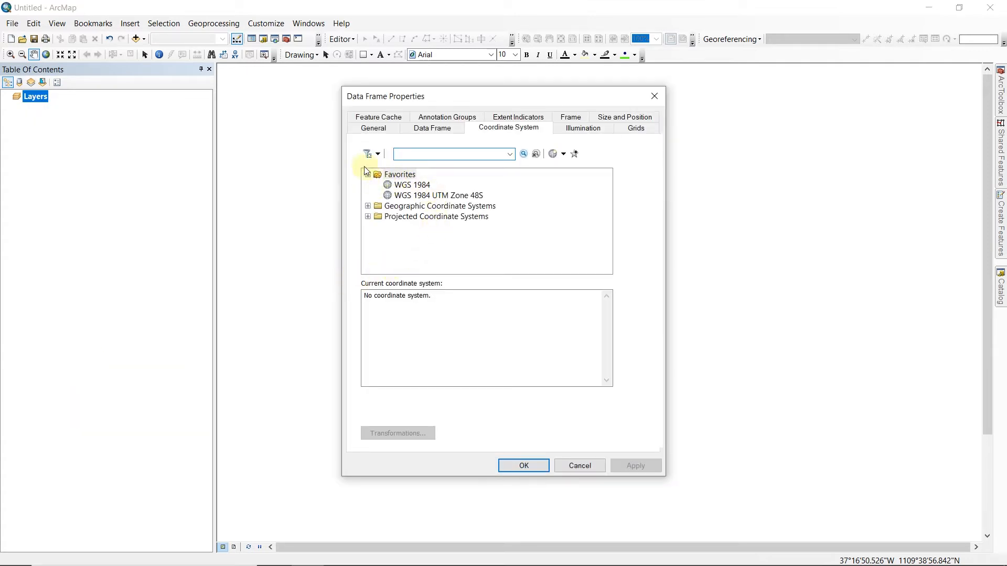
left_click(478, 198)
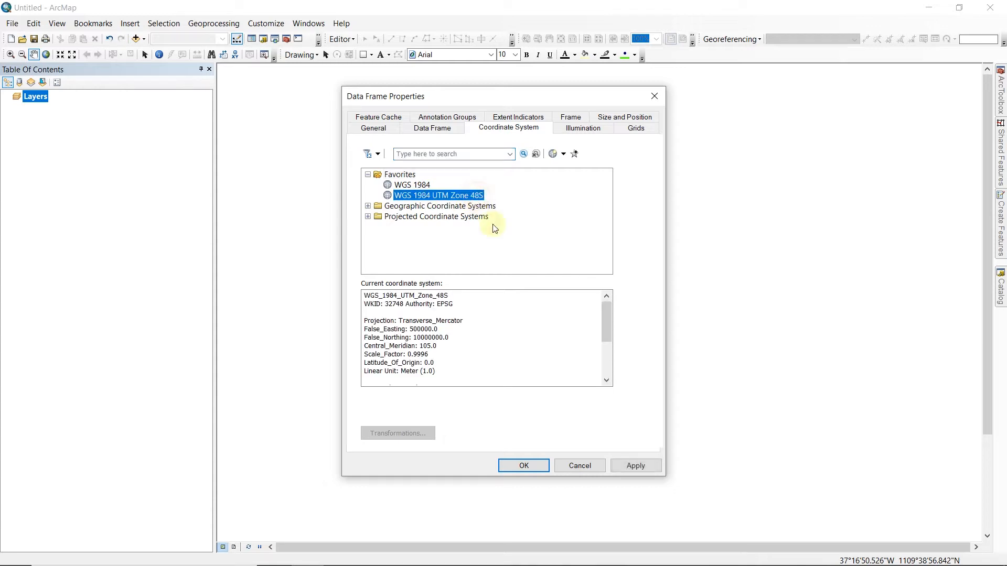
left_click(524, 466)
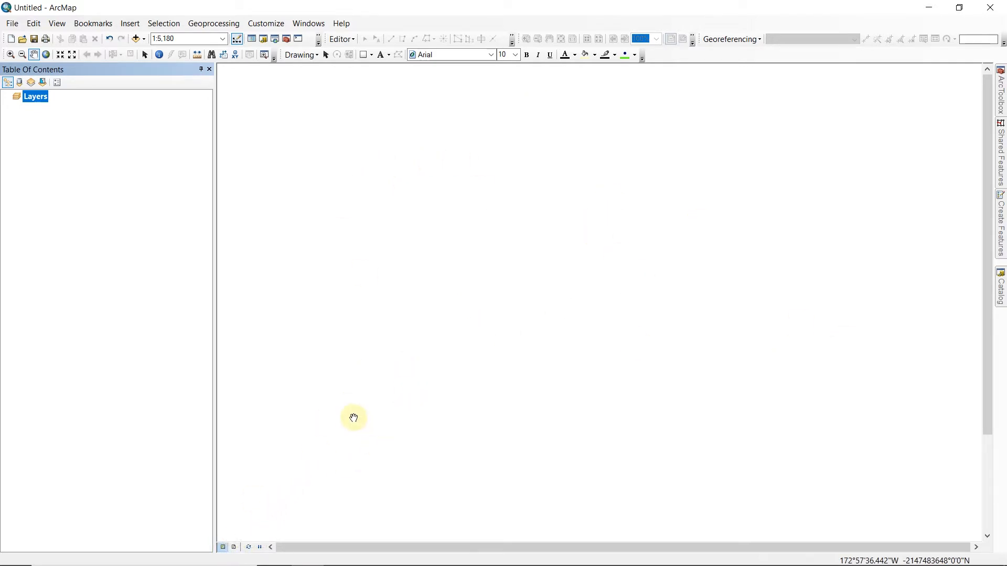
Step: Switch to the layout view and open the page and print setup
left_click(236, 548)
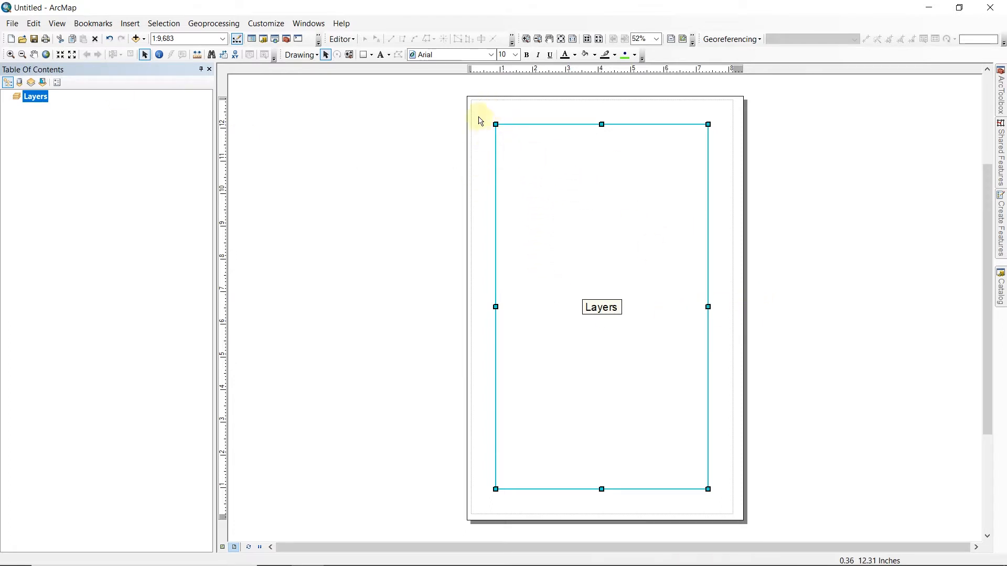
right_click(33, 97)
left_click(12, 23)
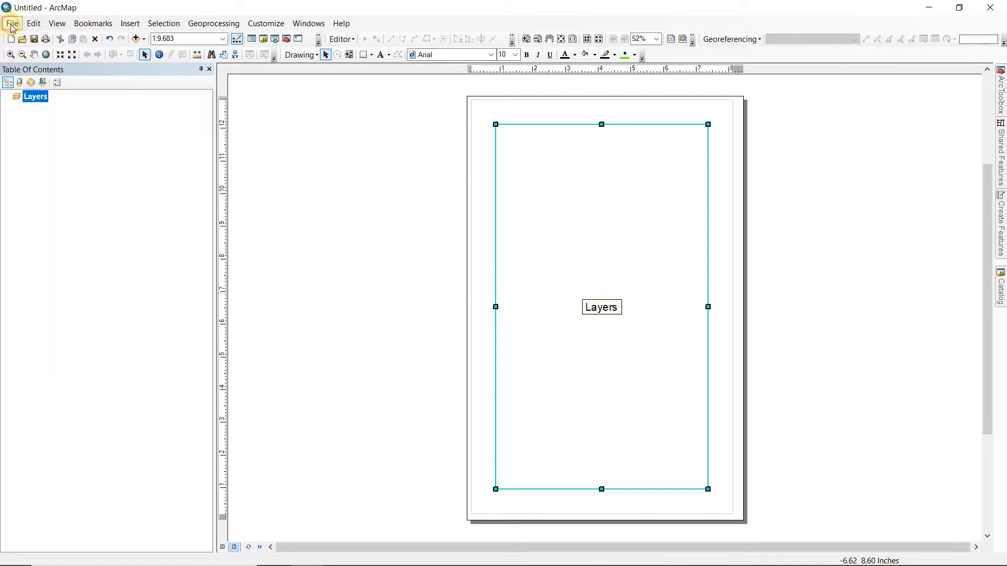
left_click(12, 23)
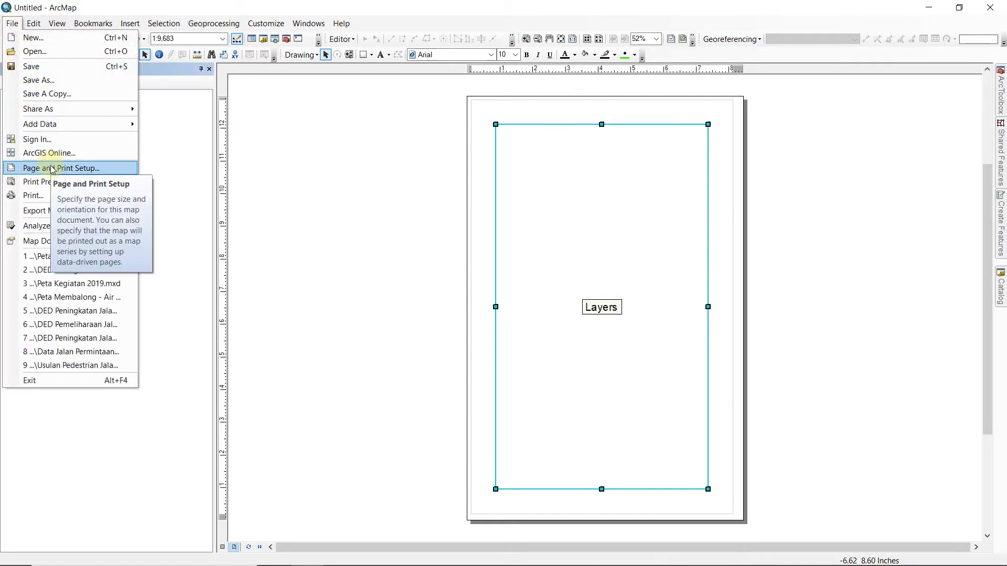
left_click(51, 169)
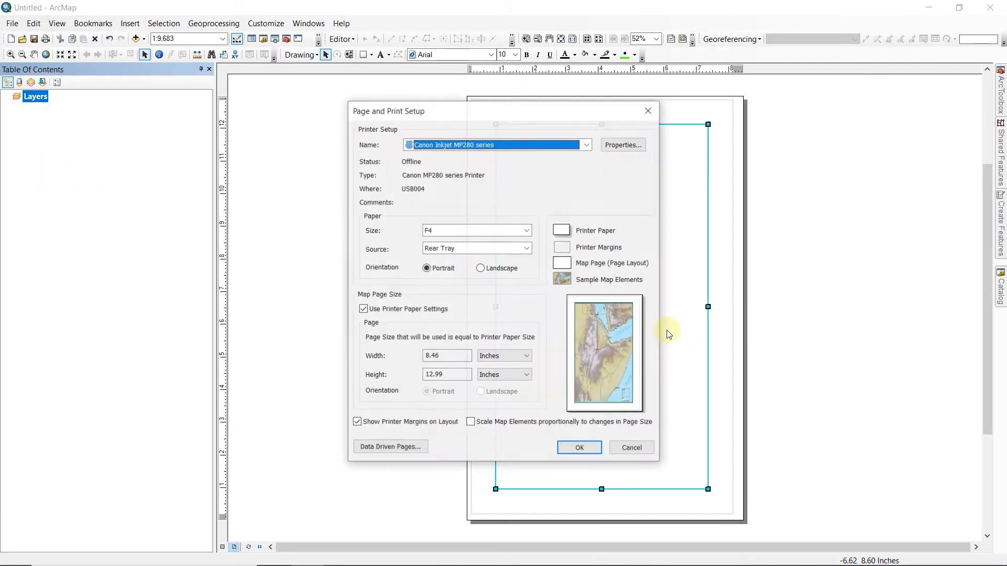
Step: Set the paper size to A3 (Scaled) with landscape orientation
left_click(526, 231)
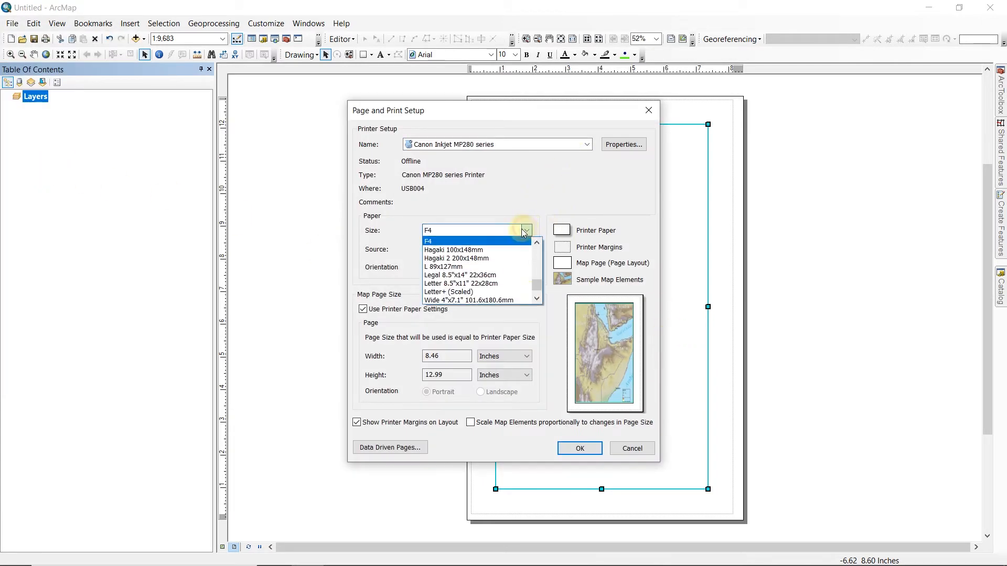
key("a")
key("a")
key("a")
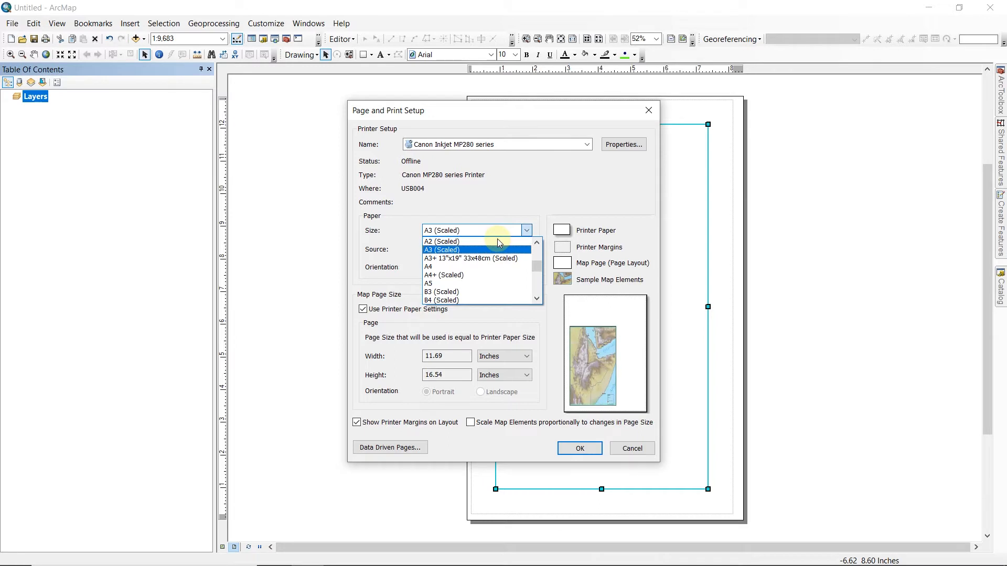
left_click(448, 249)
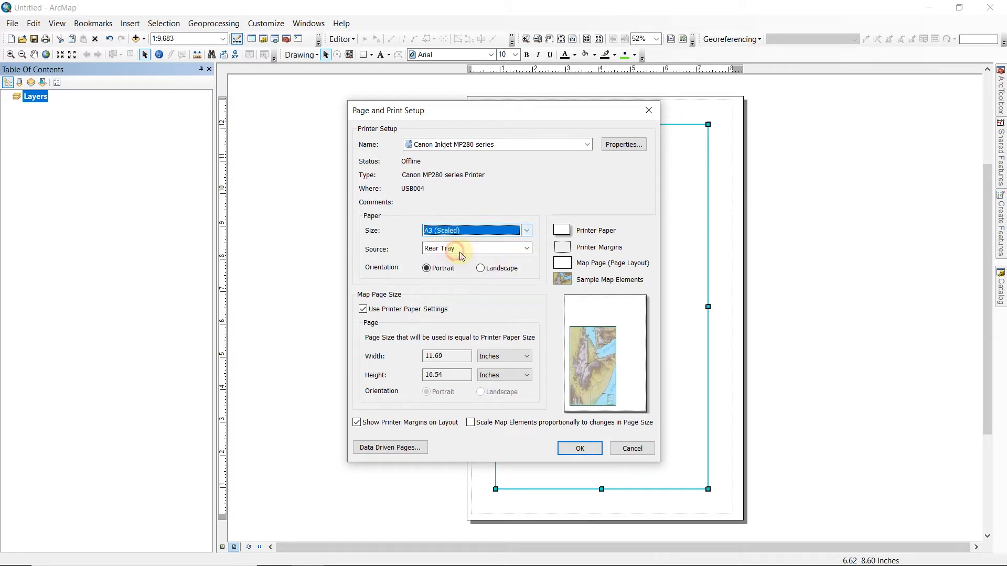
left_click(480, 269)
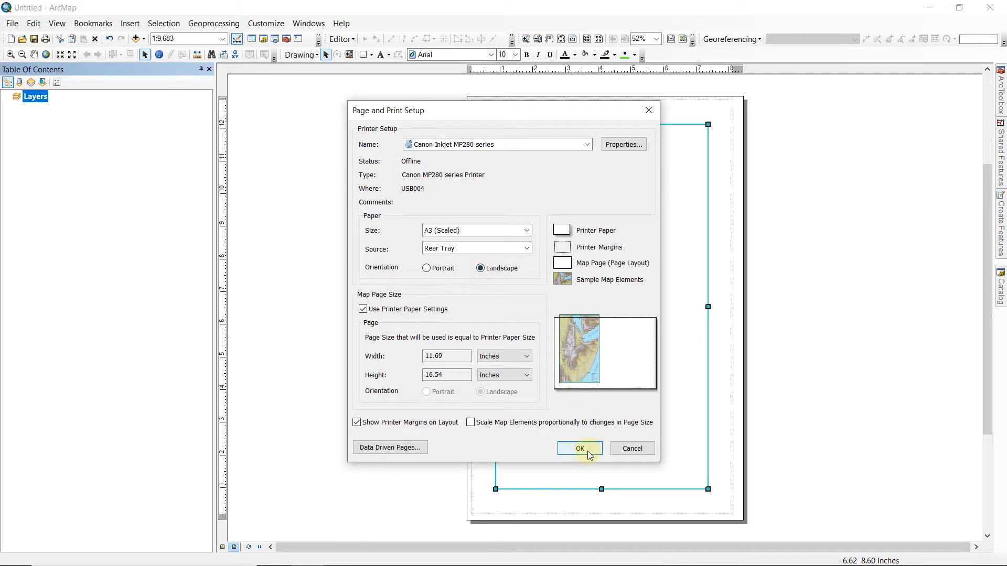
left_click(588, 454)
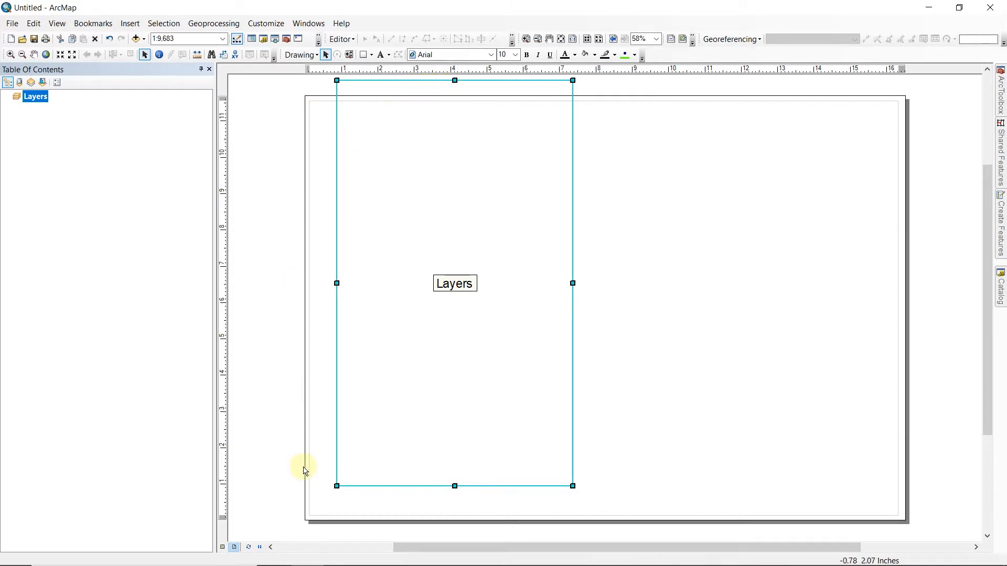
Step: Resize the Layers data frame to nearly the full page height, leaving roughly the right-hand quarter of the page free
left_click_drag(456, 80, 455, 110)
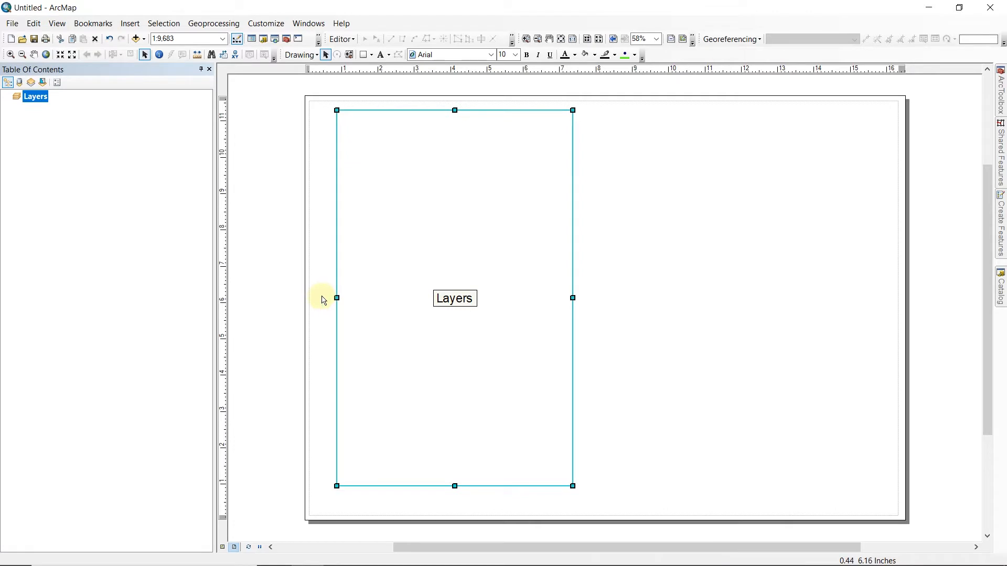
left_click_drag(336, 299, 316, 298)
left_click_drag(584, 300, 892, 300)
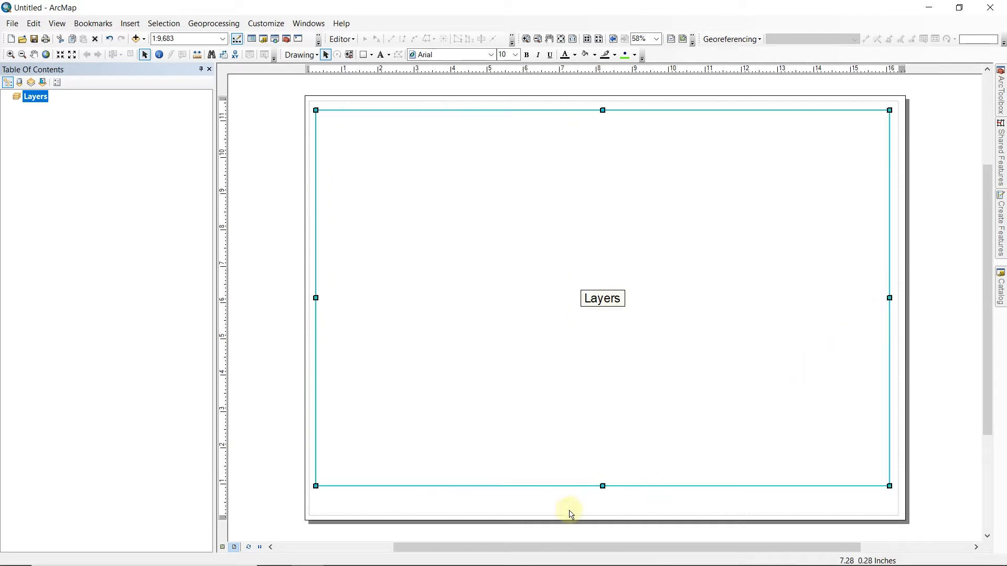
left_click_drag(604, 486, 605, 512)
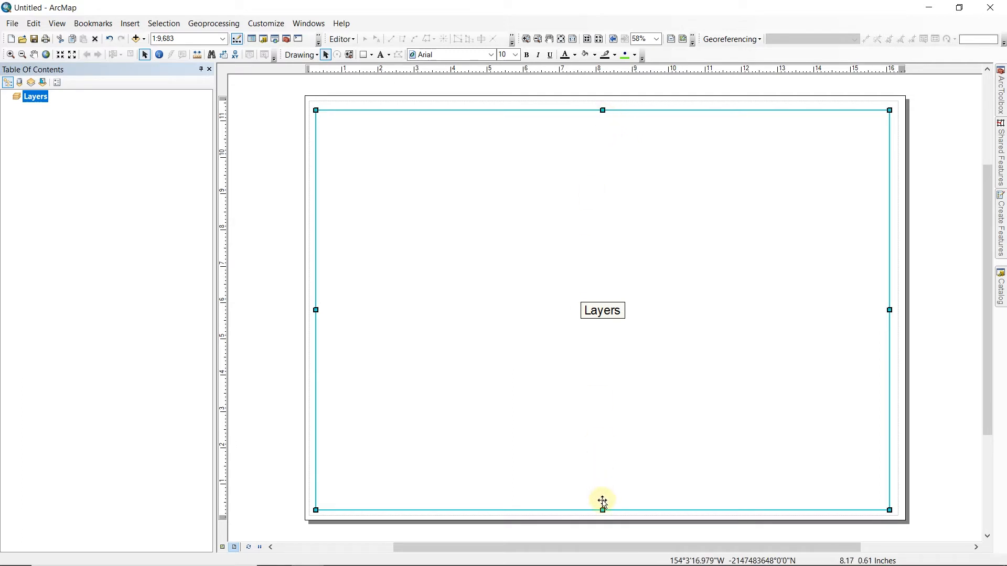
left_click_drag(603, 508, 603, 503)
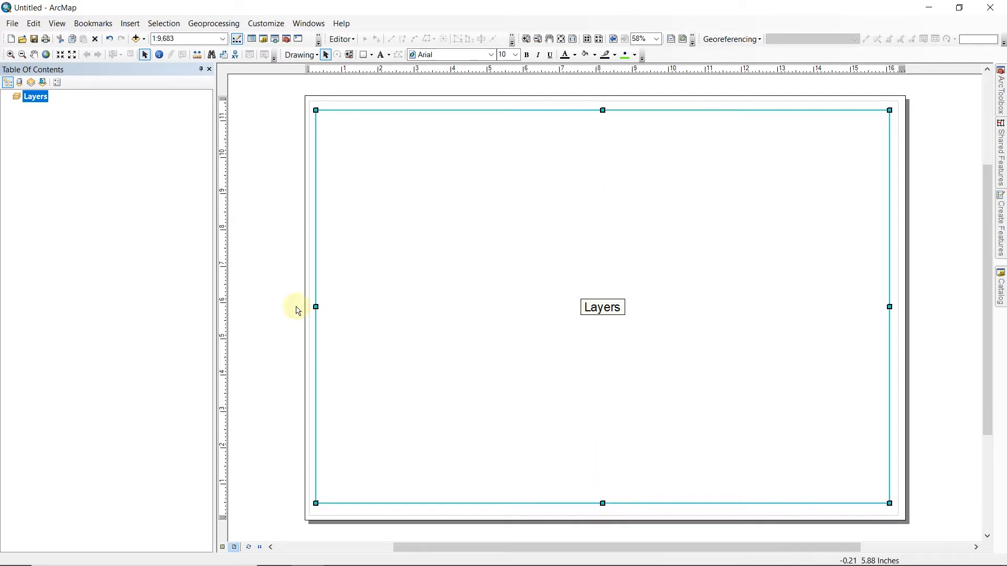
left_click_drag(315, 306, 323, 306)
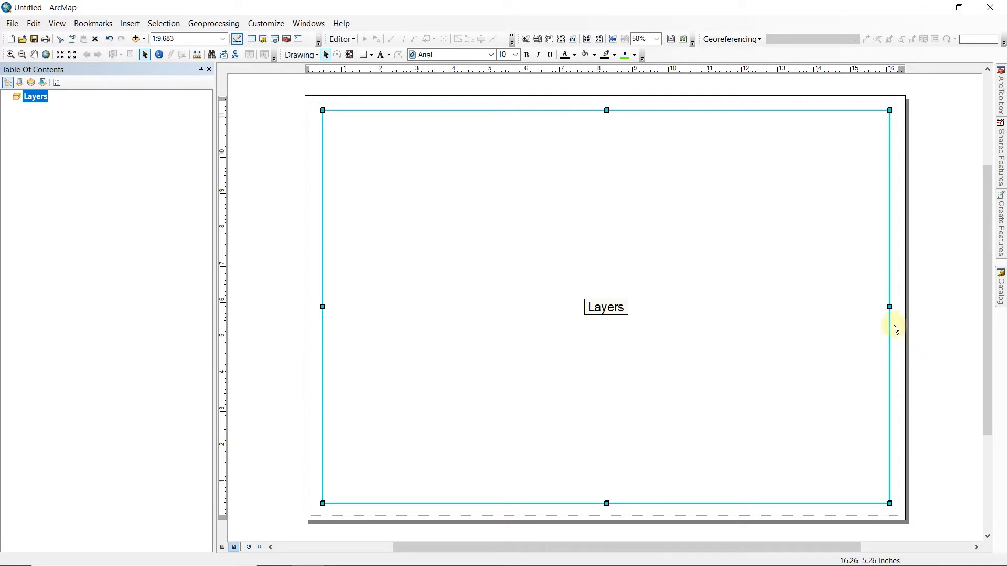
left_click_drag(890, 307, 736, 307)
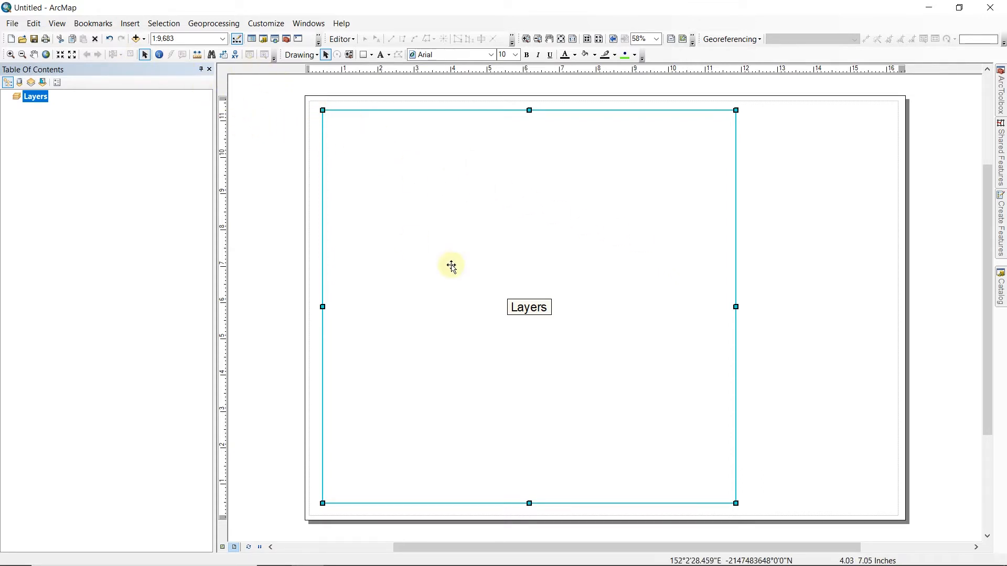
Step: Draw a rectangle along the printer margins, enclosing the whole layout page
left_click(294, 116)
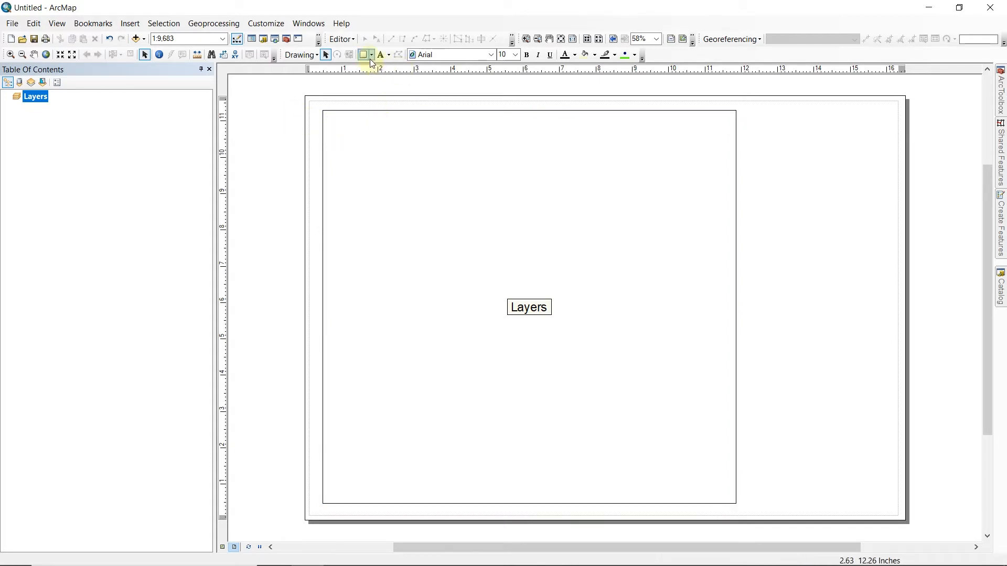
left_click(372, 57)
left_click(374, 67)
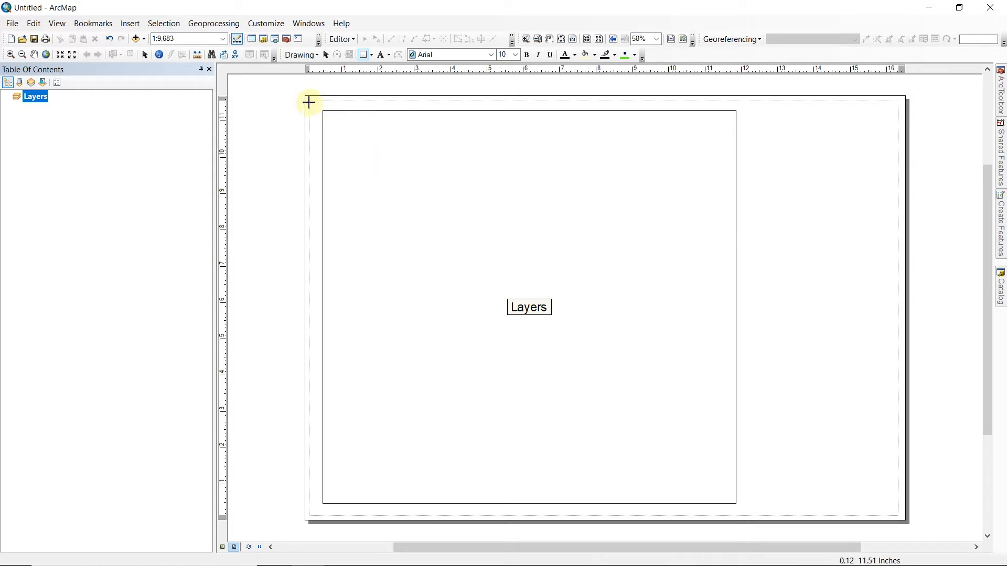
left_click(373, 55)
left_click(375, 67)
left_click_drag(308, 100, 896, 516)
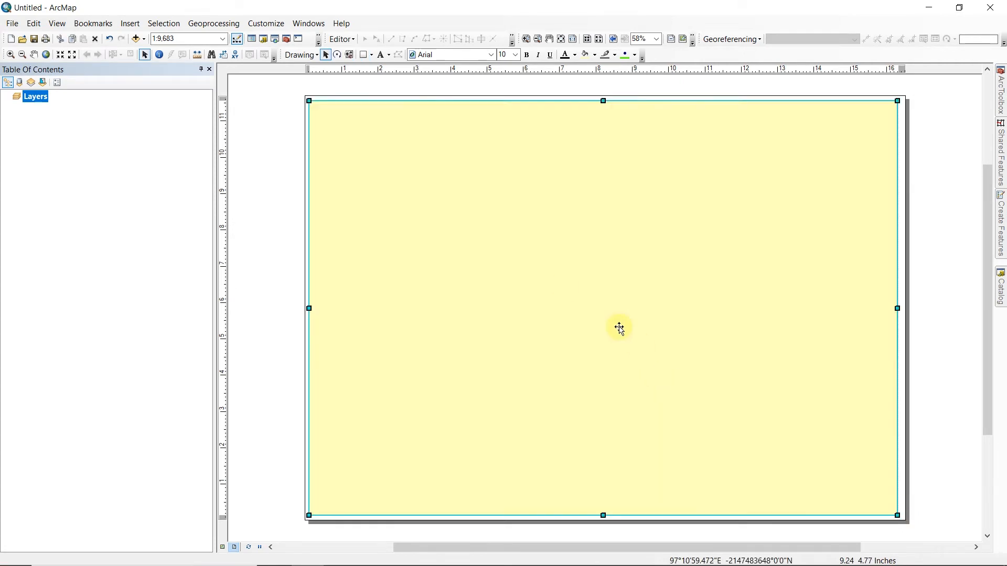
Step: Set the border rectangle's fill to no color and deselect it
right_click(380, 148)
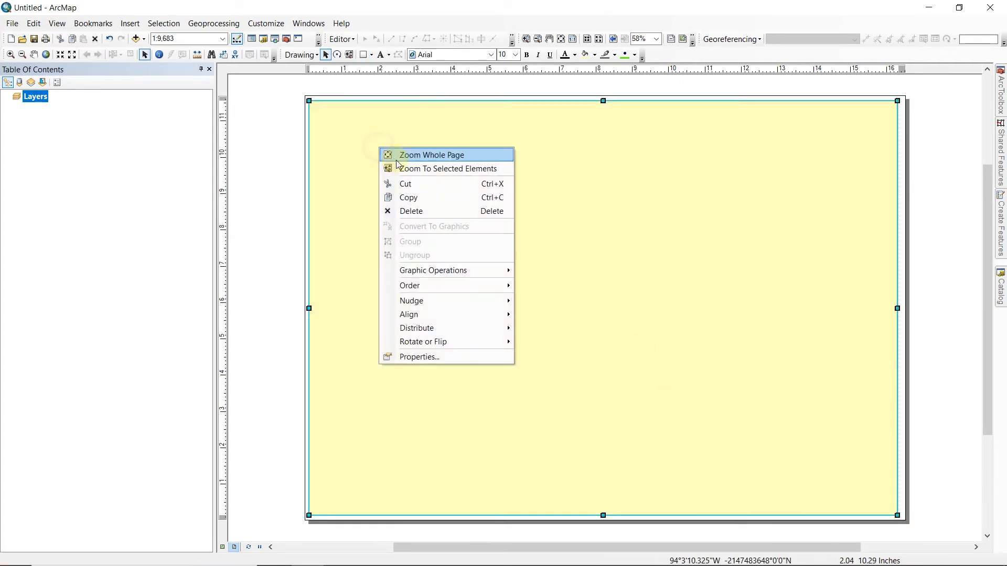
left_click(433, 354)
left_click(462, 235)
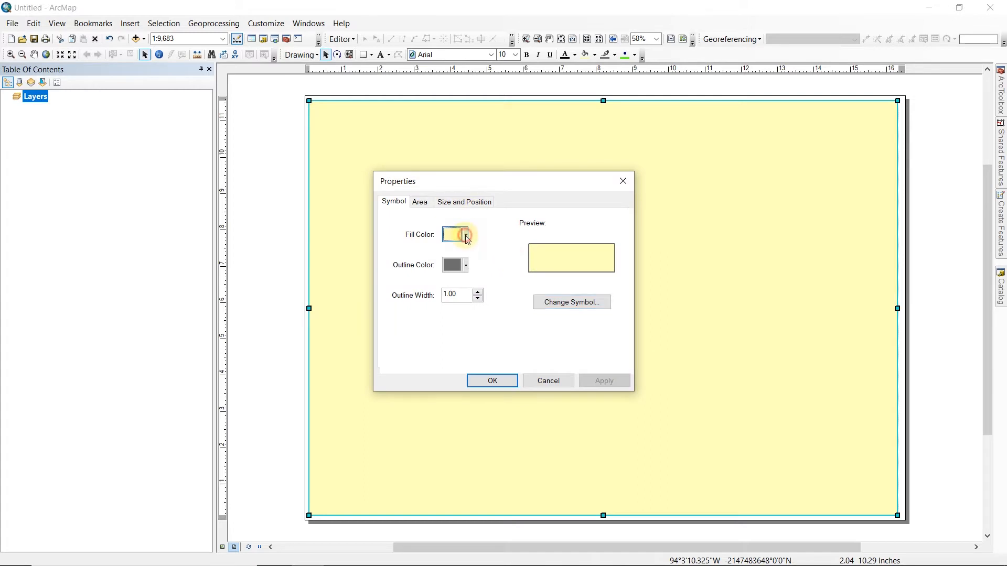
left_click(499, 252)
left_click(490, 381)
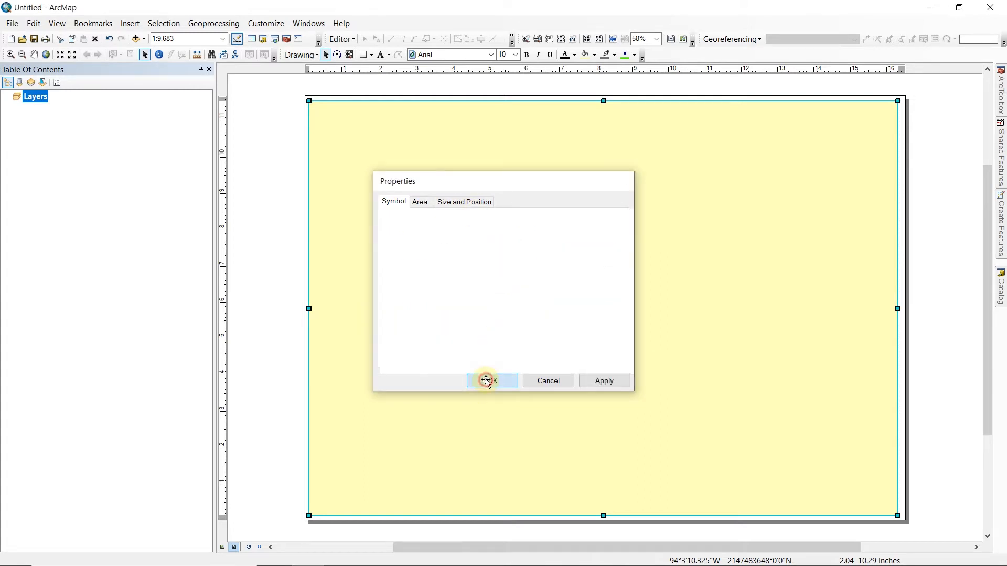
left_click(249, 139)
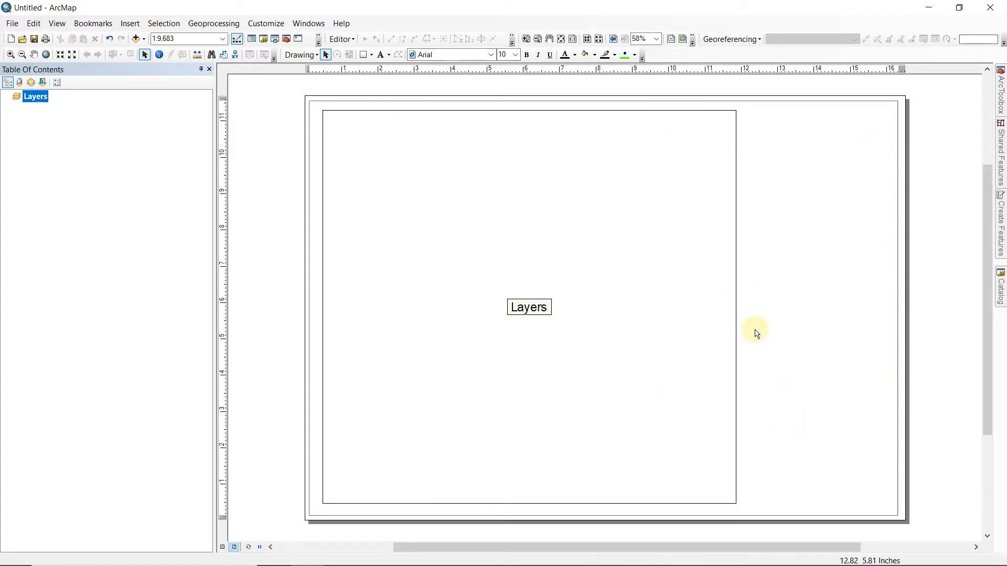
Step: Move the Layers data frame slightly down and left inside the border rectangle, then raise its upper edge toward the border
left_click(329, 121)
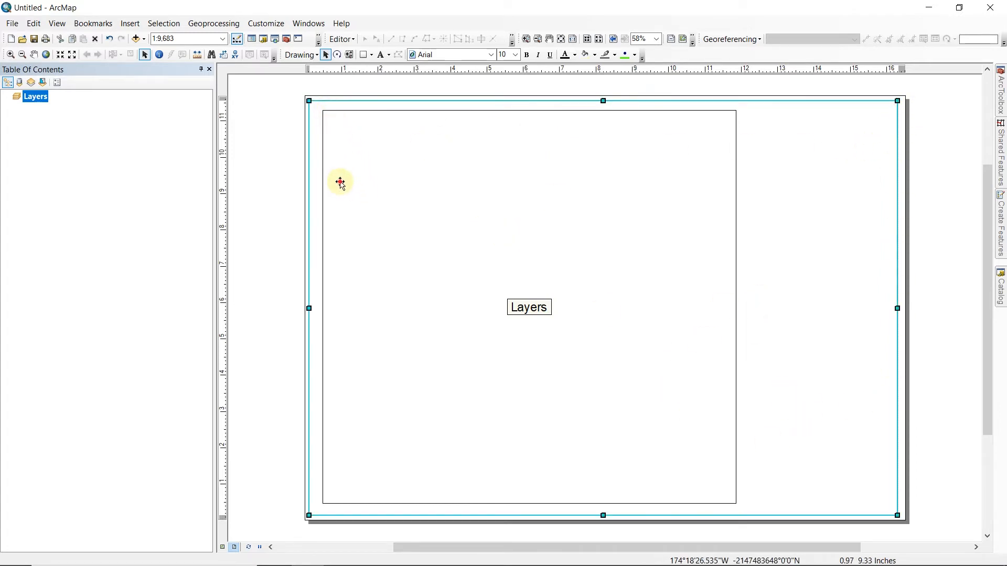
left_click(349, 186)
left_click_drag(427, 207, 423, 214)
left_click_drag(523, 115, 524, 109)
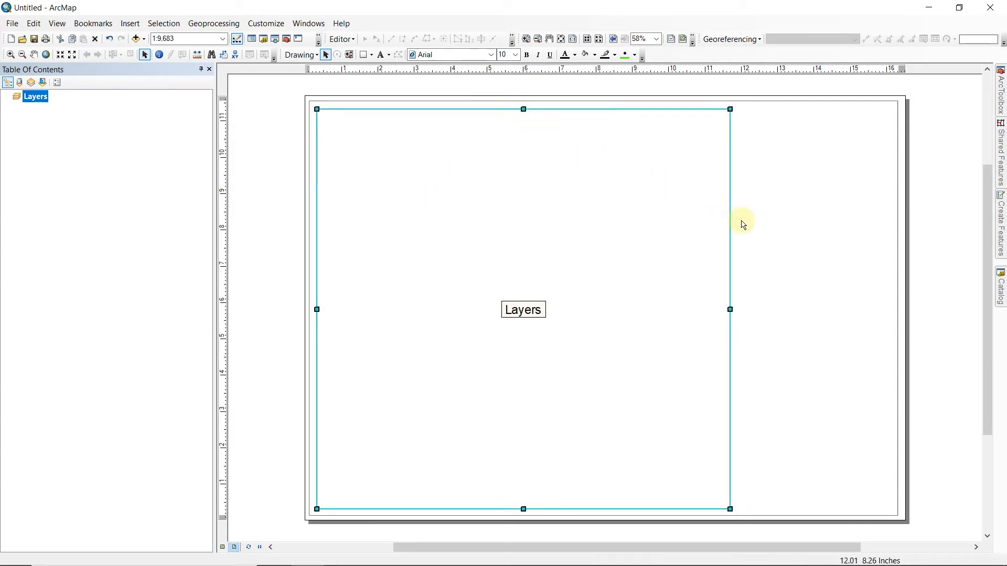
Step: Add a horizontal guide near the data frame's upper edge and a vertical guide at about 16.2 inches near the page's right border
left_click(775, 233)
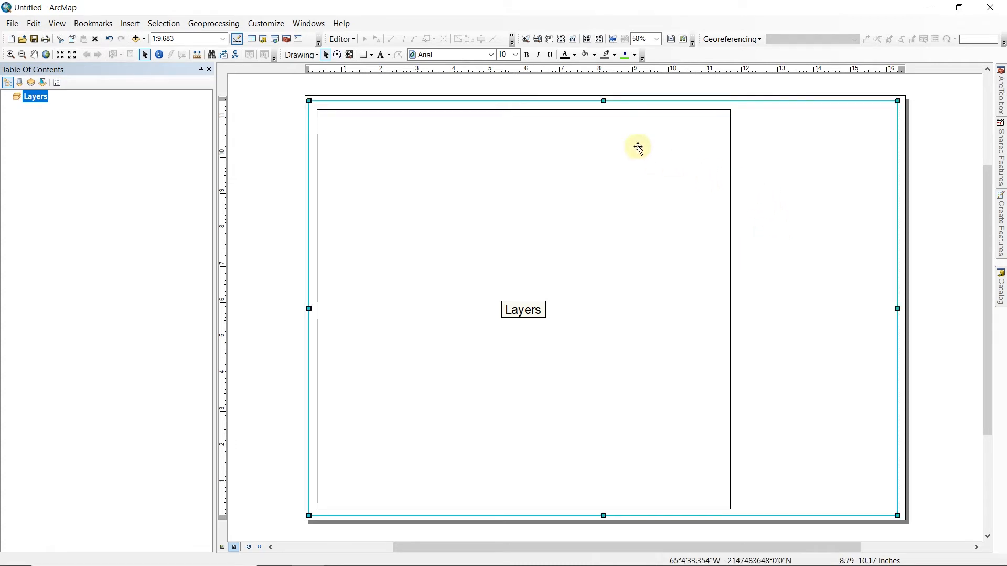
scroll(865, 108, "down", 1)
scroll(848, 126, "down", 2)
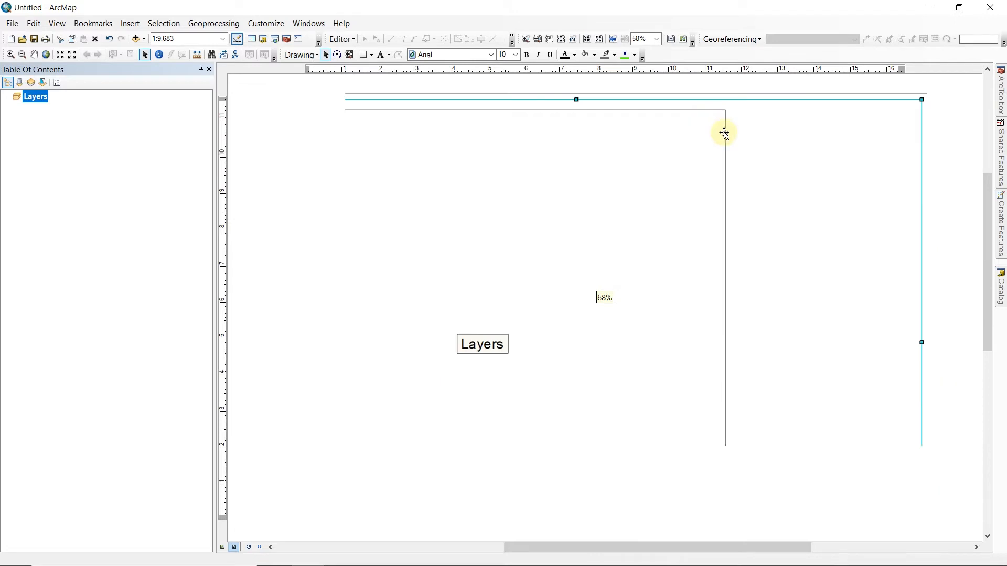
scroll(791, 157, "up", 3)
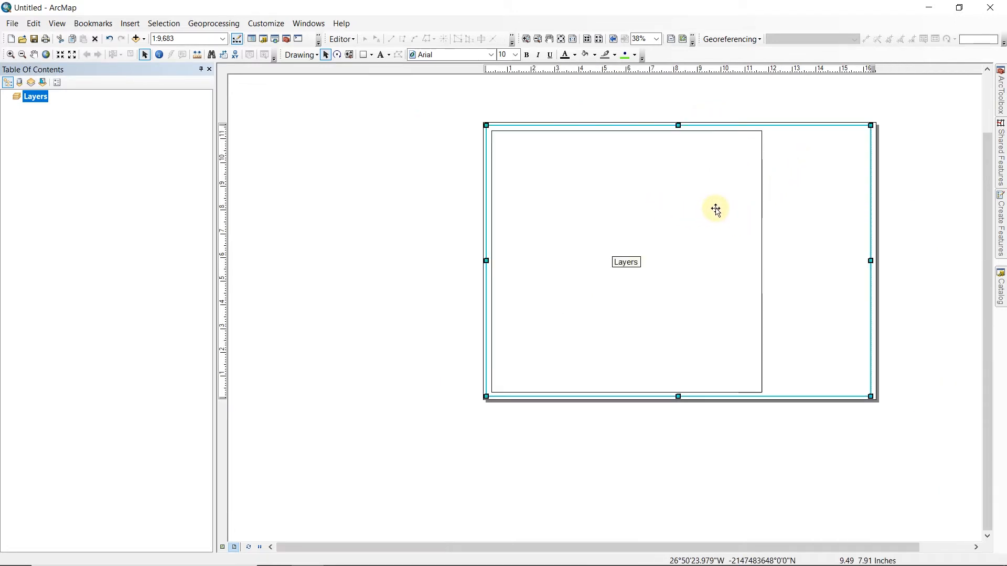
scroll(716, 199, "down", 1)
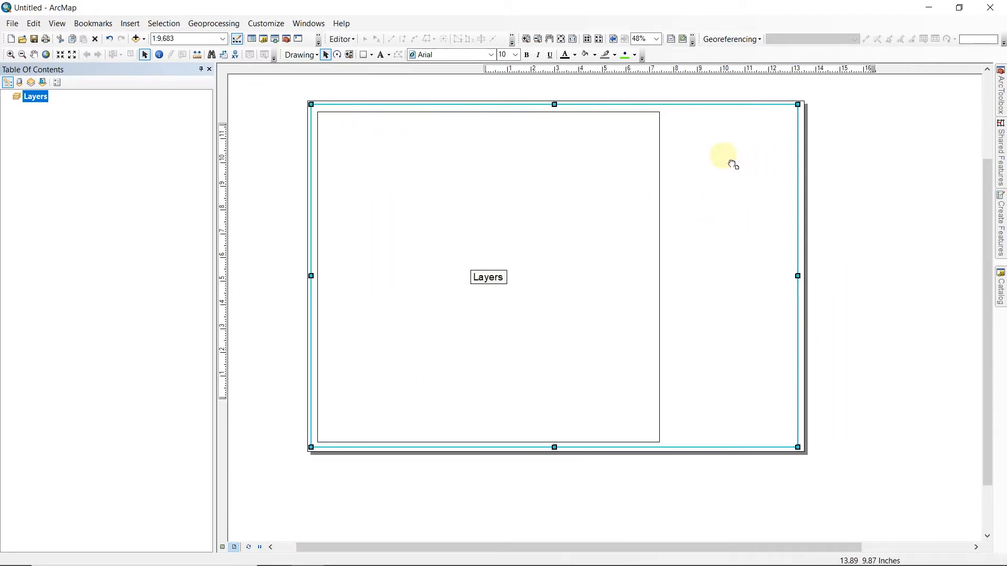
scroll(671, 131, "down", 5)
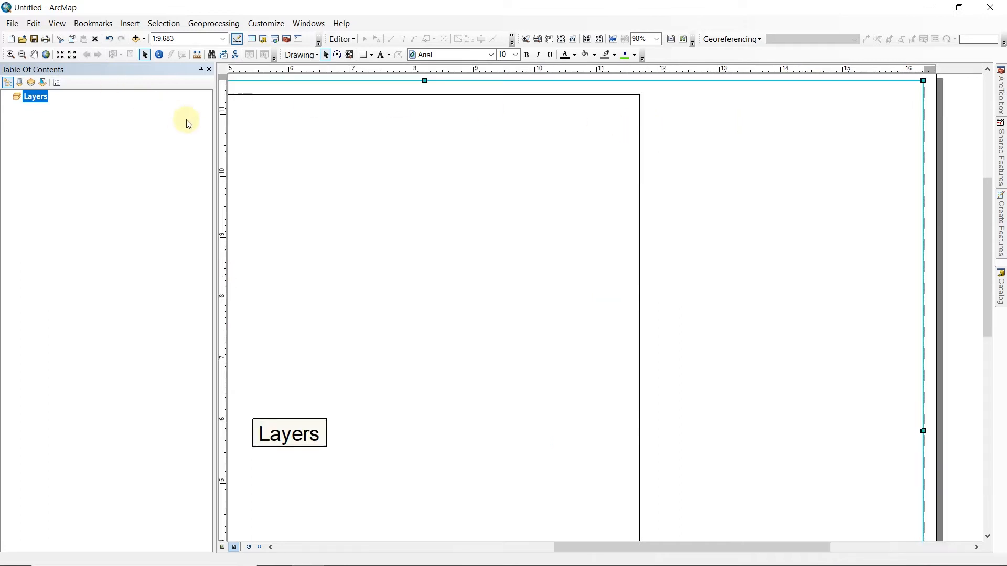
left_click(226, 97)
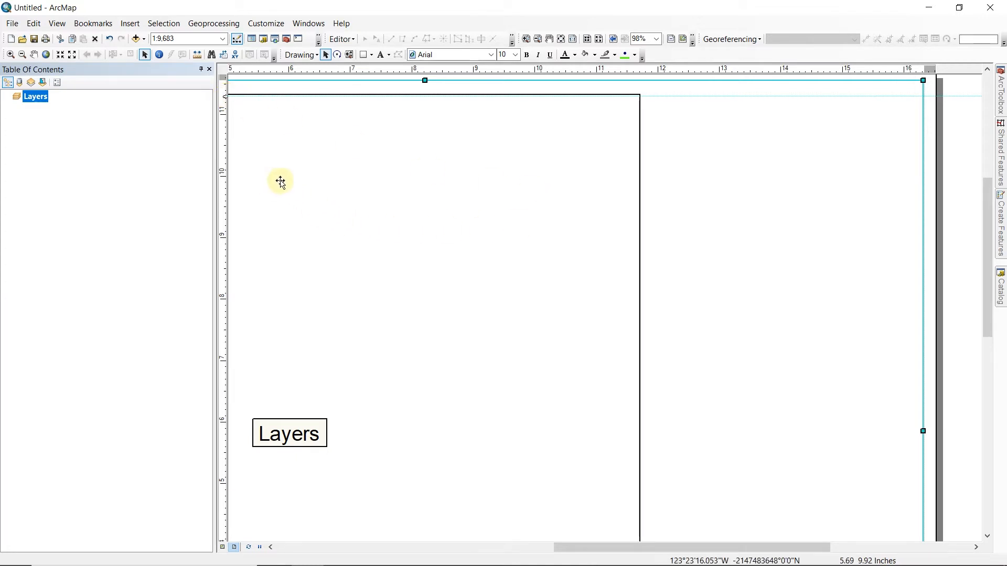
left_click(917, 70)
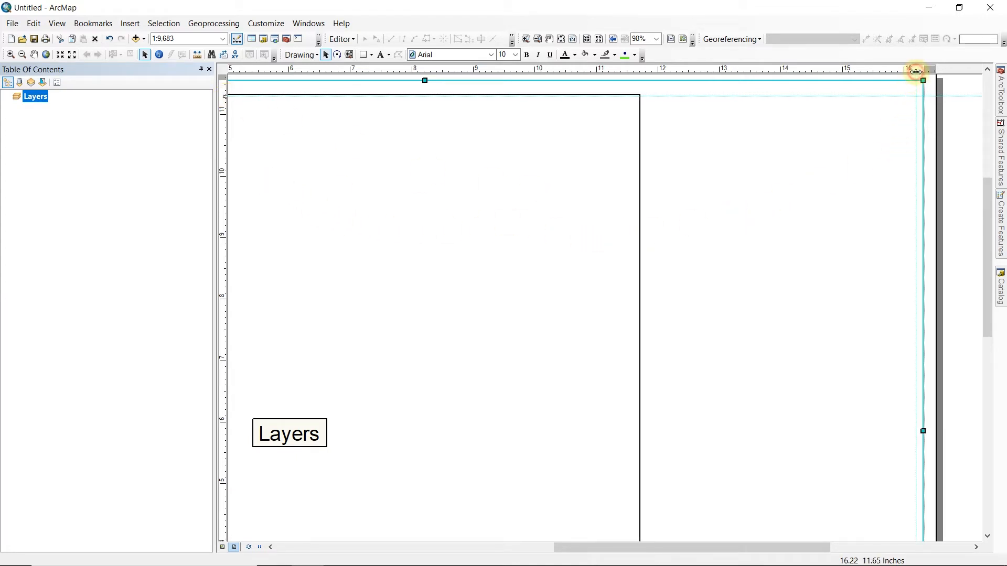
Step: Add a vertical guide at about 12 inches and a horizontal one at about 10 inches, and draw a rectangle about 4.2 by 1.3 inches against them
left_click(659, 74)
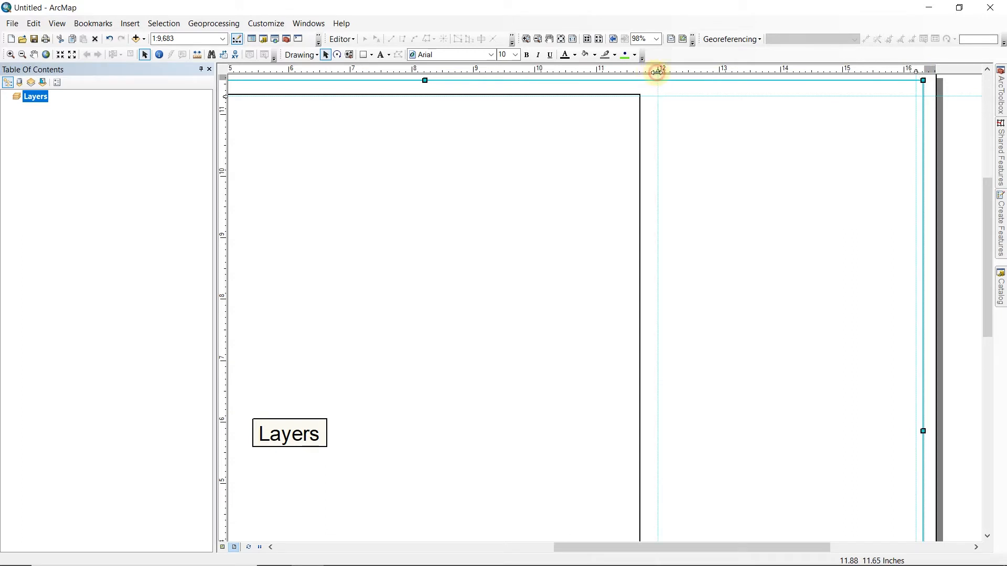
left_click(224, 176)
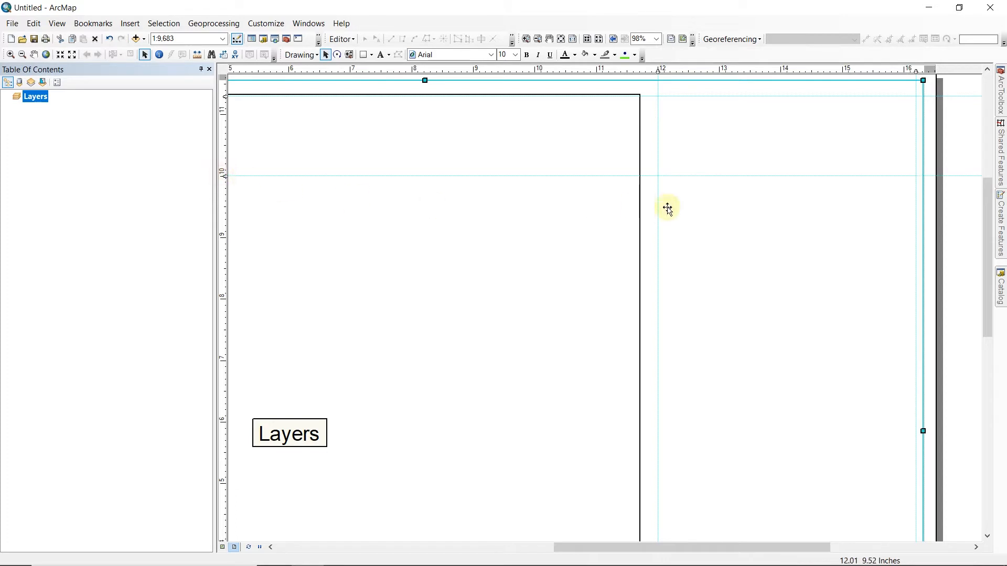
scroll(733, 237, "down", 1)
scroll(732, 237, "down", 2)
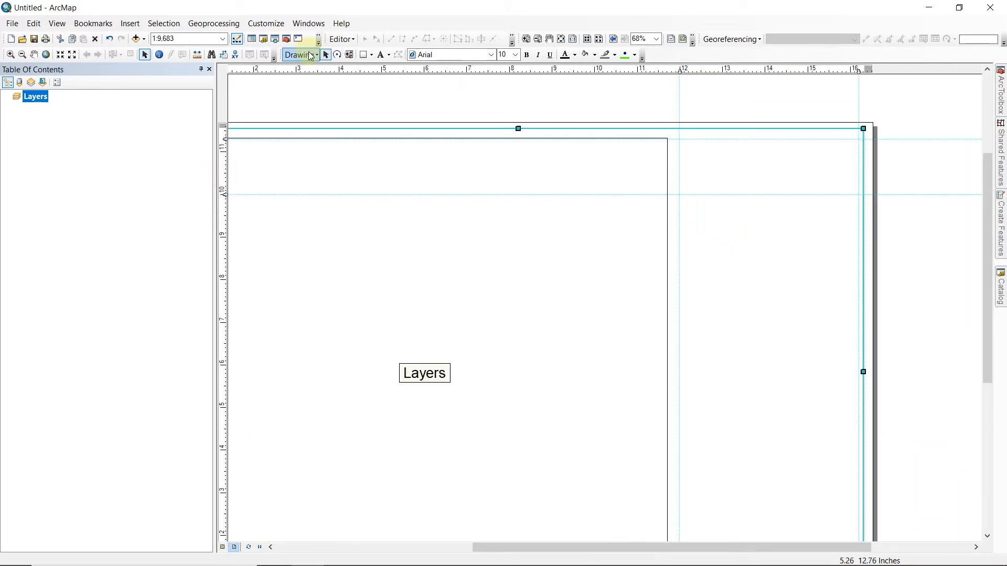
left_click(365, 55)
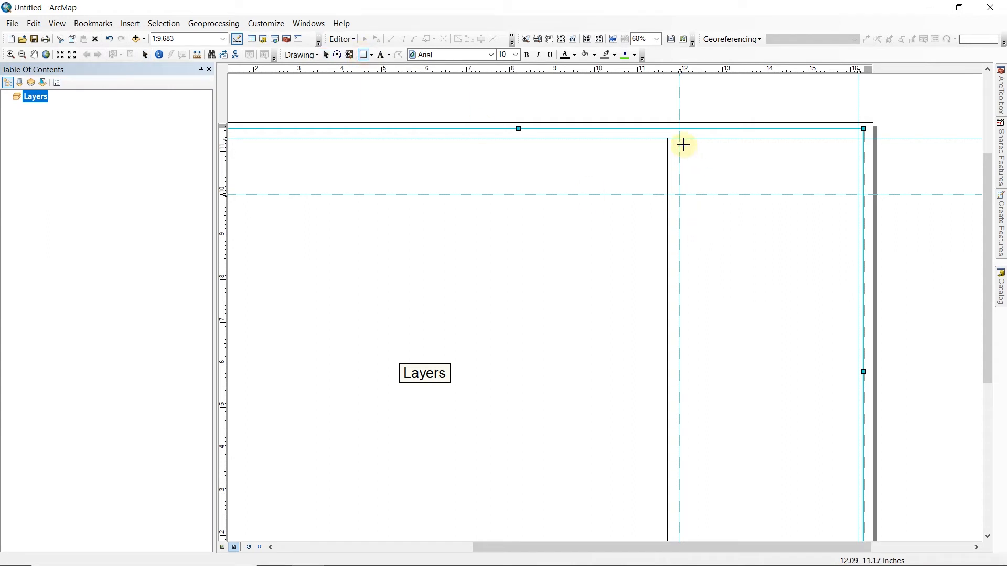
left_click_drag(679, 139, 856, 195)
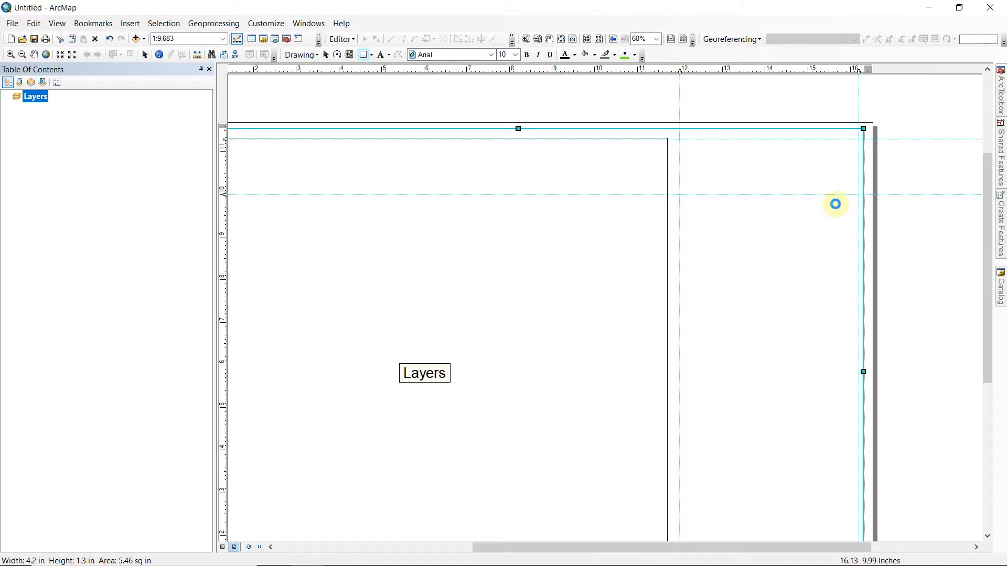
Step: Set the fill of the small rectangle in the layout's upper-right corner to no color
right_click(754, 175)
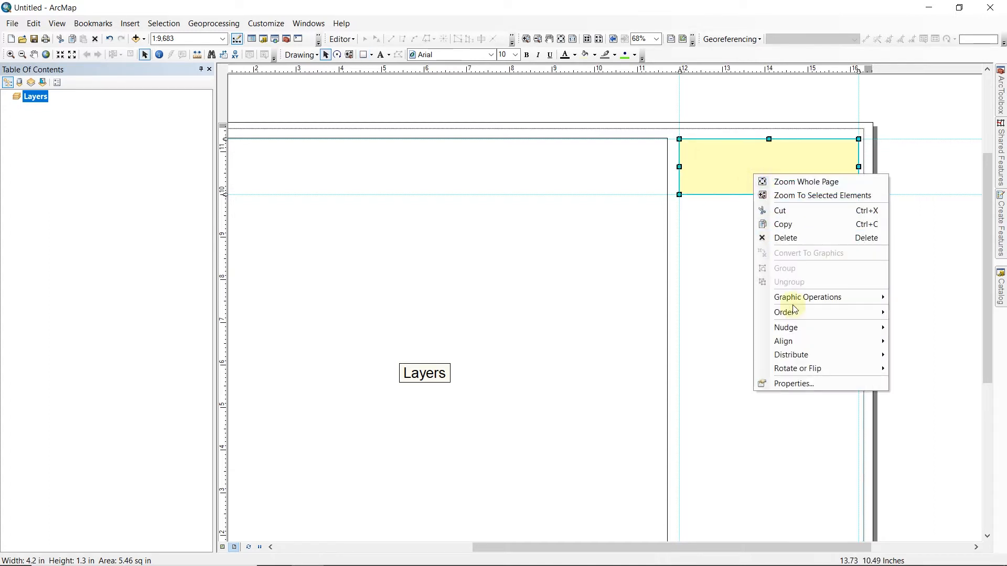
left_click(792, 382)
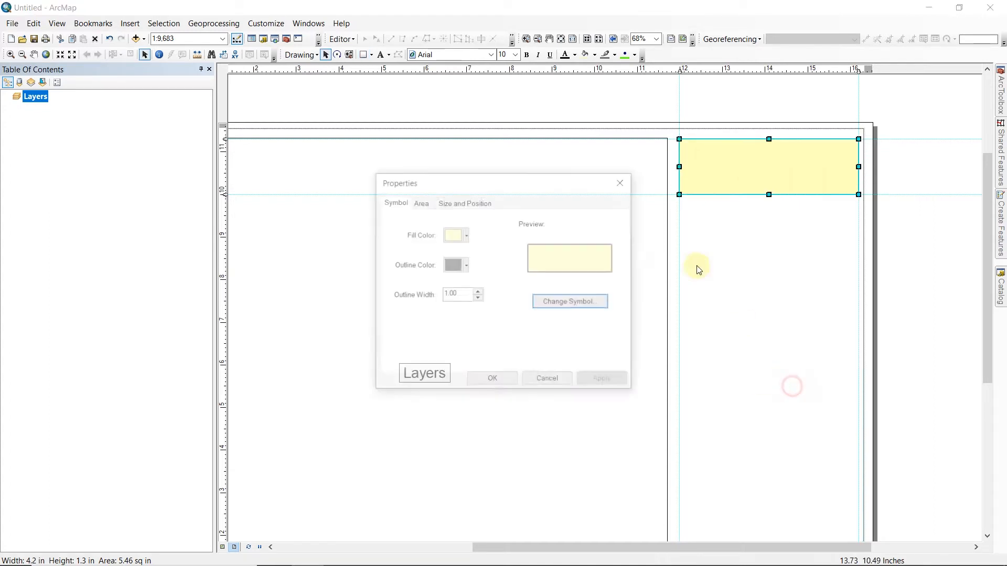
left_click(466, 236)
left_click(466, 253)
left_click(492, 381)
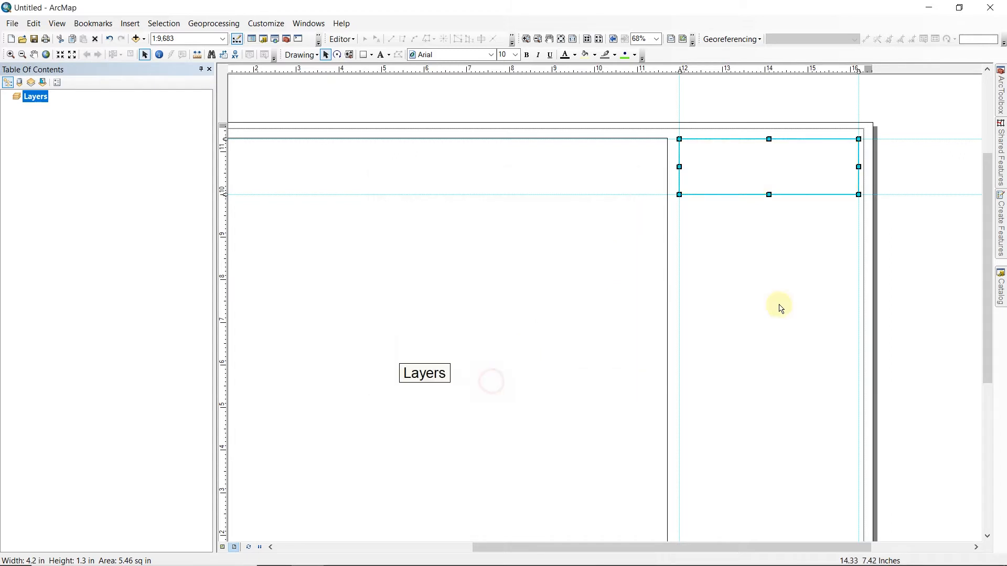
Step: Shift the border rectangle slightly left so its right edge meets the vertical guide at about 16.2 inches
left_click(738, 241)
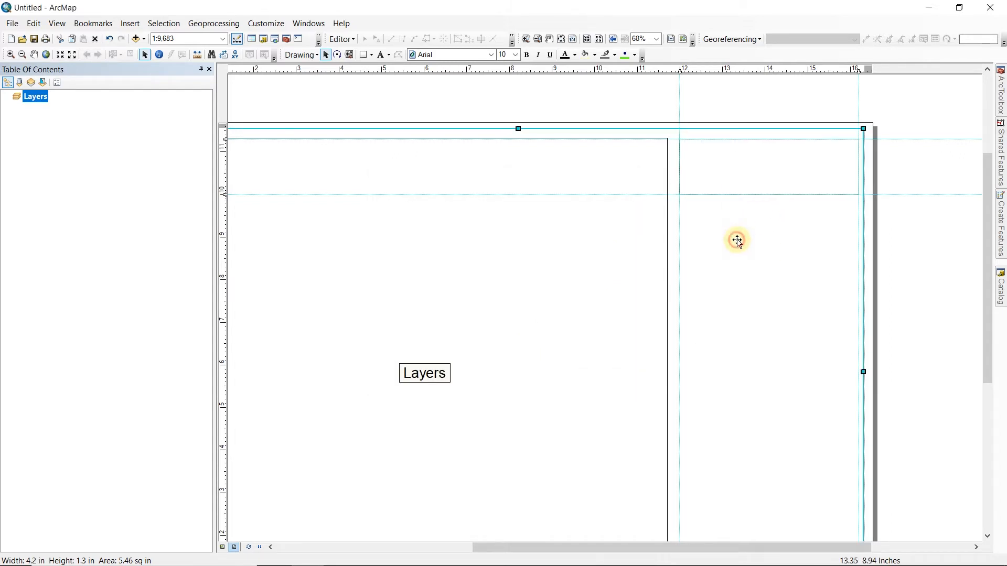
left_click_drag(749, 180, 752, 178)
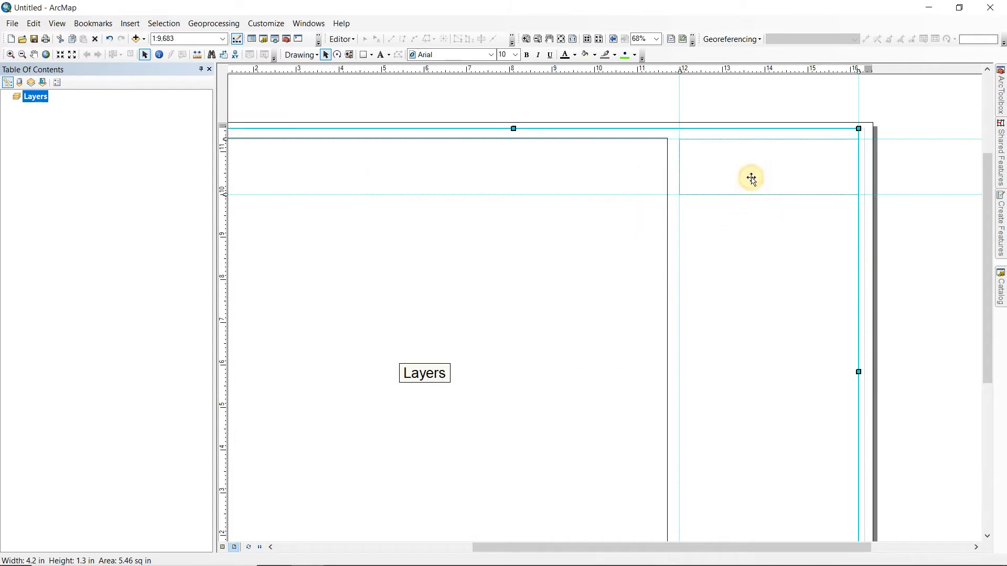
left_click(752, 196)
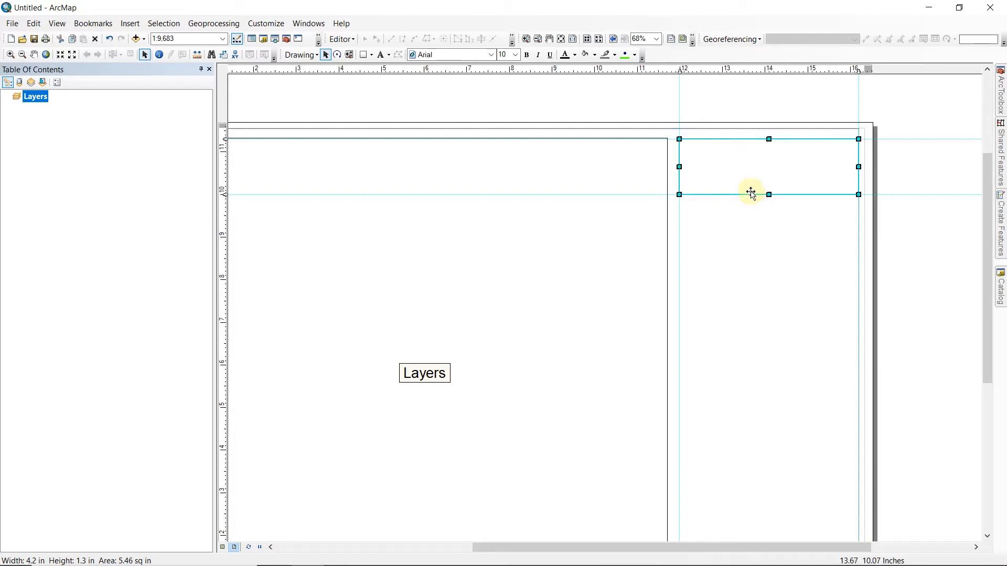
Step: Insert the text "TUTORIAL ARCGIS 1" into the layout and place it inside the small upper-right rectangle
left_click(130, 23)
left_click(141, 65)
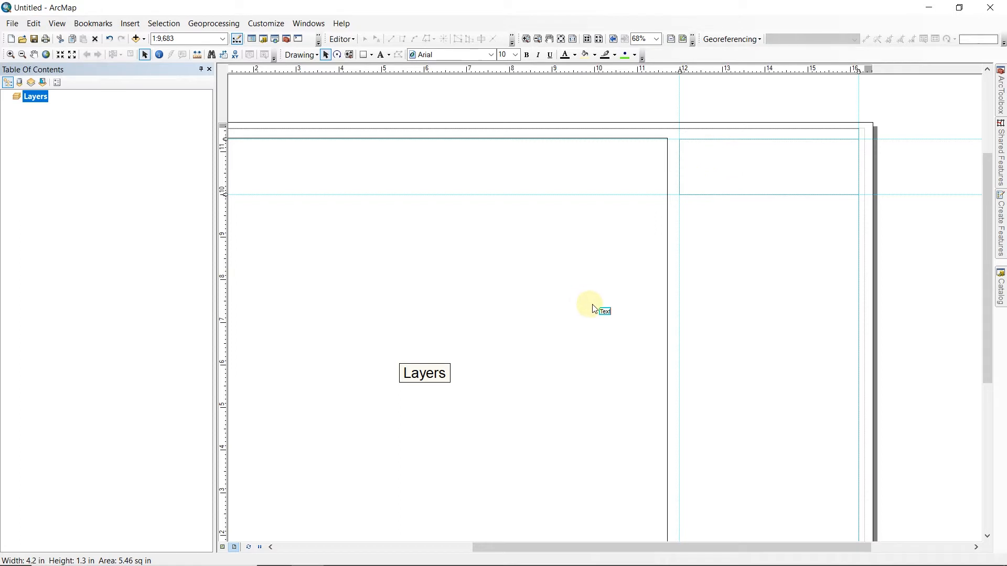
left_click_drag(607, 313, 686, 274)
left_click(729, 266)
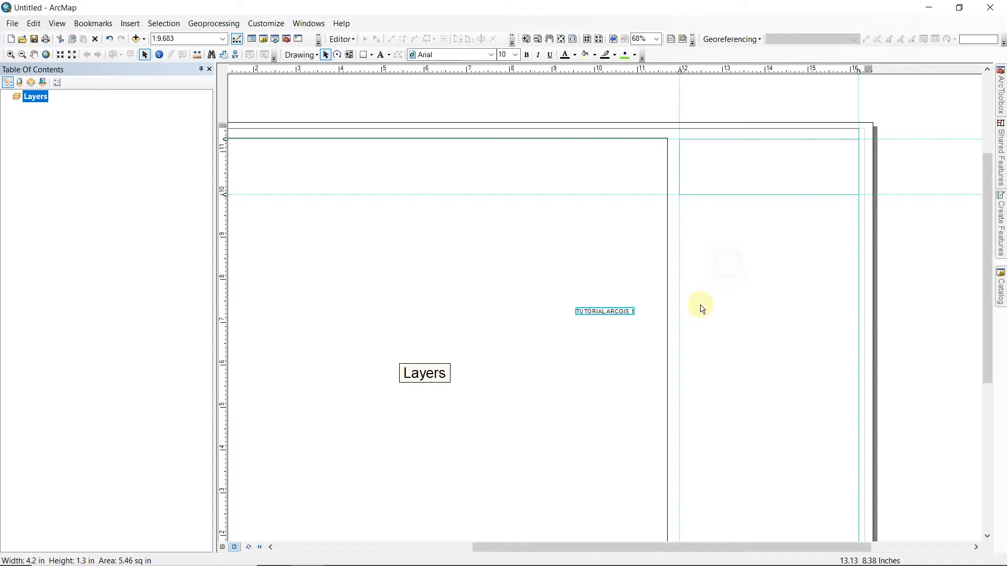
left_click_drag(613, 314, 780, 171)
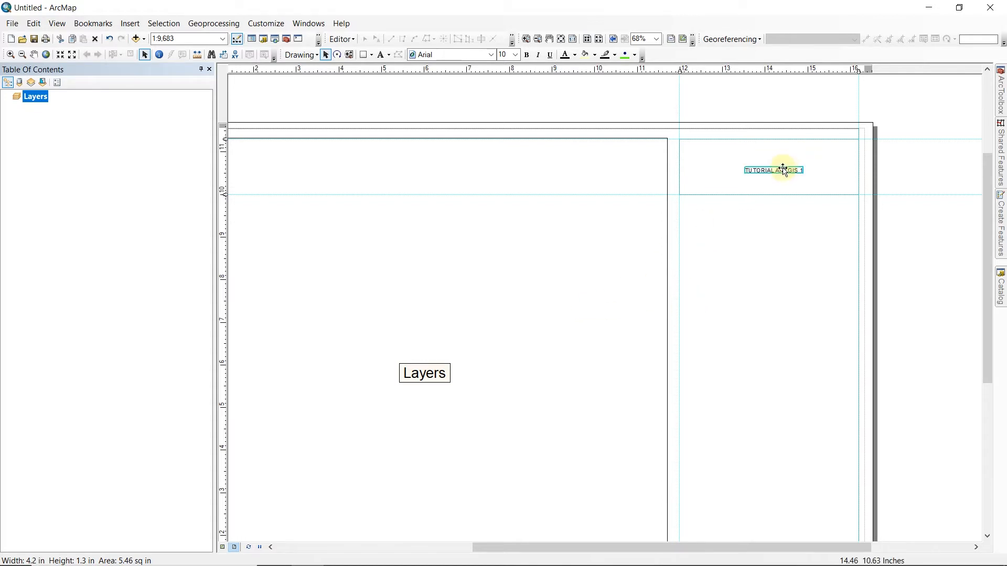
Step: Format the title text as 20-point, bold and underlined, and reposition it at the center of its box
double_click(777, 171)
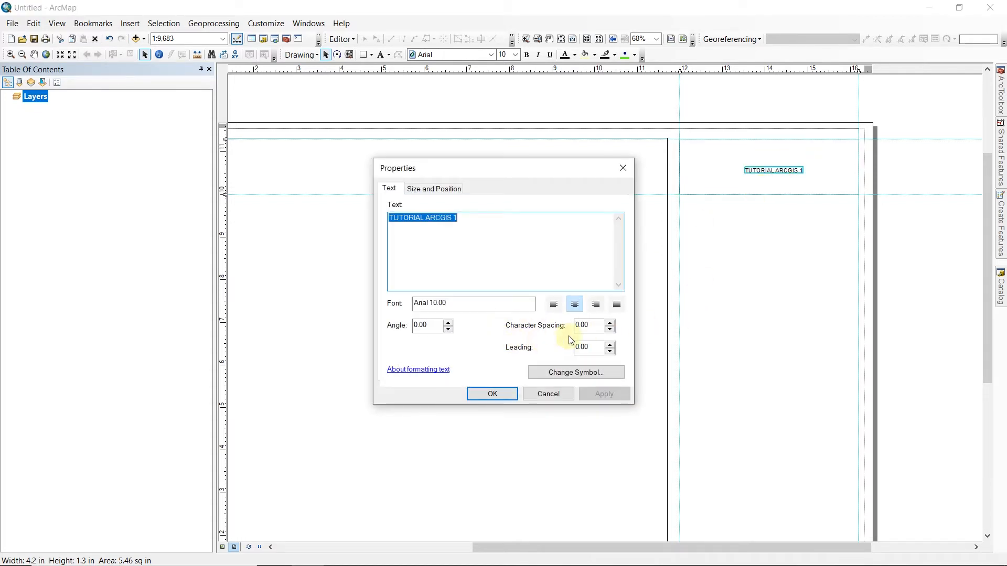
left_click(577, 373)
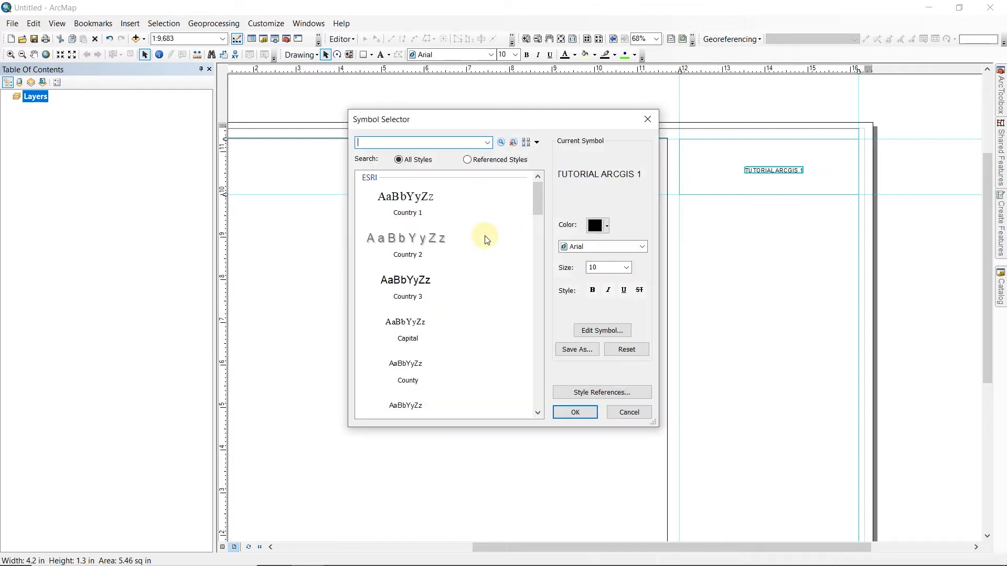
left_click(626, 268)
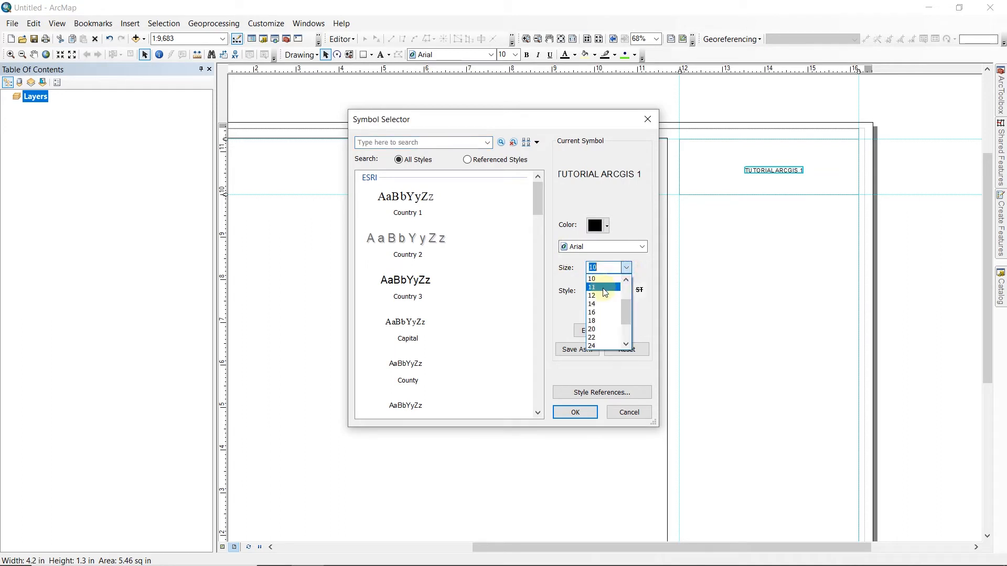
left_click(600, 330)
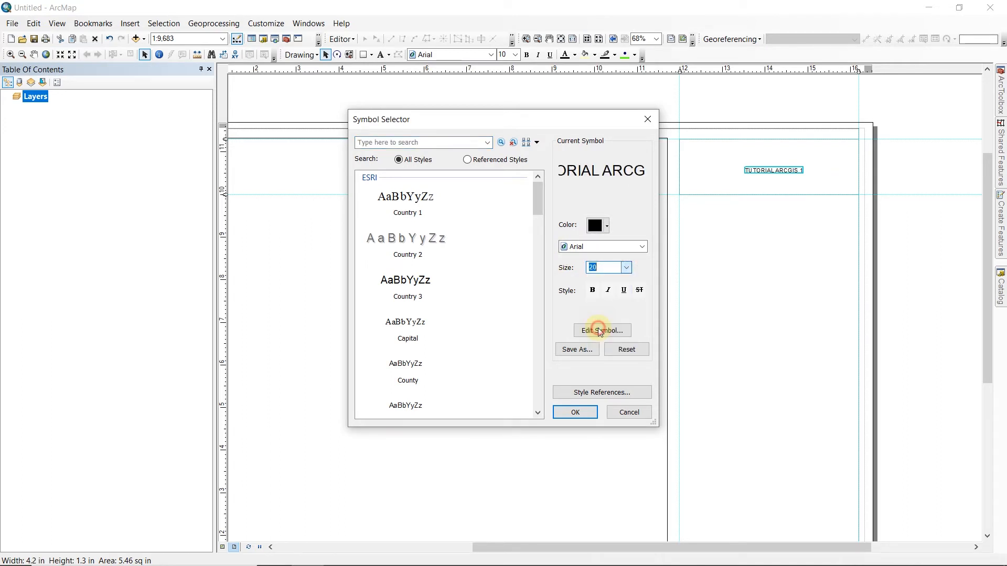
left_click(592, 290)
left_click(624, 290)
left_click(576, 412)
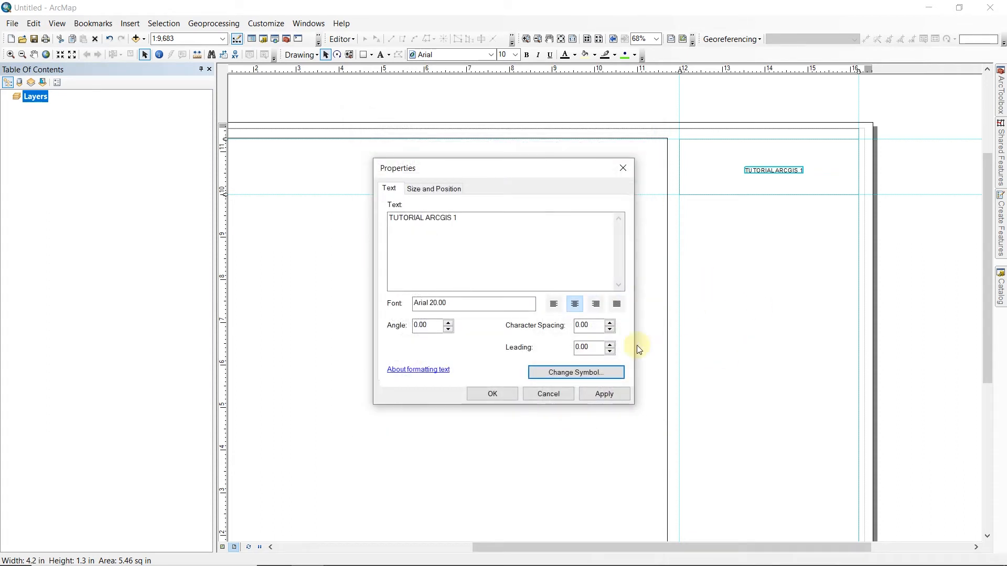
left_click(600, 396)
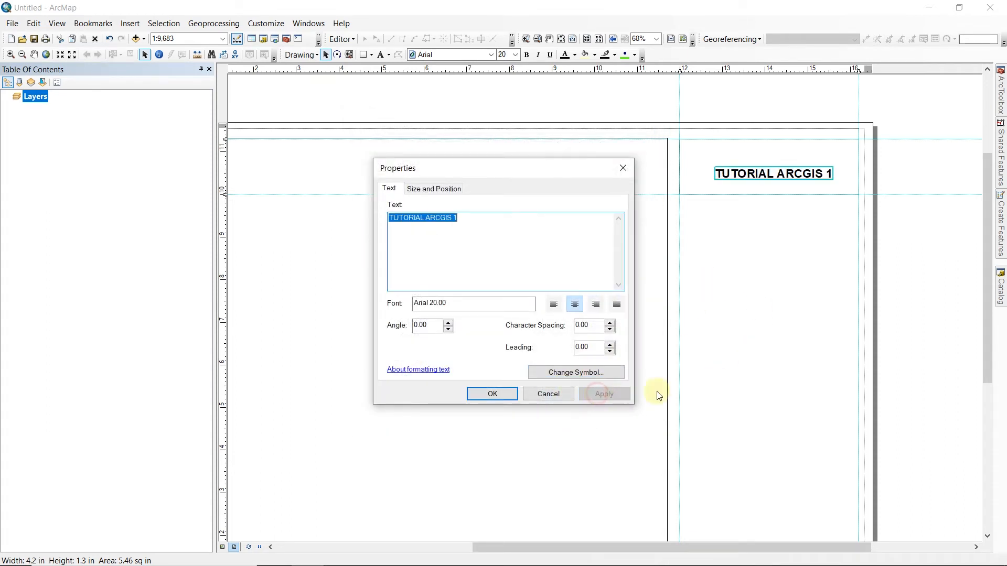
left_click(492, 394)
left_click_drag(777, 180, 752, 165)
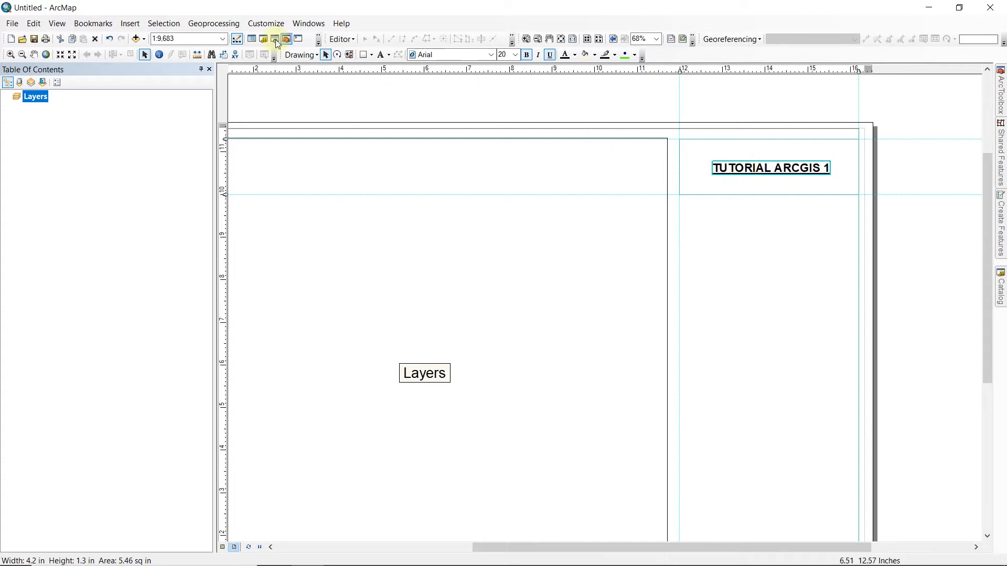
Step: Insert the ESRI North 1 north arrow, place it just below the title box near its left side, and enlarge it
left_click(130, 24)
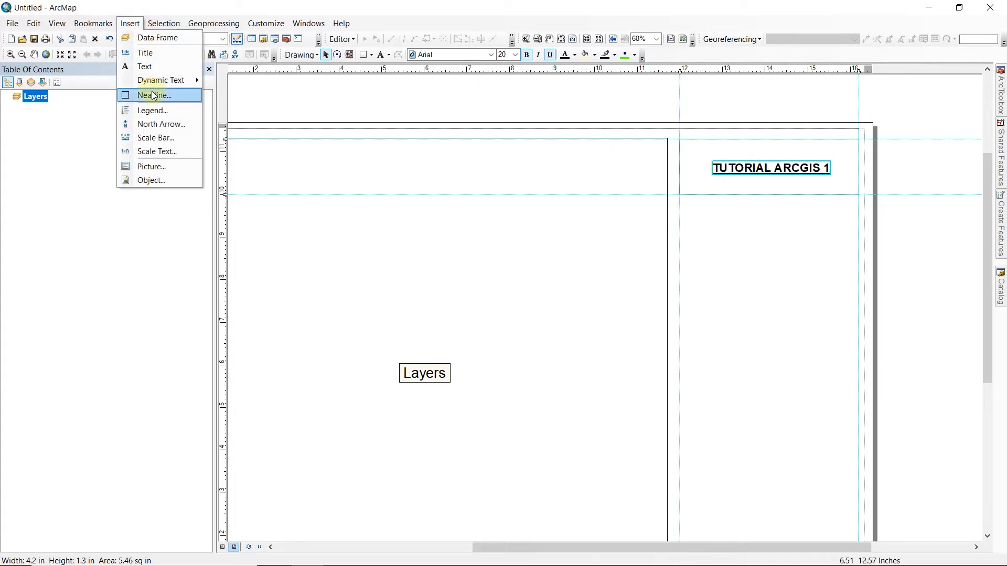
left_click(157, 124)
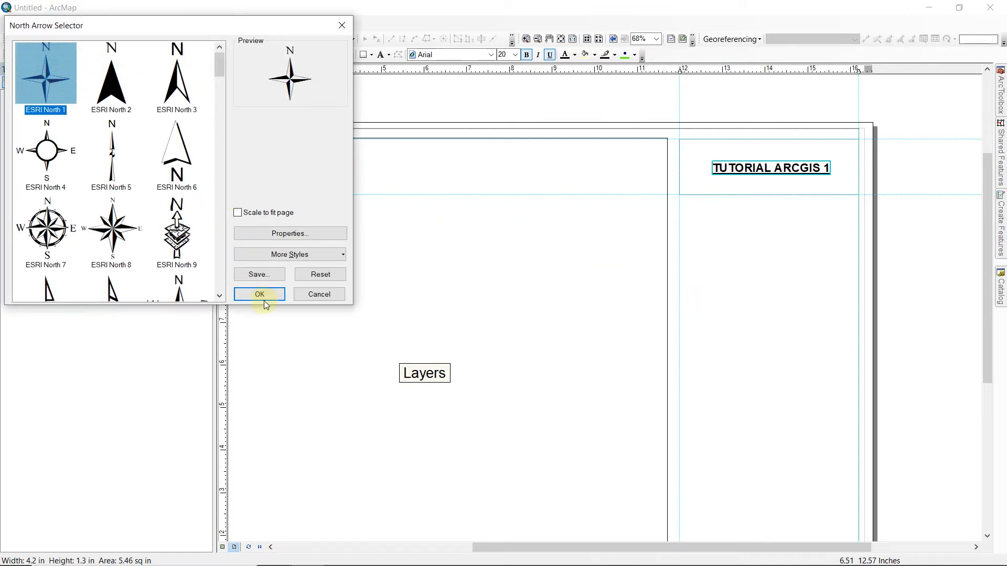
scroll(101, 139, "down", 5)
scroll(101, 141, "up", 5)
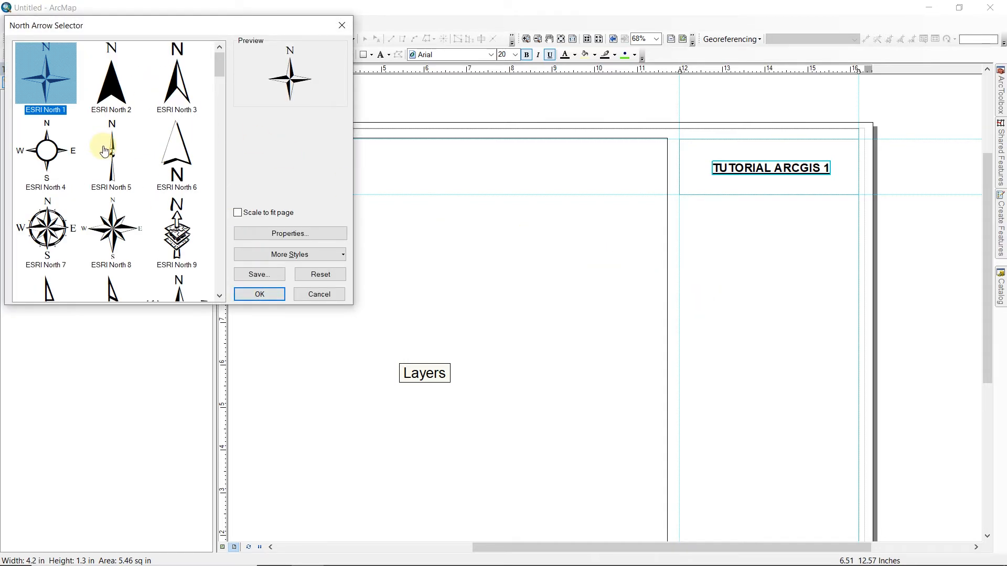
left_click(259, 294)
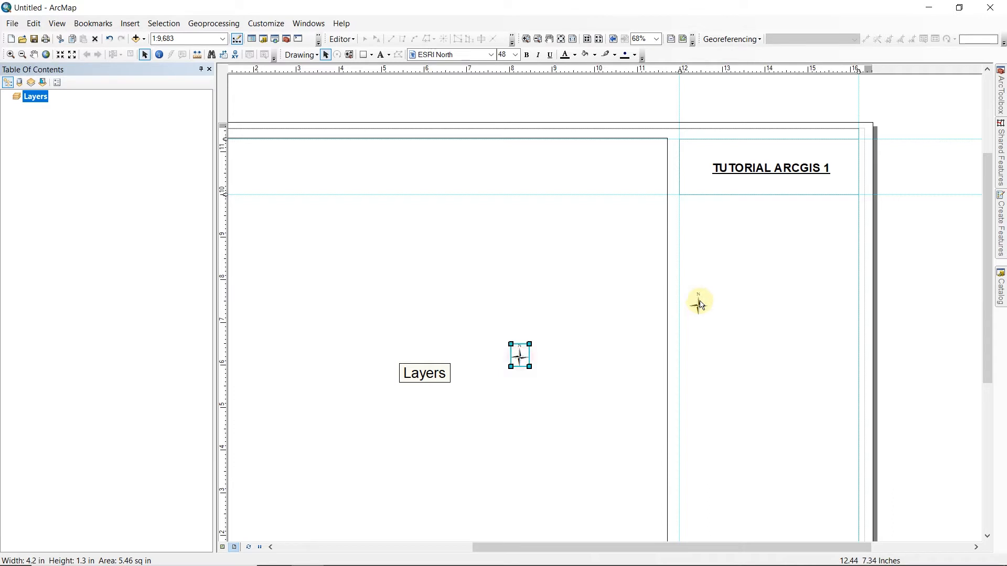
left_click_drag(711, 227, 705, 223)
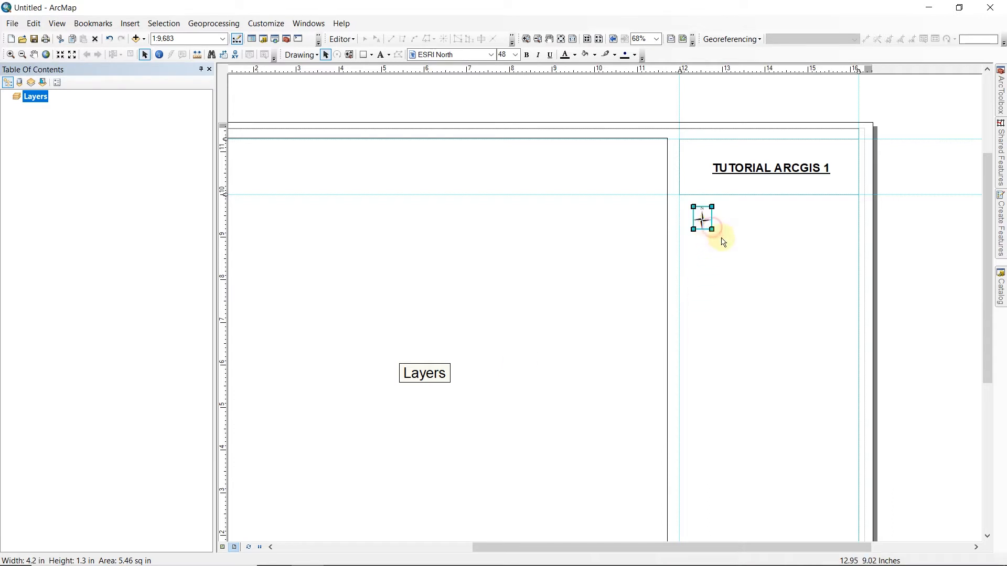
left_click(754, 189)
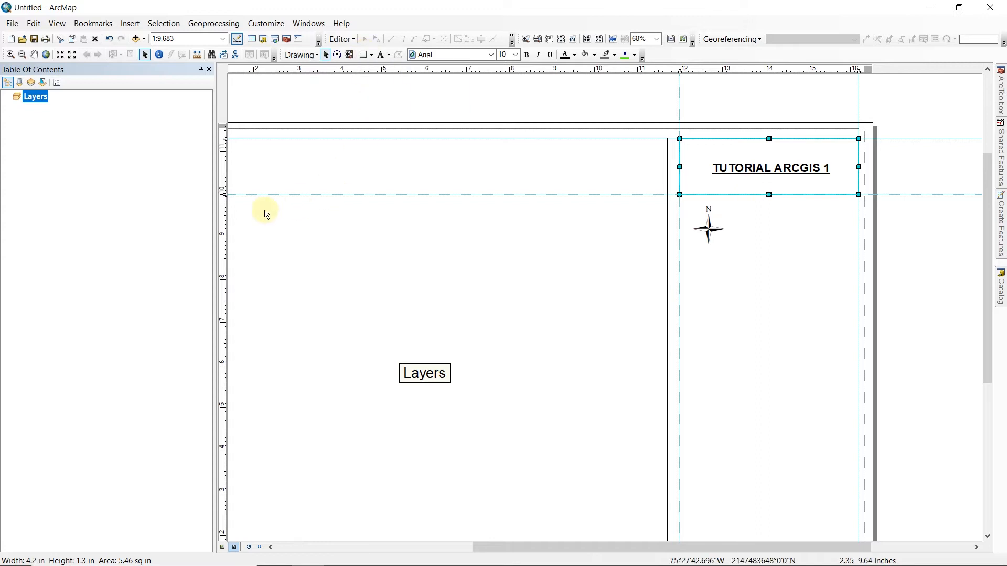
Step: Add horizontal guides at about 9.8 and 8.7 inches and draw a rectangle about 4.2 by 1.1 inches between them, around the north arrow
scroll(754, 247, "up", 3)
scroll(773, 253, "down", 8)
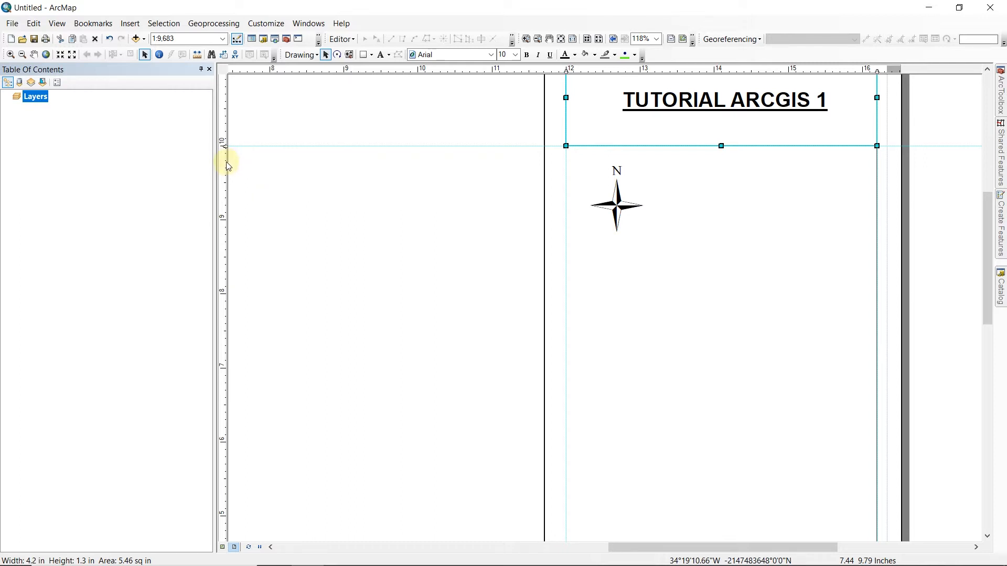
left_click(226, 161)
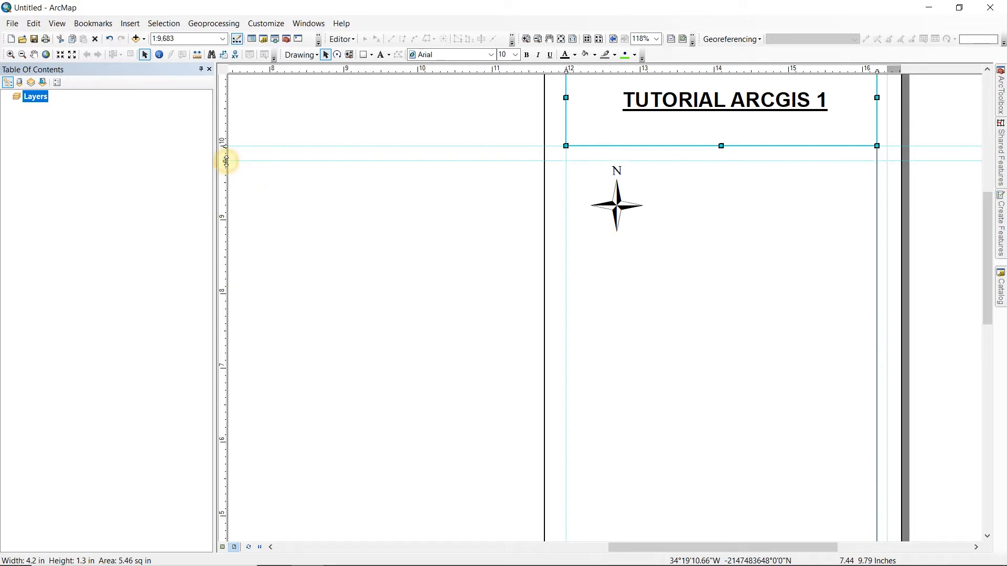
left_click(226, 243)
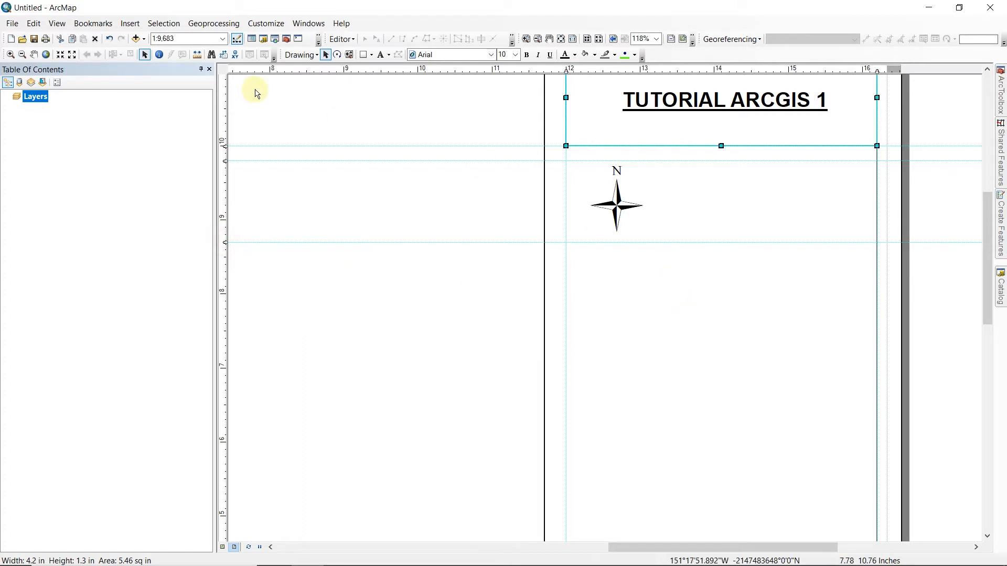
left_click(362, 54)
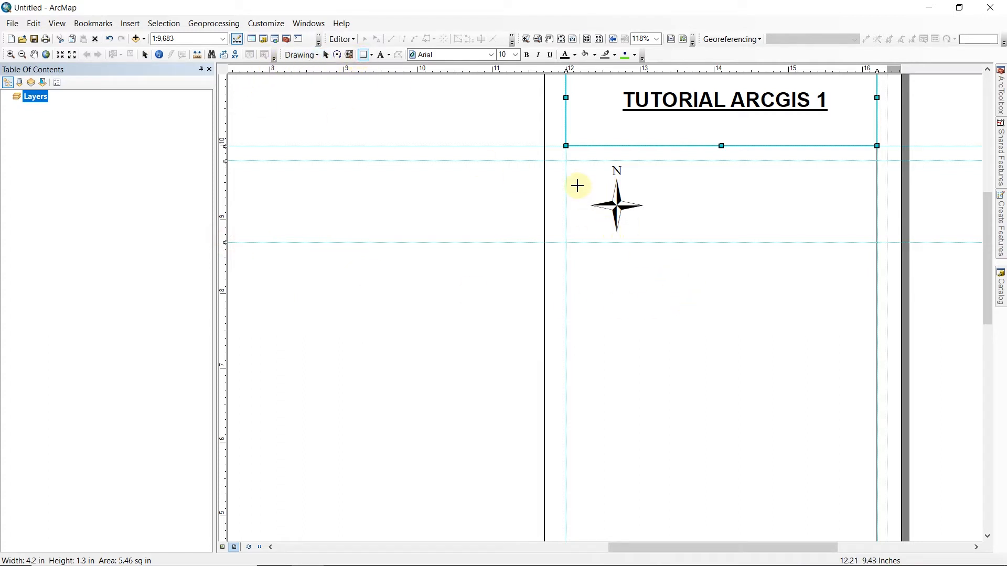
left_click_drag(565, 161, 874, 254)
Step: Set the fill of the rectangle around the north arrow to no color and deselect it
right_click(708, 196)
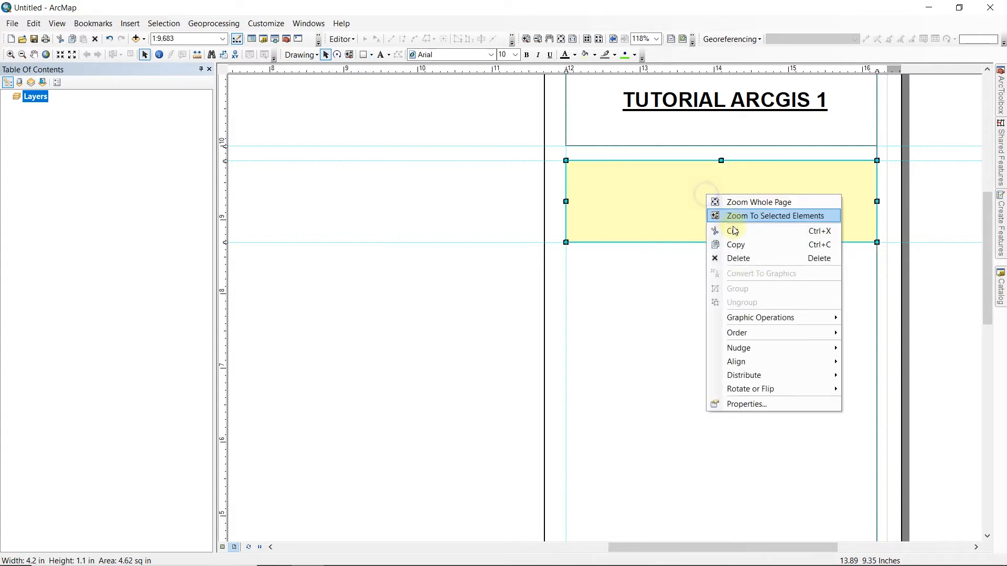
left_click(759, 404)
left_click(466, 235)
left_click(479, 253)
left_click(491, 380)
left_click(716, 344)
left_click(622, 208)
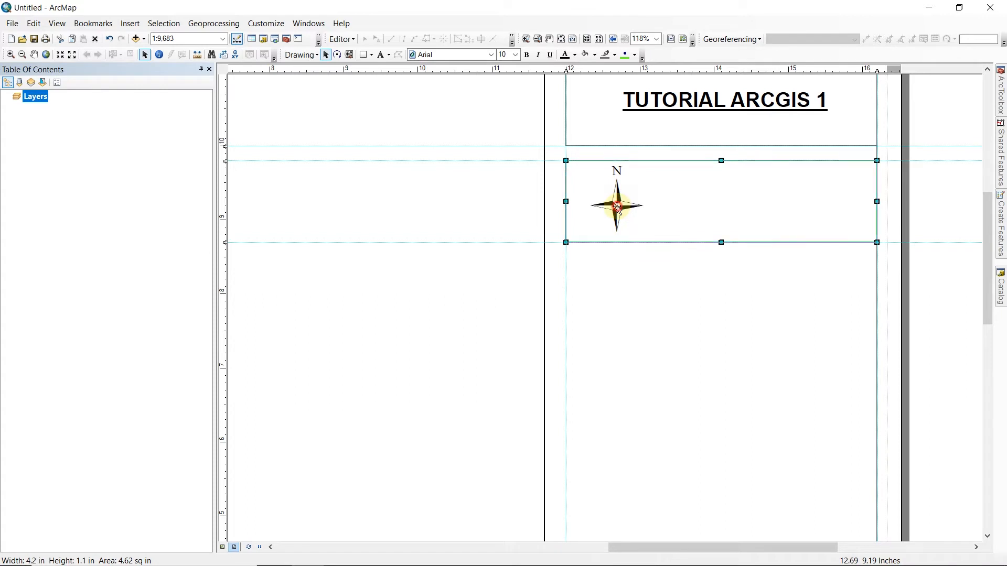
scroll(619, 208, "up", 1)
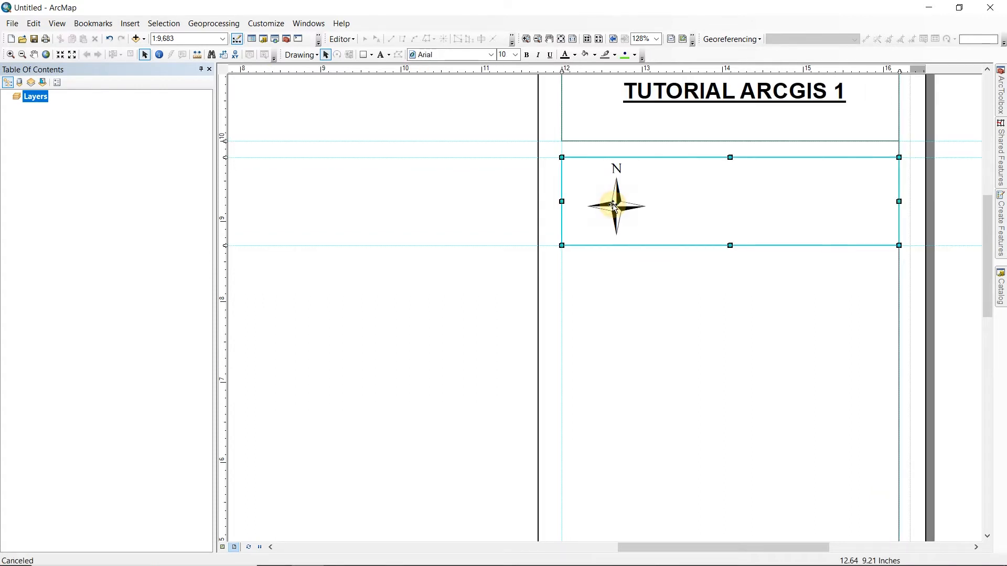
scroll(616, 207, "down", 4)
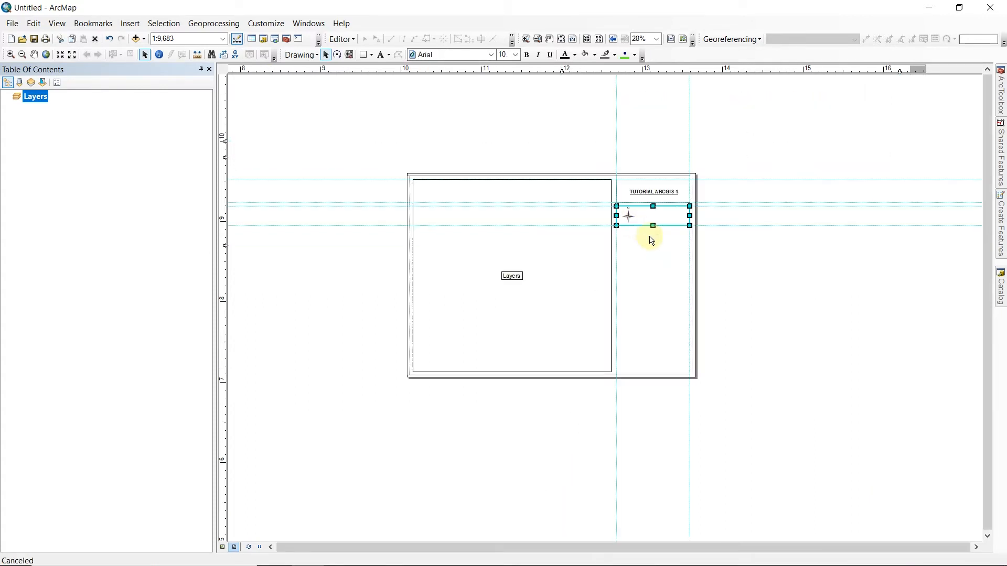
left_click(744, 278)
scroll(642, 229, "up", 1)
scroll(642, 229, "up", 2)
left_click(616, 207)
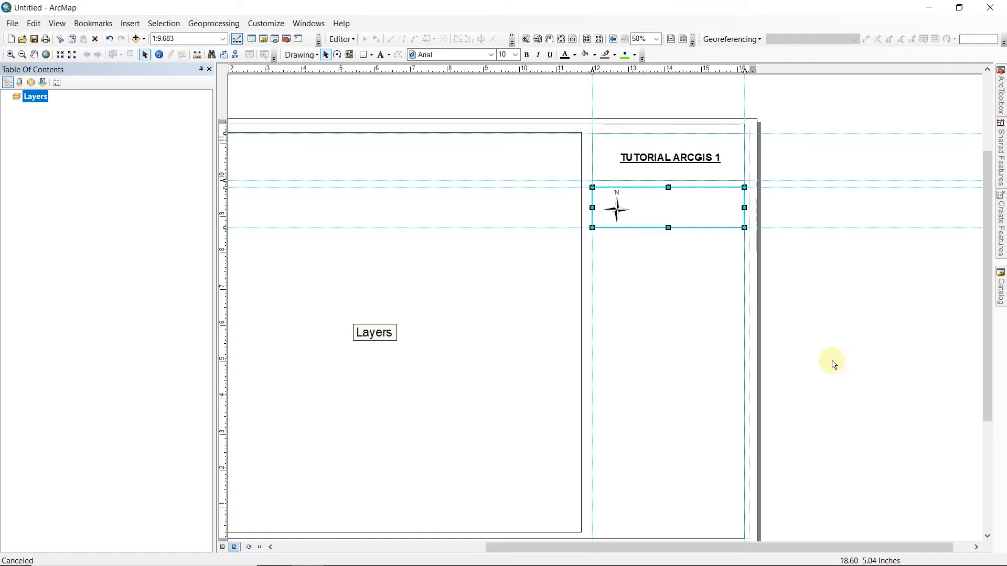
left_click_drag(668, 306, 667, 259)
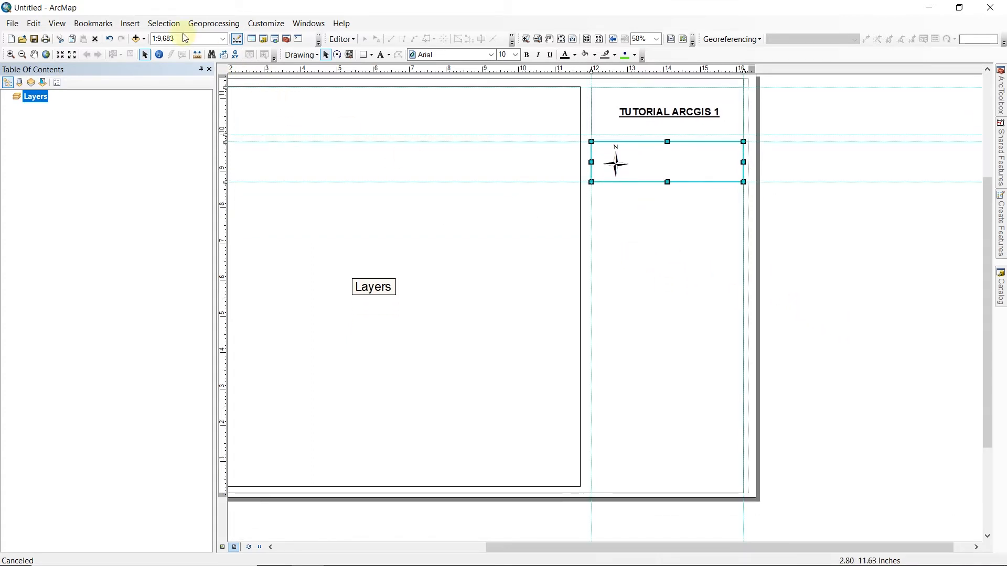
left_click(130, 24)
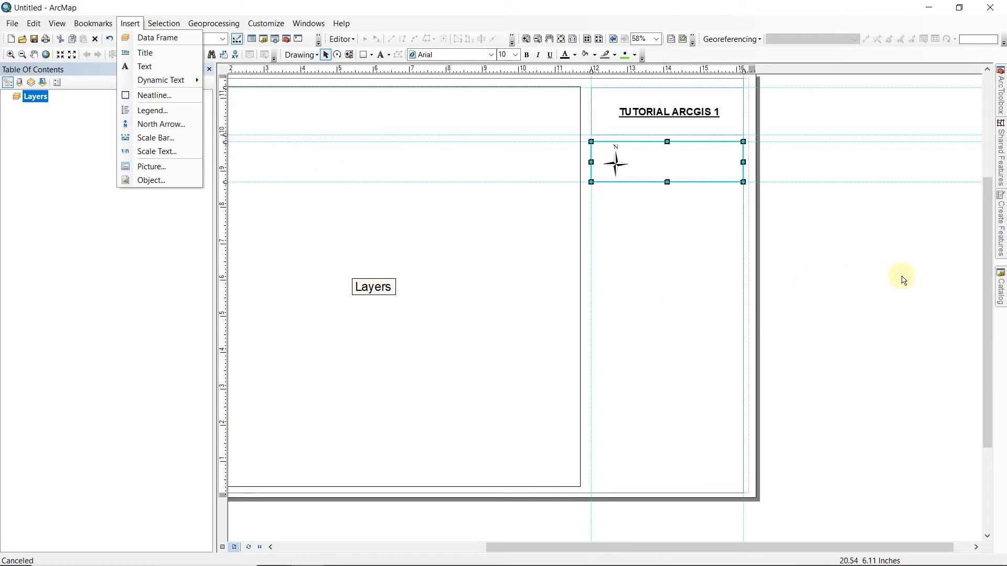
left_click(602, 247)
left_click_drag(545, 239, 722, 289)
left_click_drag(556, 288, 586, 246)
Step: Look at the map in data view, return to layout view, and select the Layers data frame
left_click(234, 547)
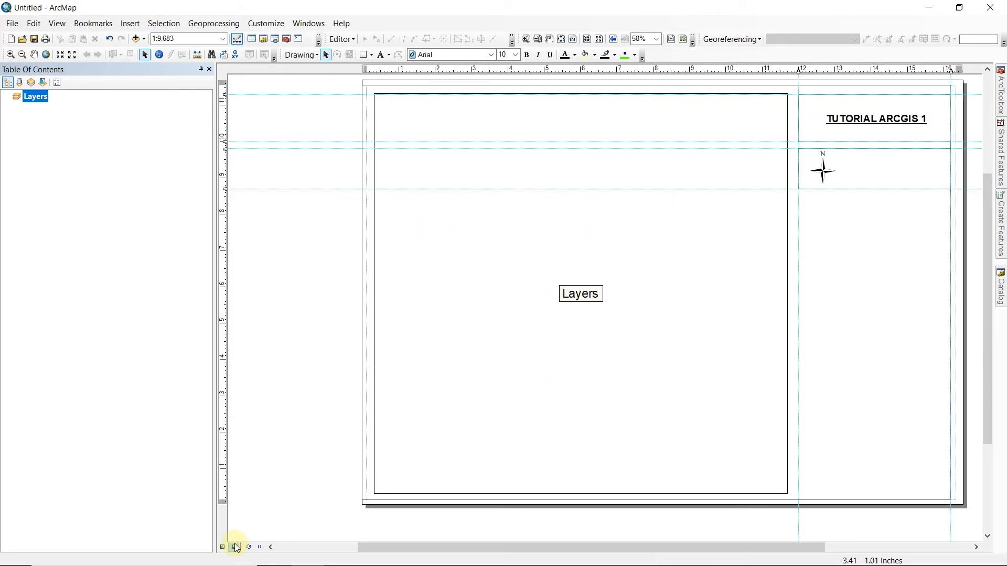
left_click(223, 547)
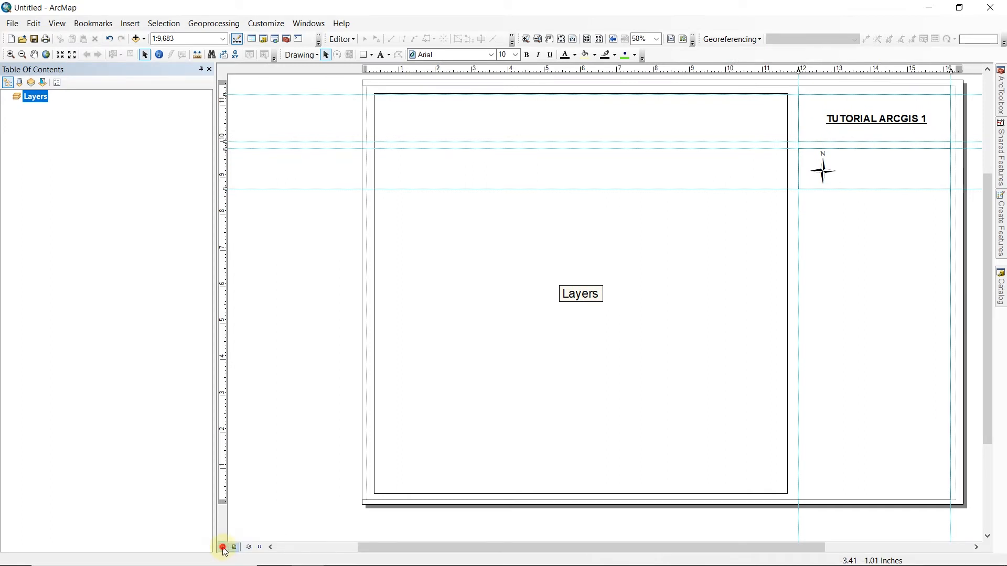
scroll(604, 344, "down", 2)
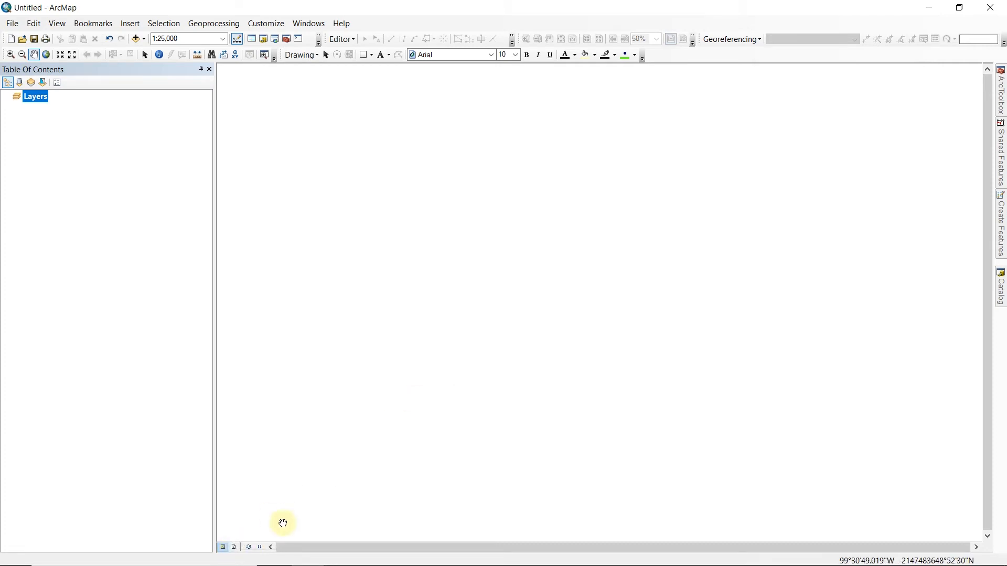
left_click(237, 550)
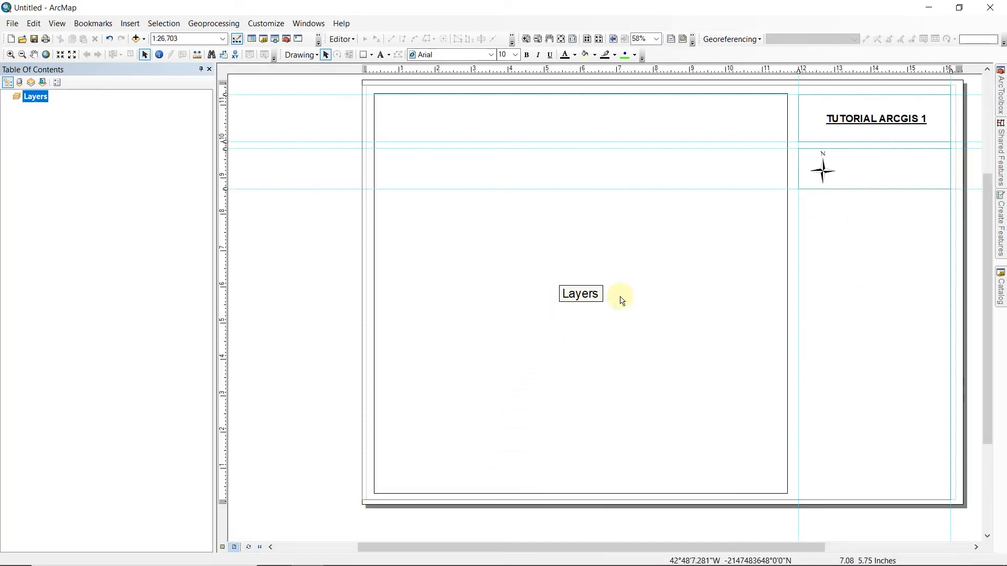
left_click(568, 323)
scroll(568, 323, "down", 1)
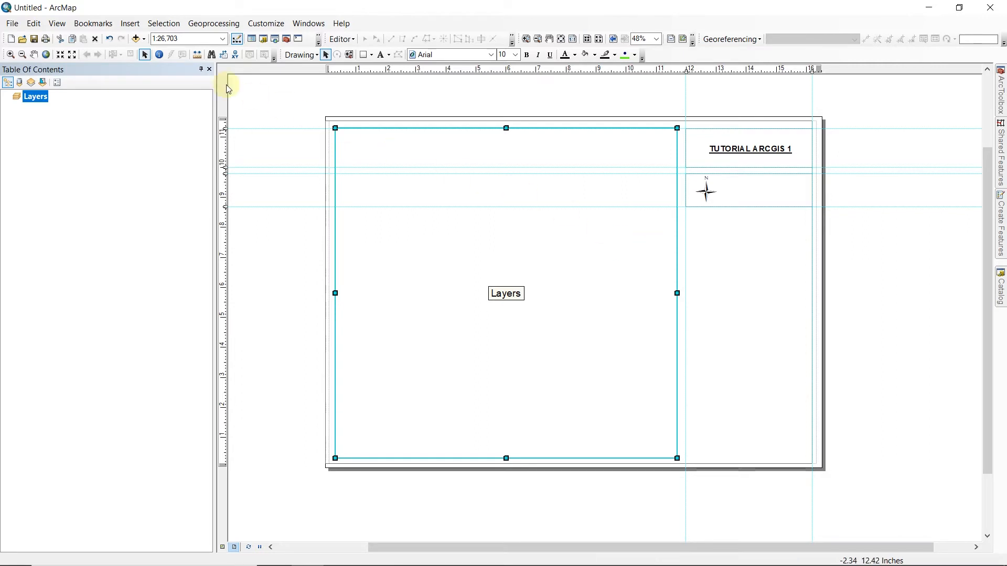
Step: Start adding data and browse This PC's Documents for the ARCGIS 1 folder, leaving the folder connection dialog without connecting
left_click(144, 40)
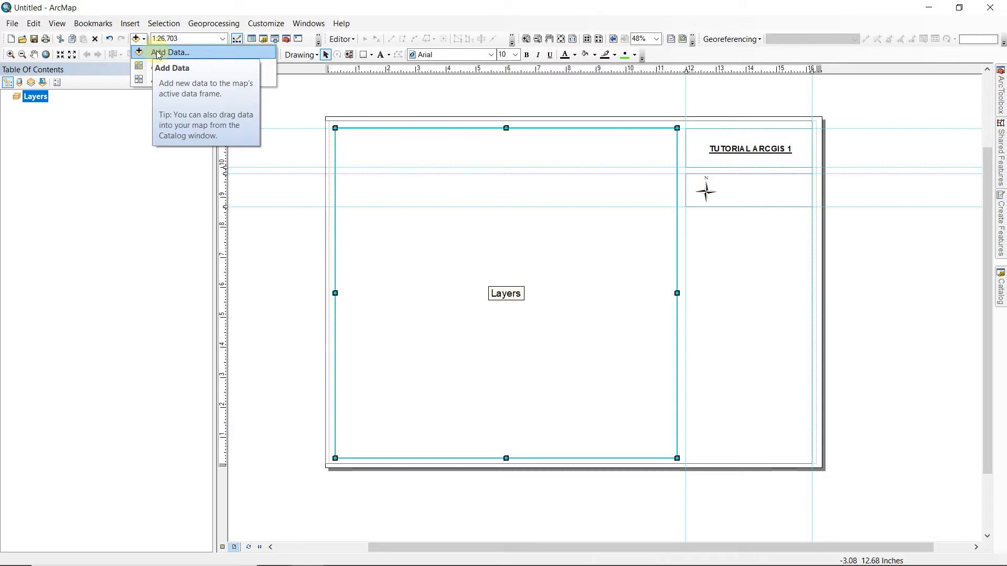
left_click(167, 52)
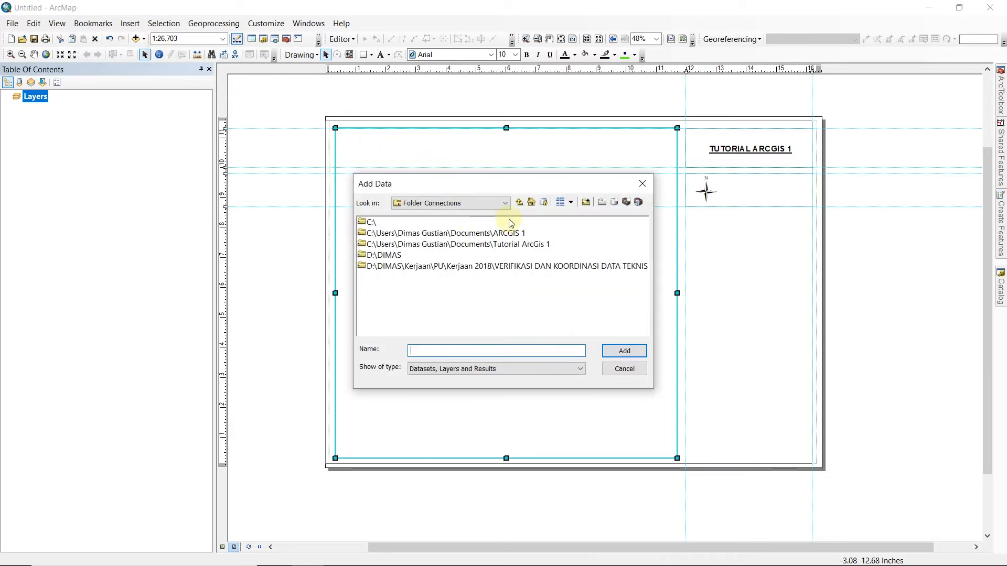
left_click(585, 203)
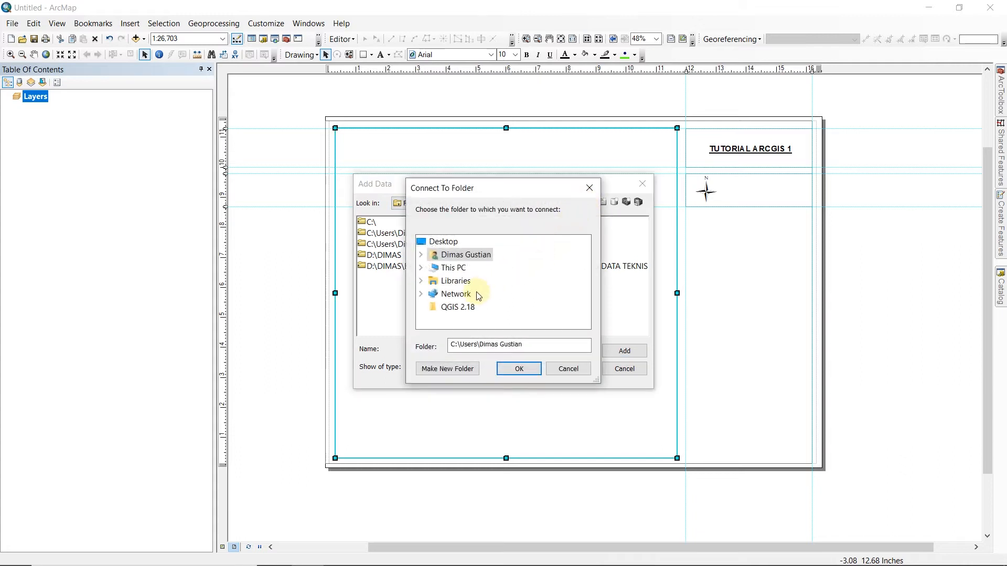
left_click(422, 256)
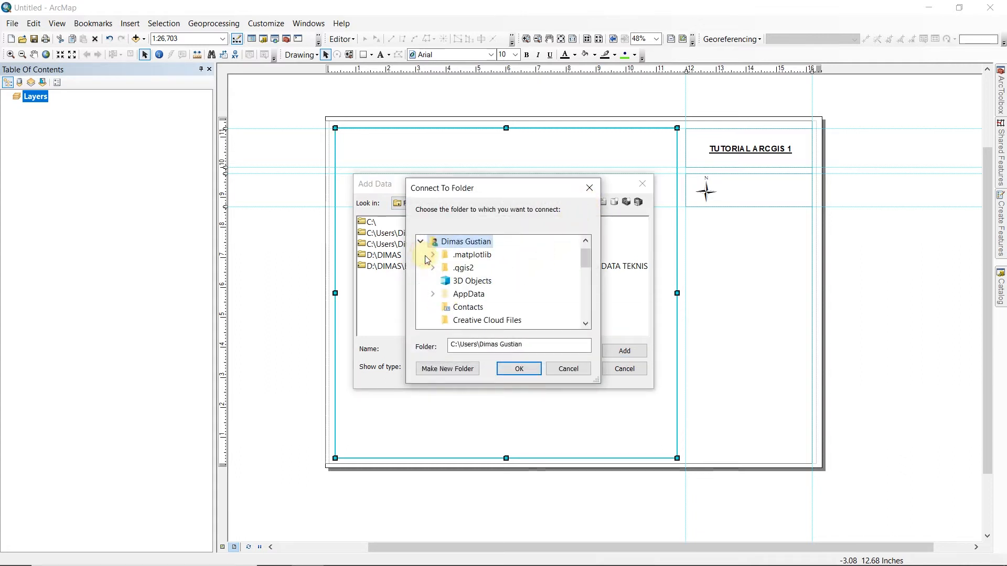
left_click(423, 257)
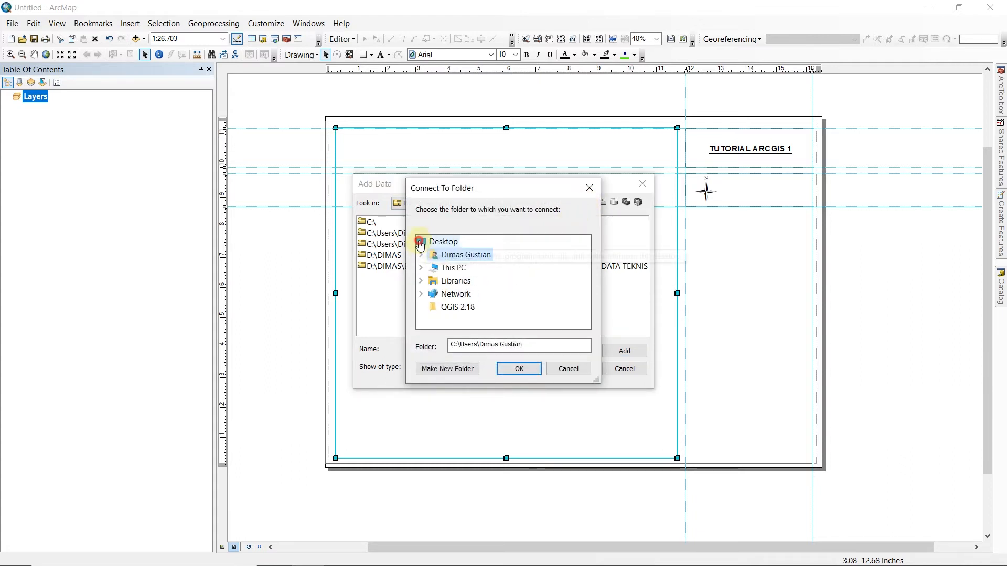
left_click(421, 268)
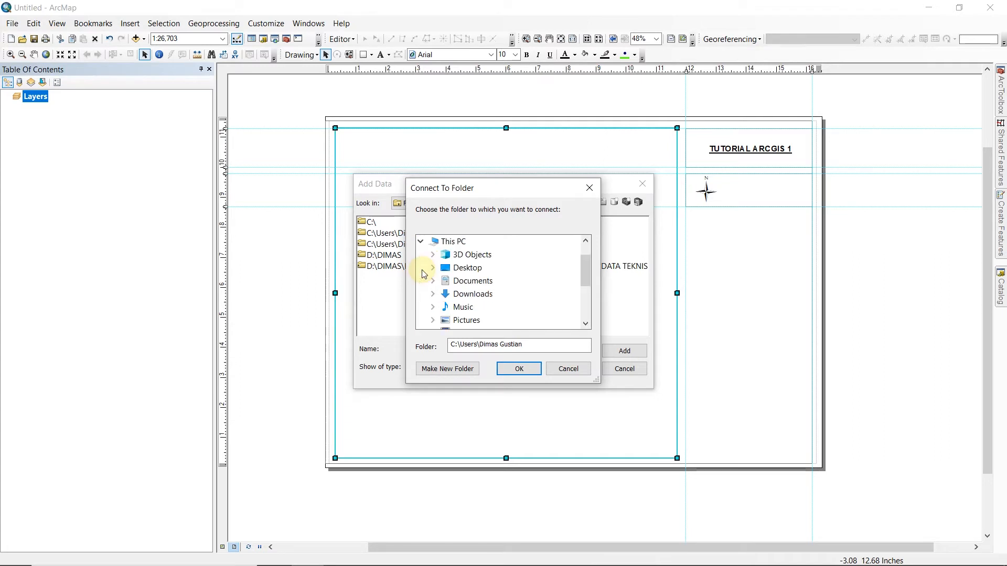
double_click(464, 283)
scroll(468, 281, "down", 4)
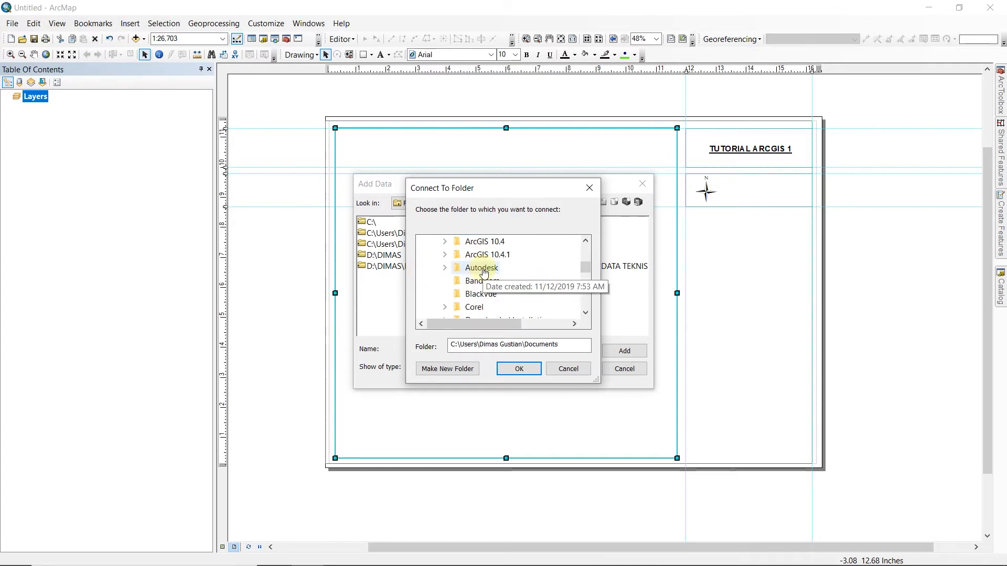
scroll(484, 271, "up", 3)
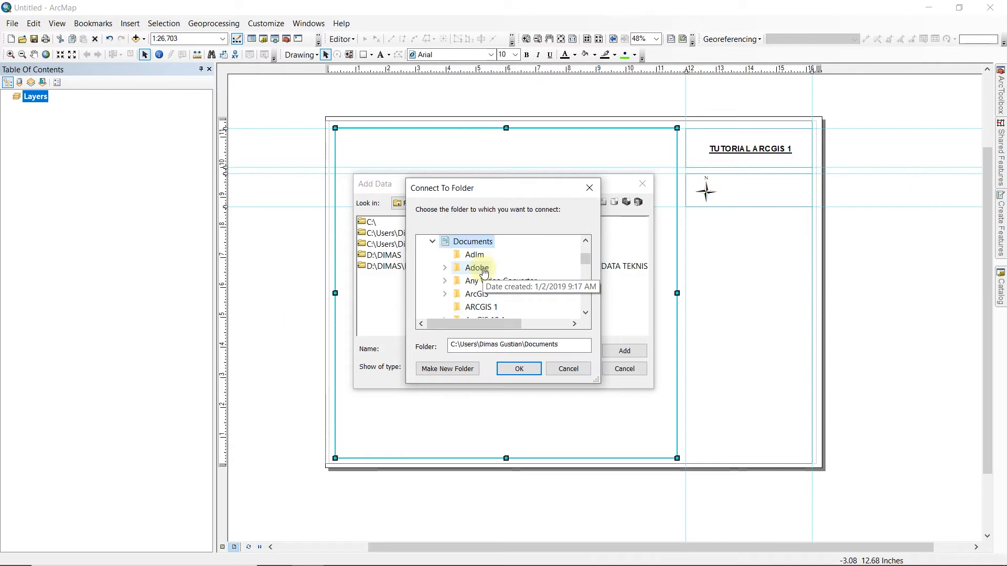
scroll(485, 276, "down", 1)
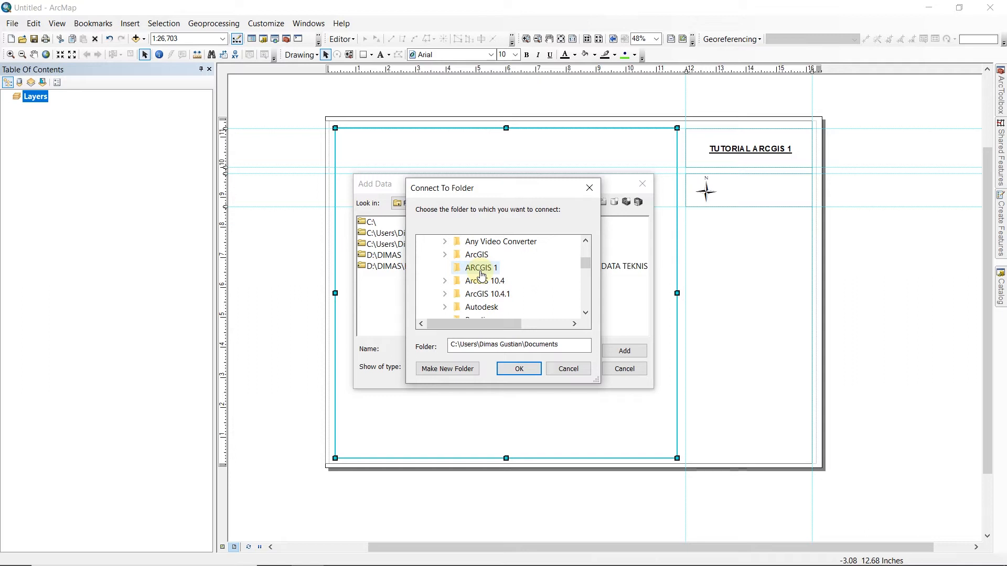
left_click(589, 188)
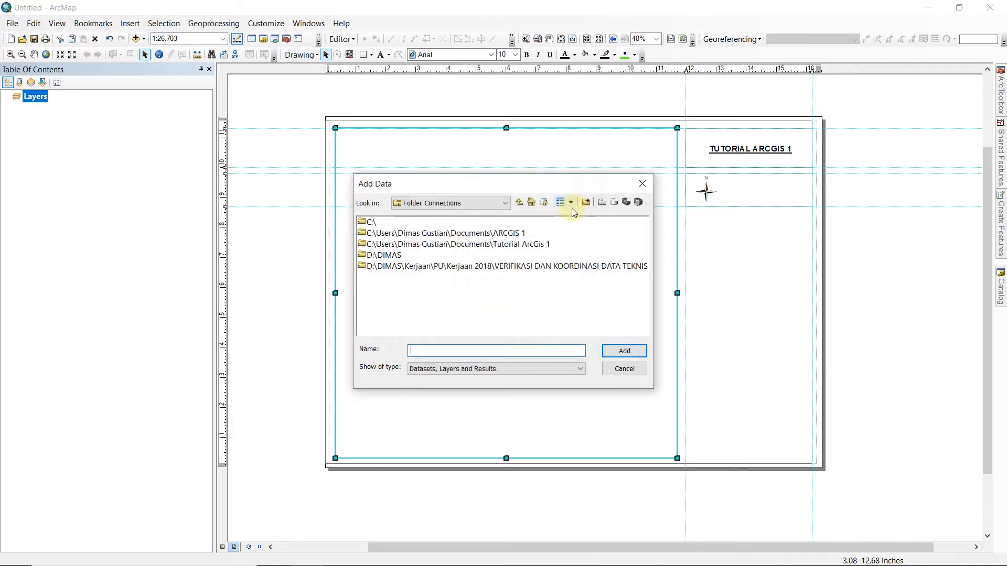
Step: Connect to the ARCGIS 1 folder inside This PC's Documents
left_click(587, 203)
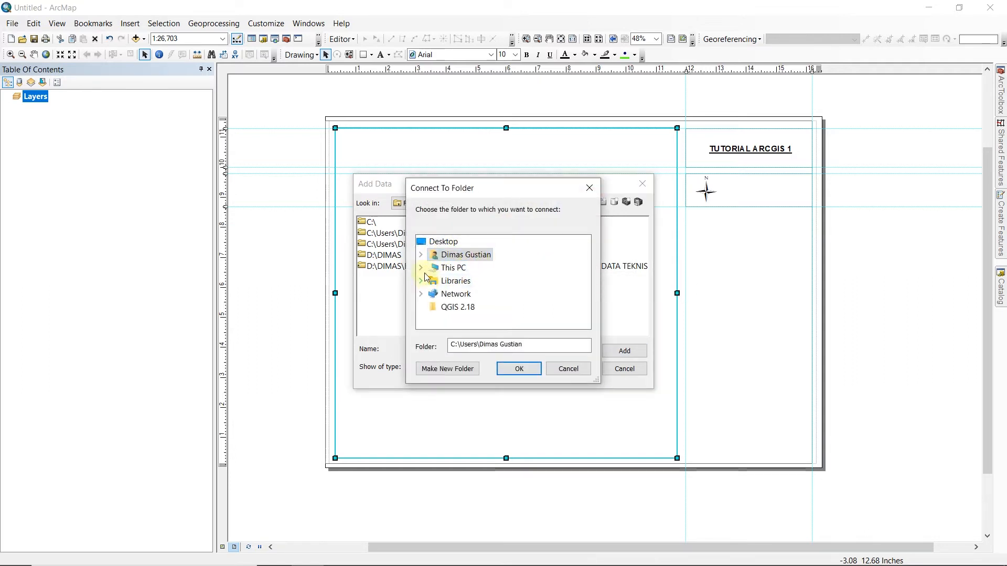
left_click(421, 268)
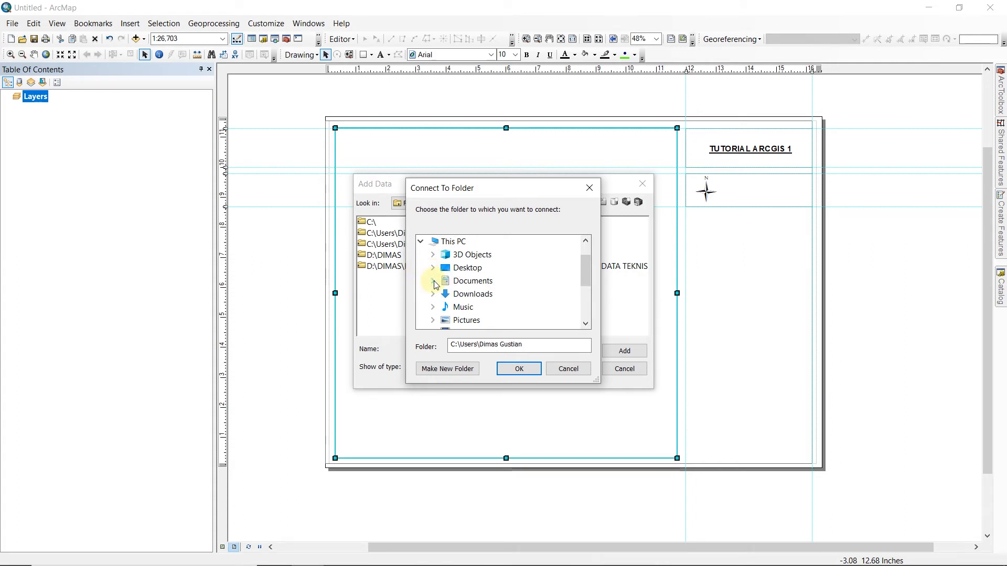
left_click(433, 282)
scroll(489, 287, "down", 1)
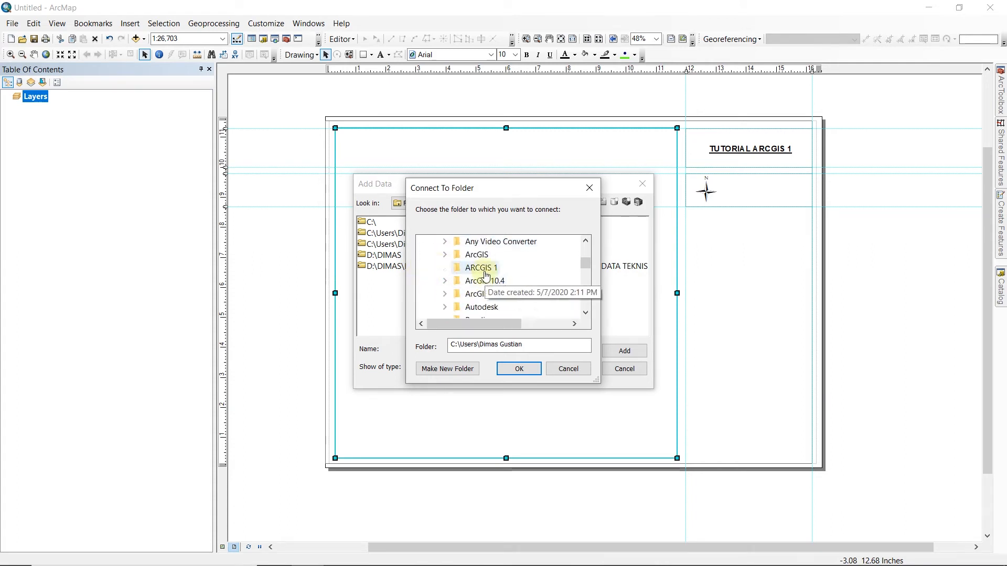
left_click(483, 267)
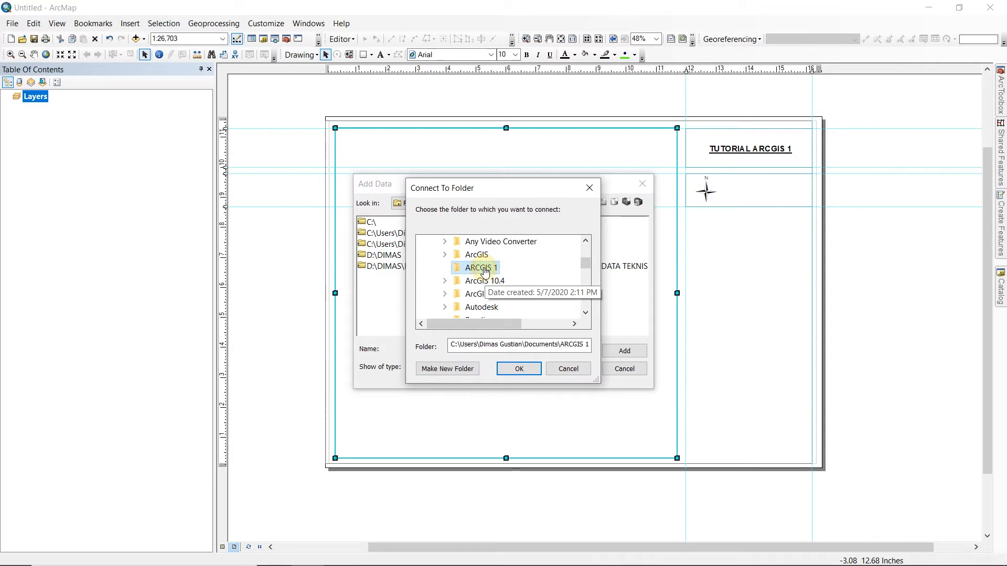
left_click(515, 369)
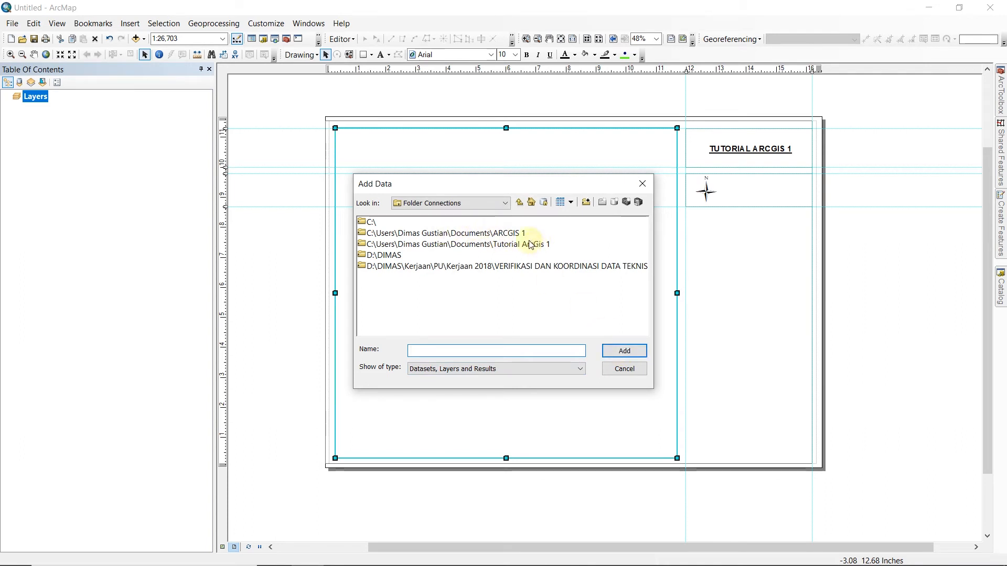
Step: Check the ARCGIS 1 entry among the folder connections and close the Add Data dialog without adding anything
left_click(512, 237)
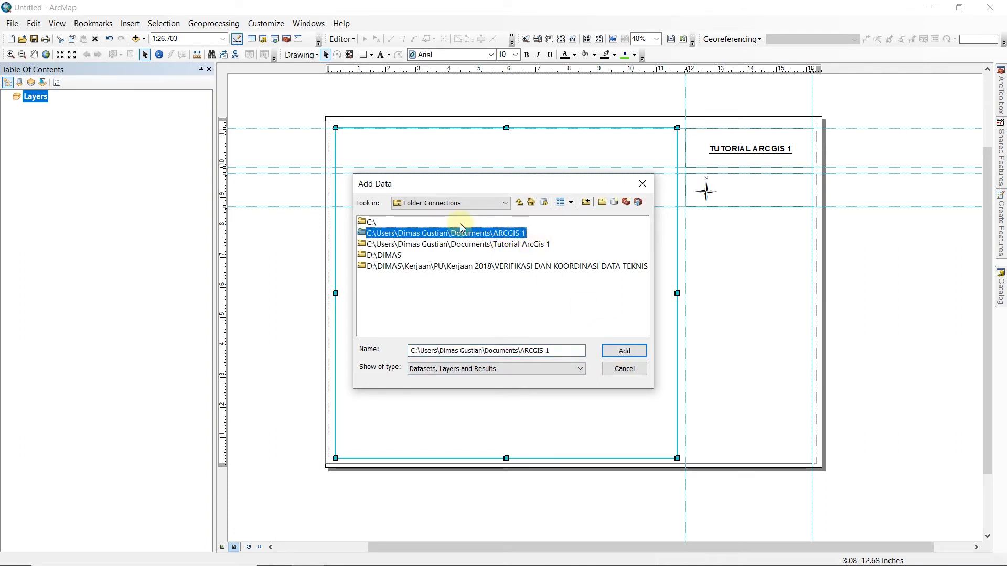
left_click(505, 203)
left_click(441, 225)
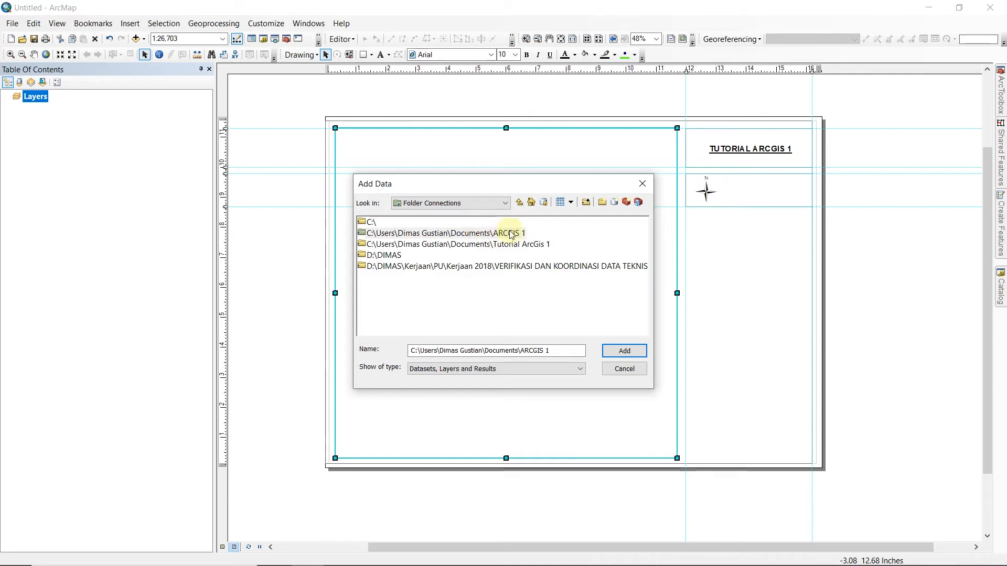
left_click(643, 180)
Step: Open the Catalog, widen it to show full paths, and create a folder named Point inside the ARCGIS 1 connection
left_click(1003, 288)
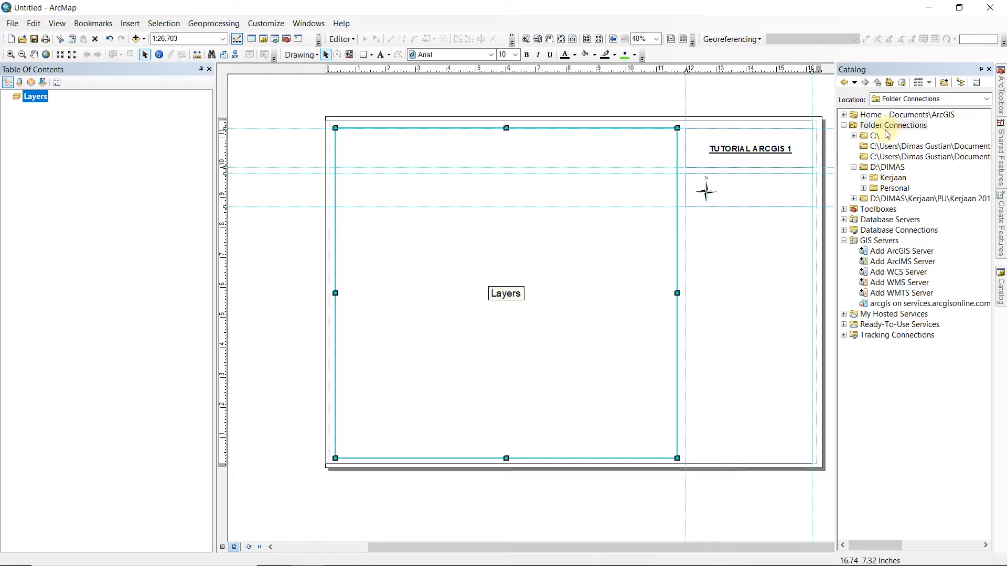
left_click_drag(836, 141, 706, 129)
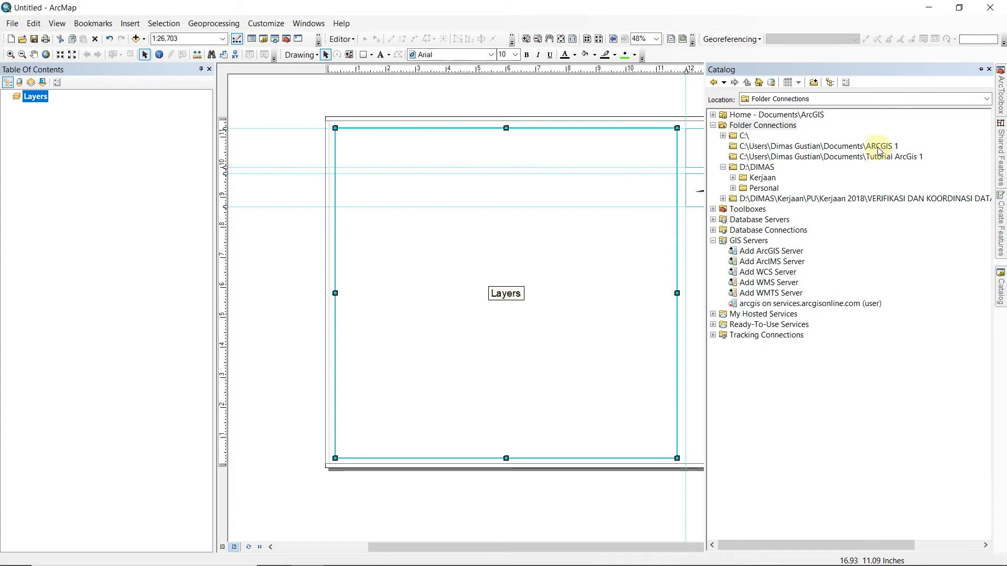
left_click(767, 148)
right_click(767, 148)
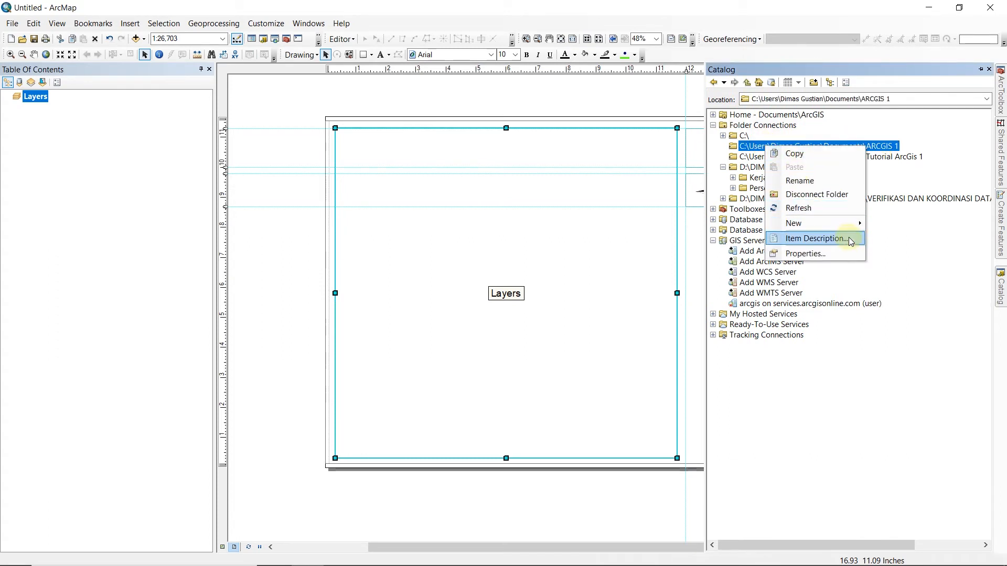
mouse_move(853, 224)
left_click(884, 225)
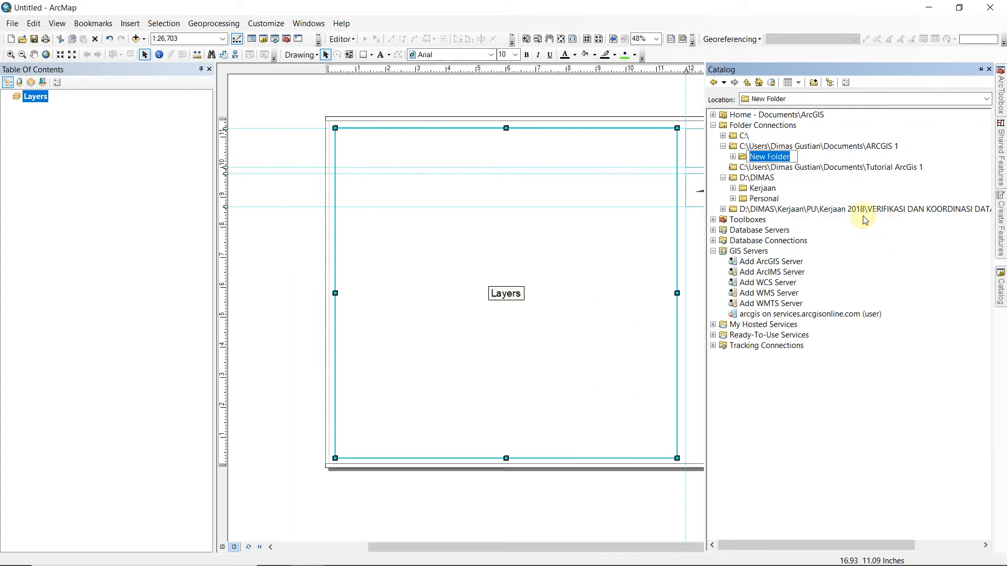
type("Point")
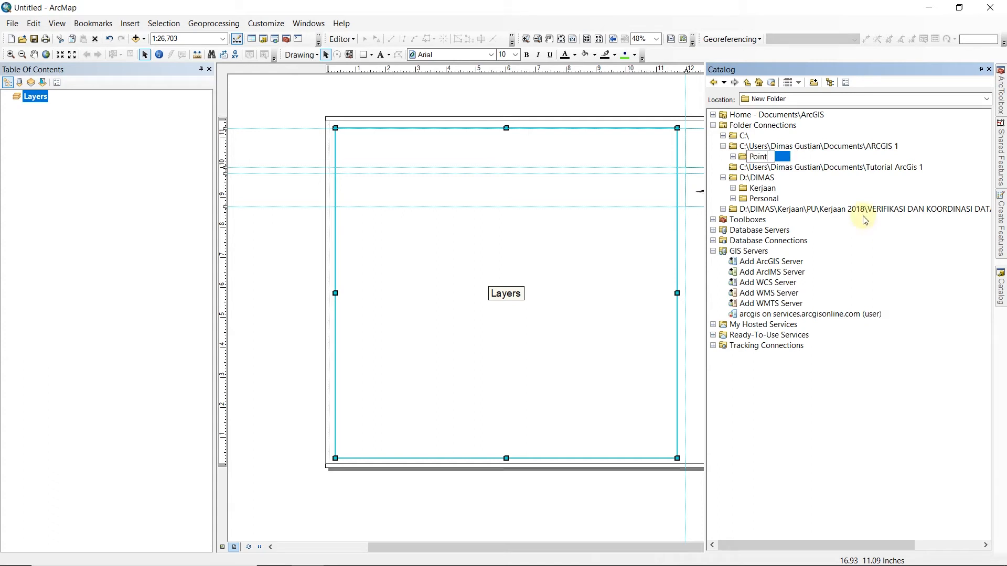
key("Return")
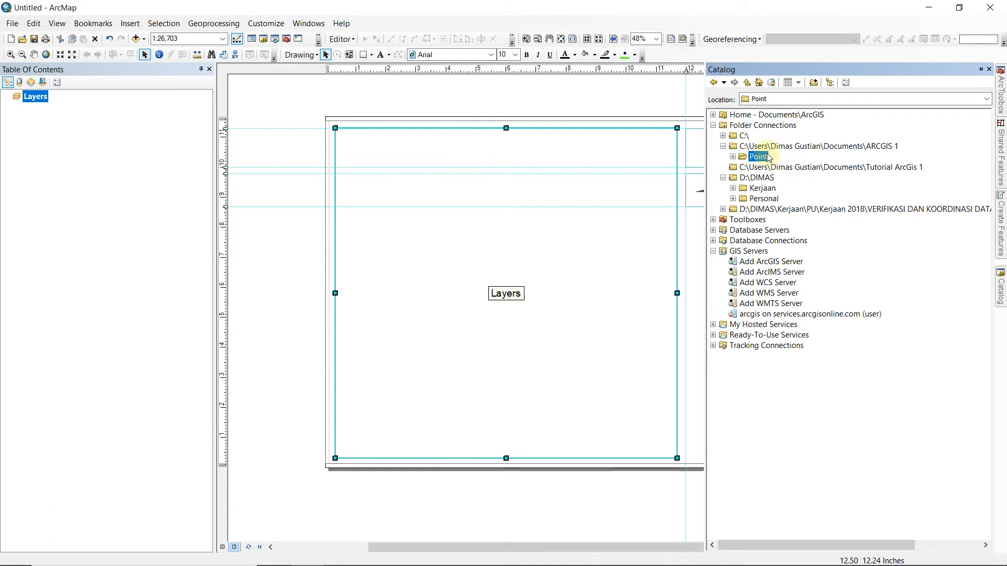
Step: Create a second folder named Line inside the ARCGIS 1 connection
left_click(766, 148)
right_click(767, 149)
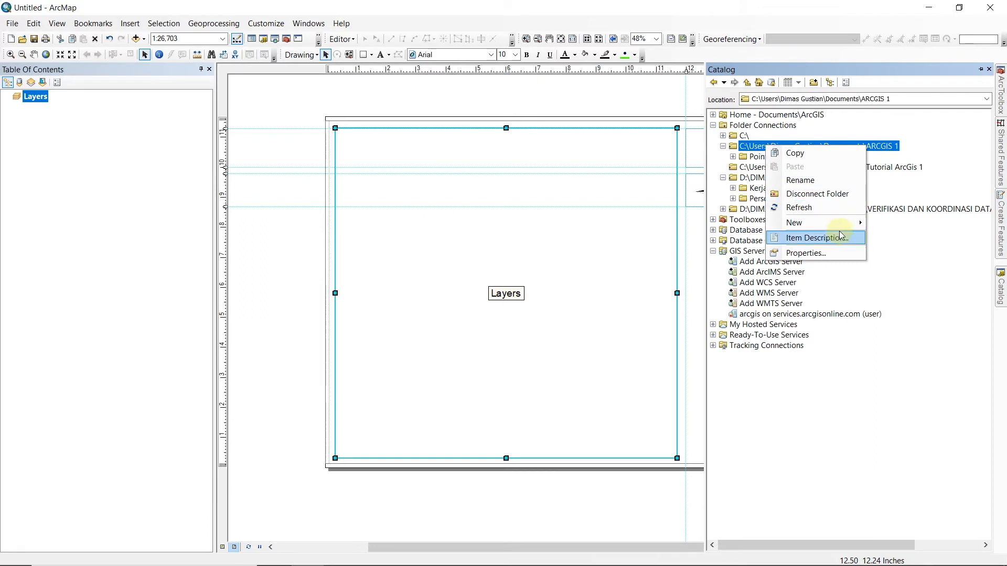
left_click(879, 224)
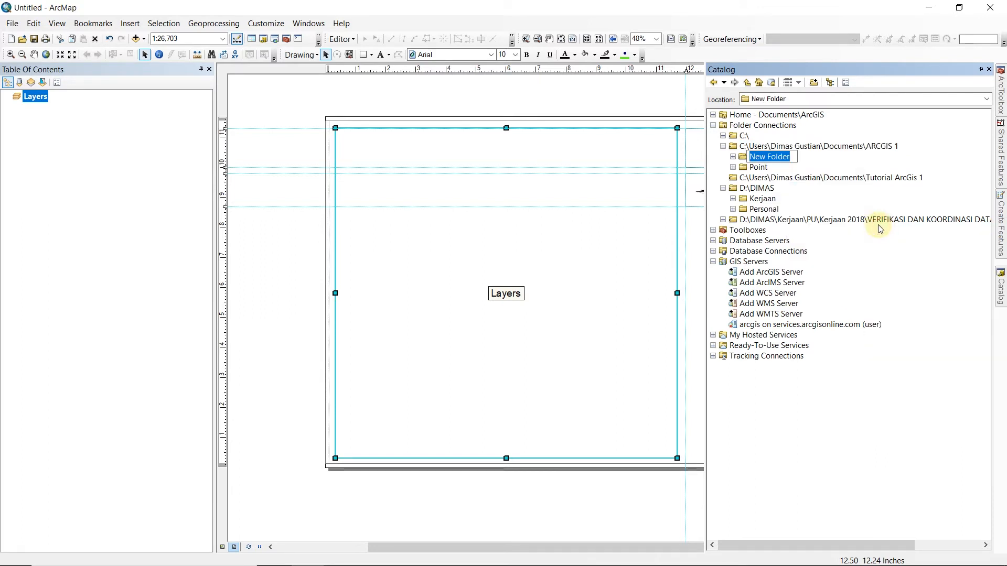
type("Line")
Step: Create a third folder named Polygon inside the ARCGIS 1 connection
right_click(809, 147)
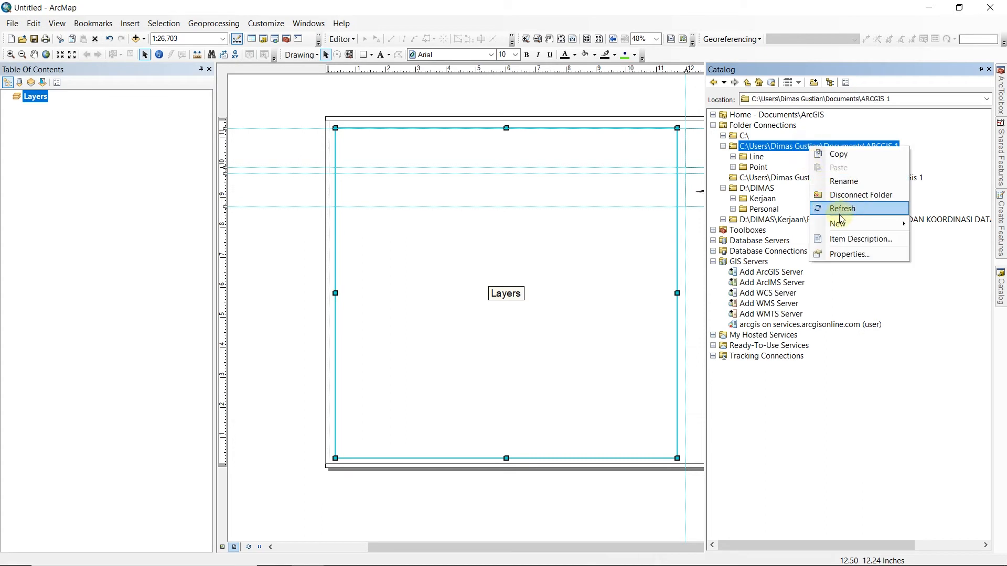
mouse_move(843, 224)
left_click(754, 226)
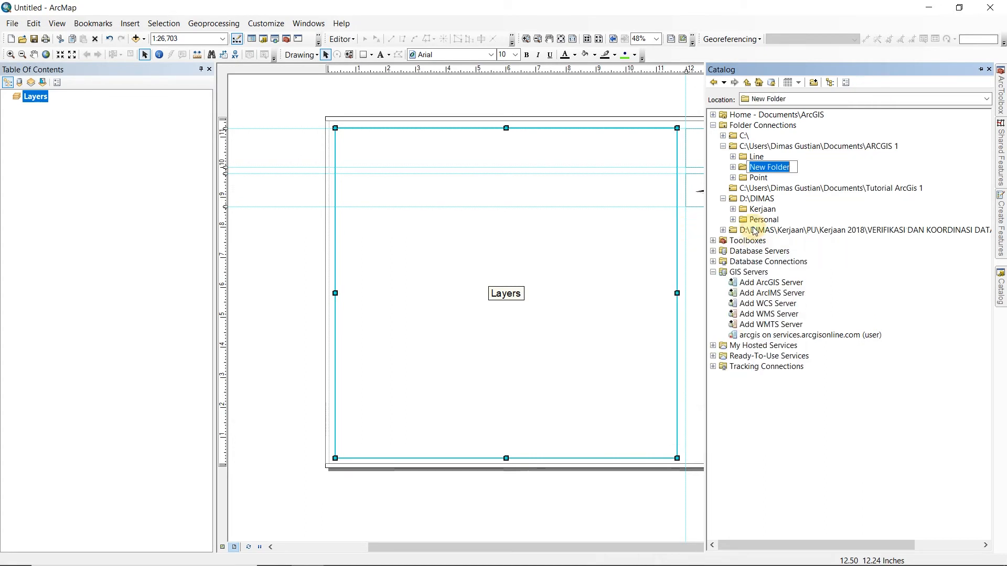
type("Polygon")
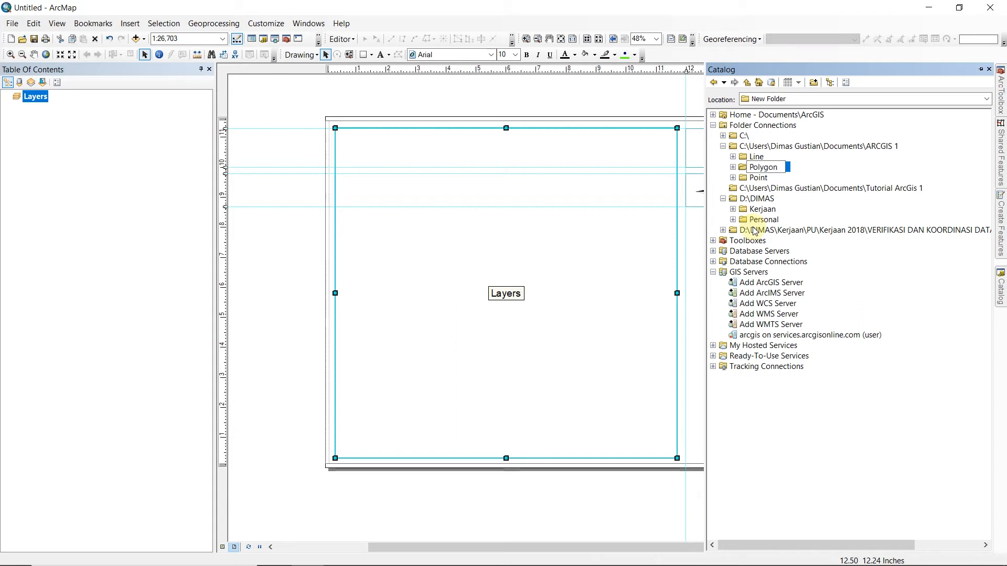
left_click(805, 190)
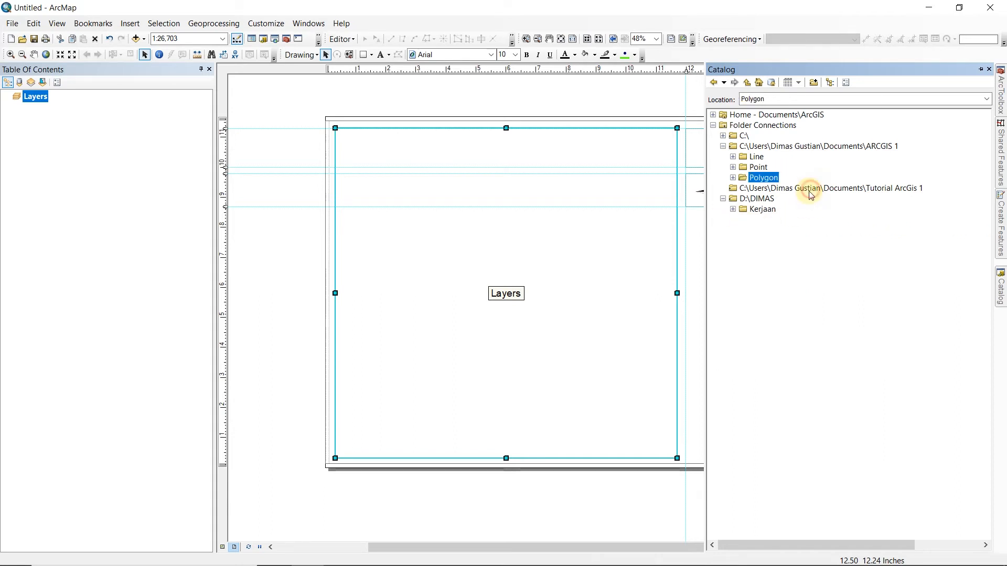
Step: Start a new shapefile in the Point folder, named Point with feature type Point, and open its coordinate system settings
left_click(754, 157)
right_click(748, 158)
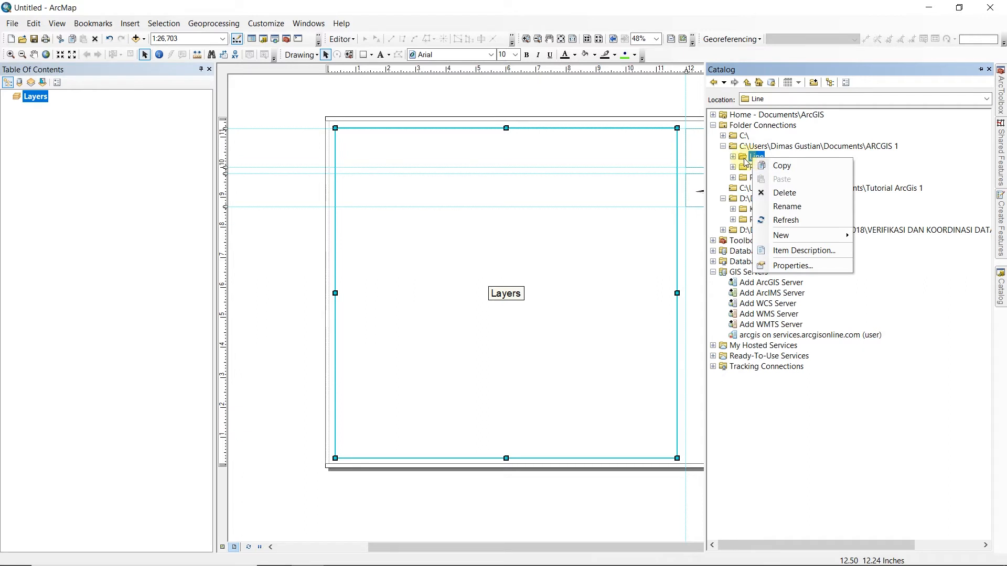
left_click(734, 157)
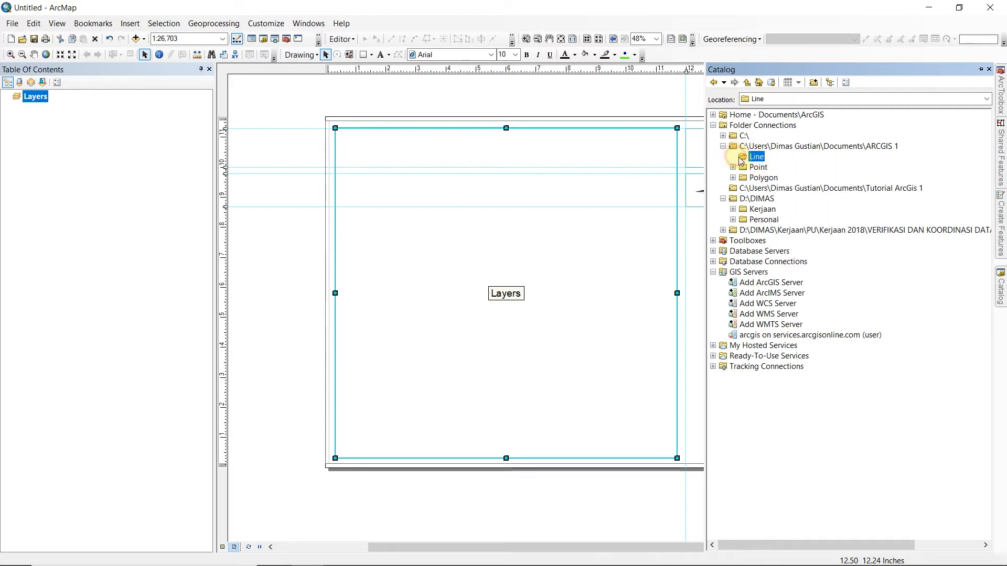
left_click(733, 167)
left_click(757, 168)
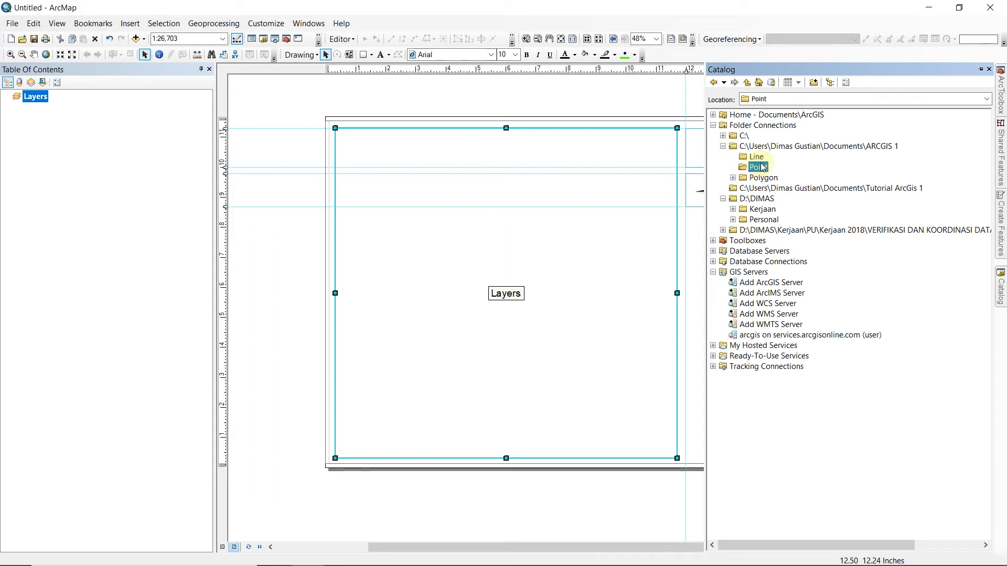
right_click(761, 171)
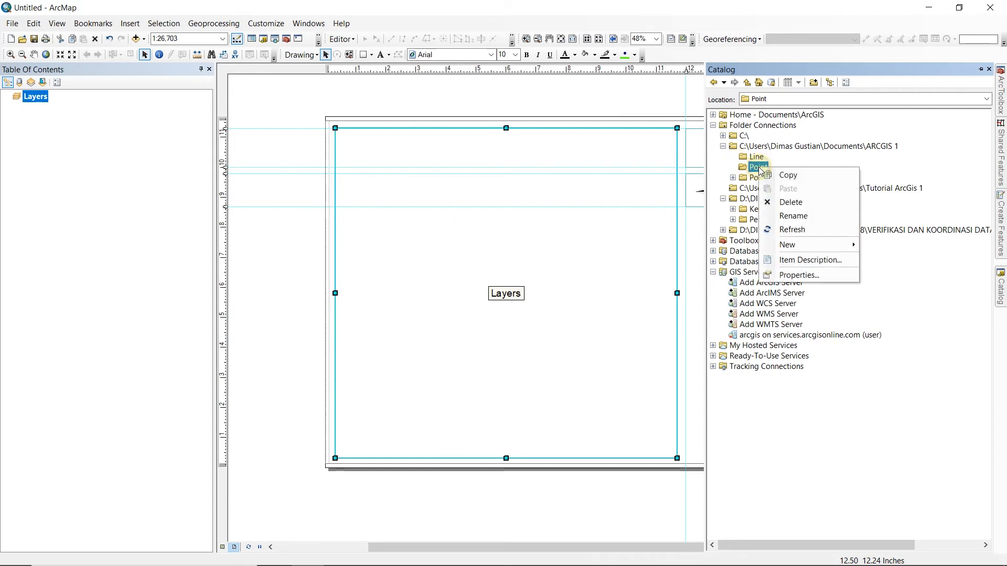
mouse_move(827, 245)
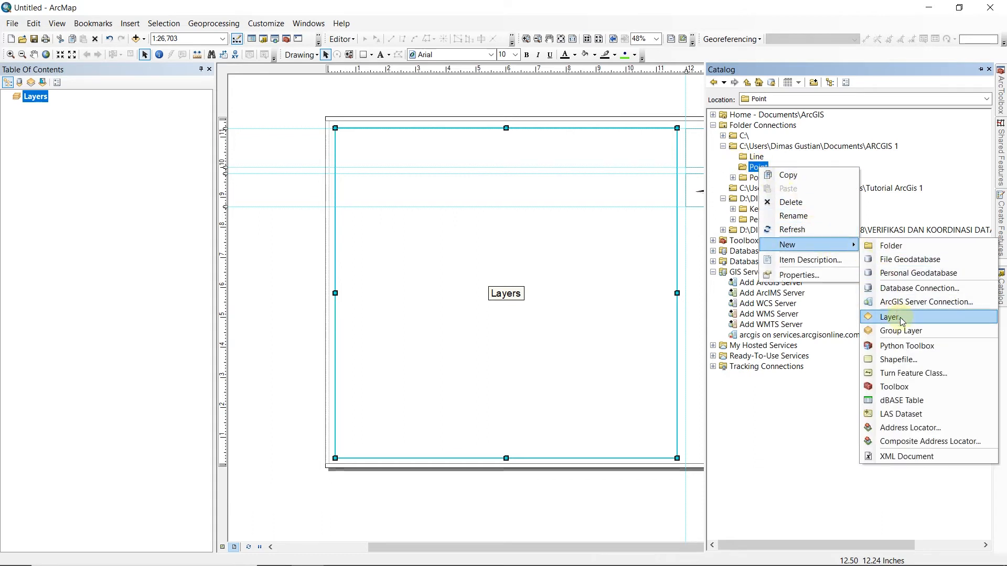
left_click(909, 361)
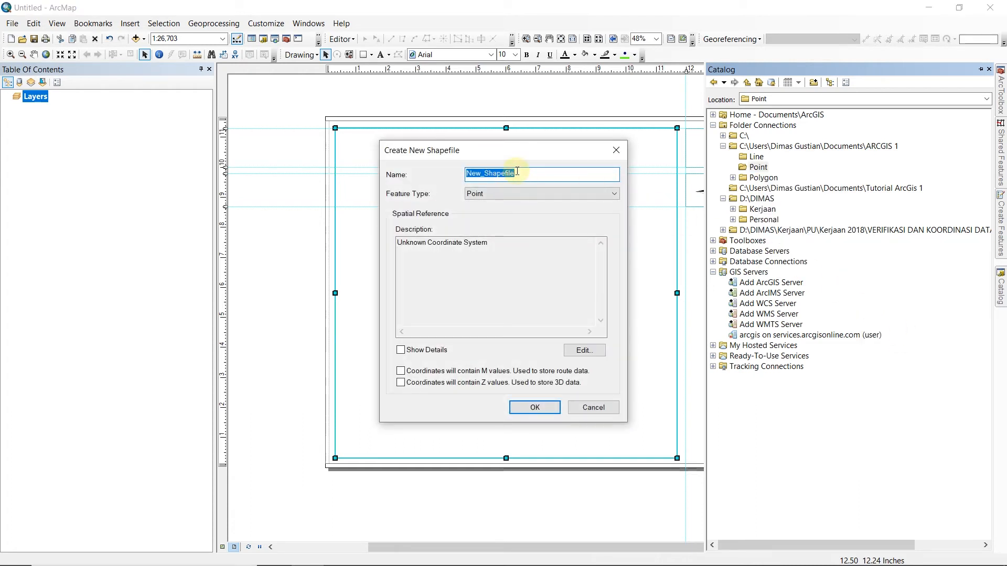
type("Point")
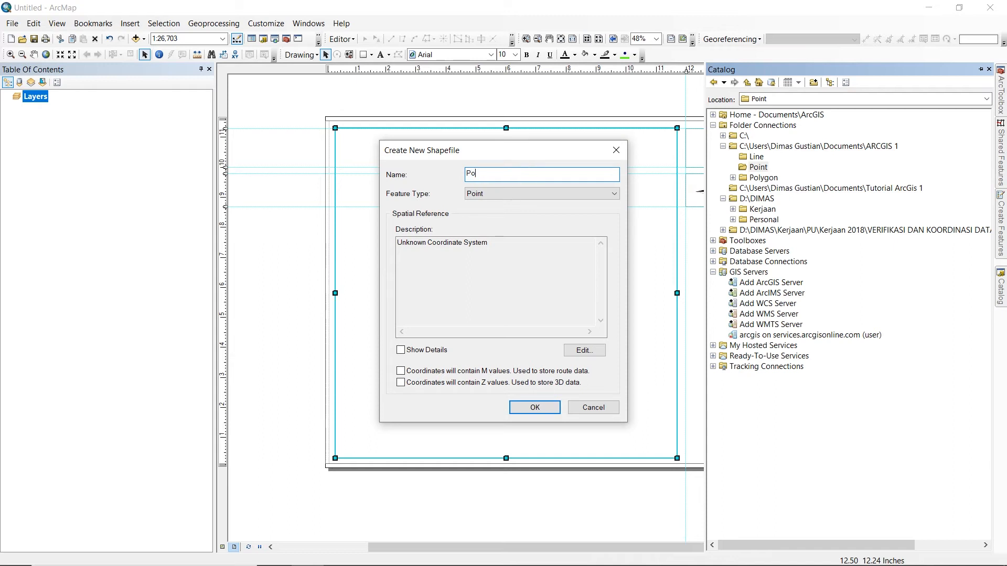
left_click(510, 195)
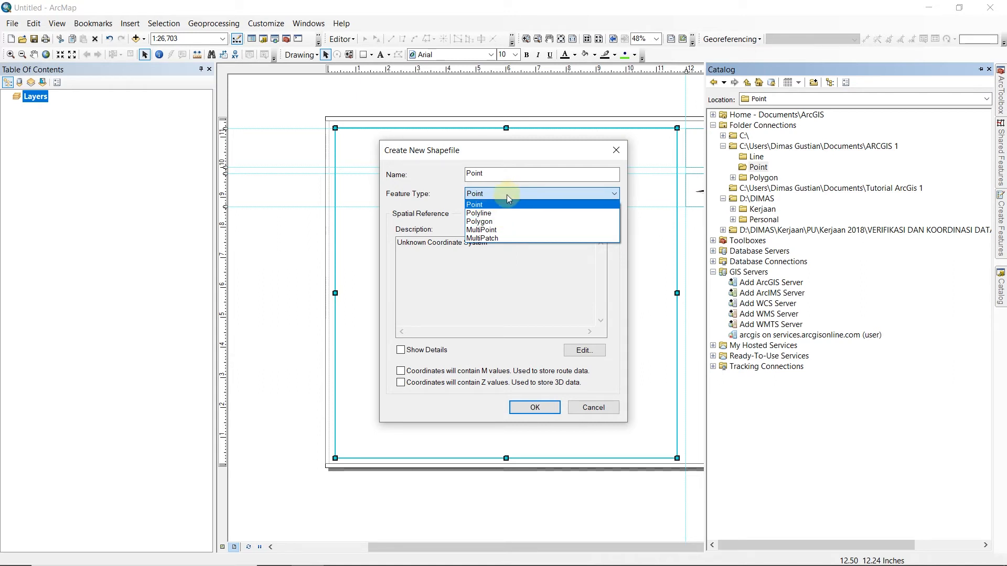
left_click(481, 204)
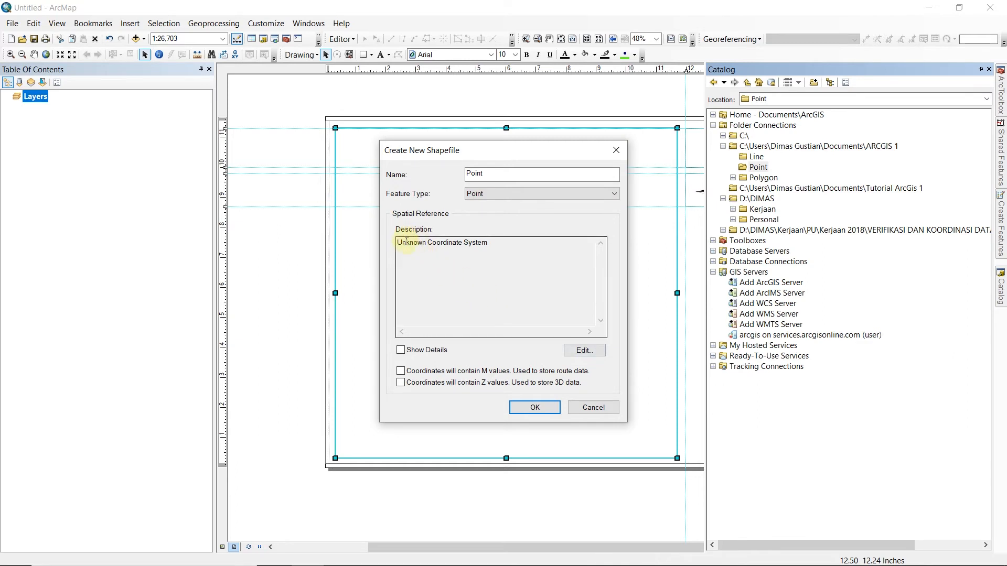
left_click(583, 350)
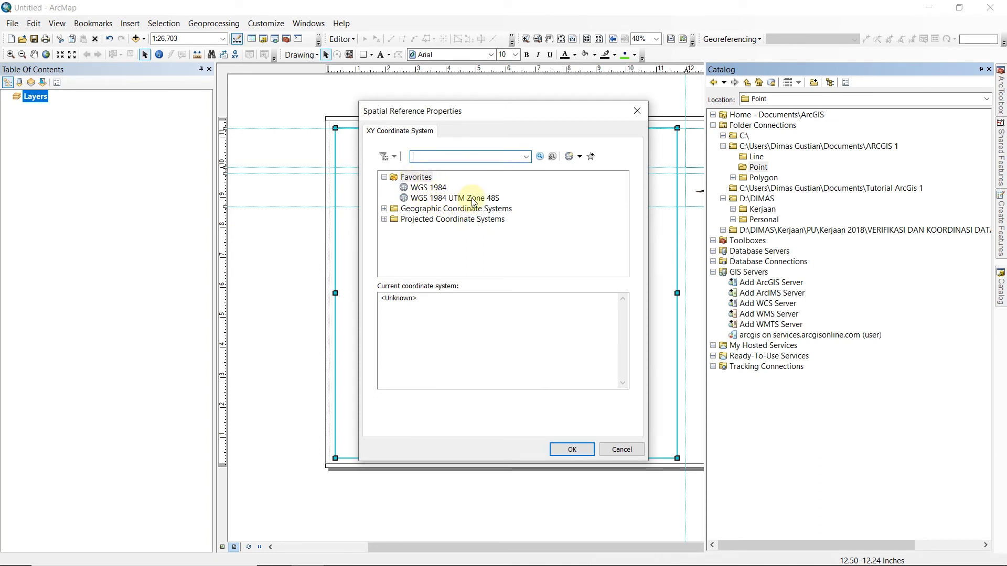
Step: Browse the projected coordinate systems down to the southern WGS 1984 UTM zones and return to the start of the list
left_click(385, 220)
scroll(407, 238, "down", 1)
left_click(397, 251)
scroll(412, 261, "down", 3)
left_click(404, 250)
scroll(428, 250, "down", 1)
left_click(415, 251)
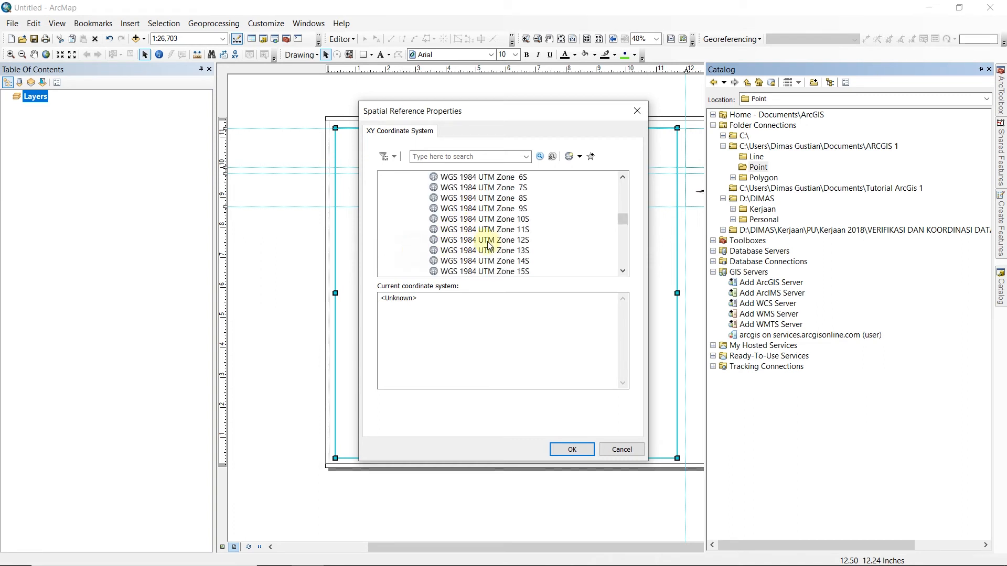
scroll(472, 236, "up", 10)
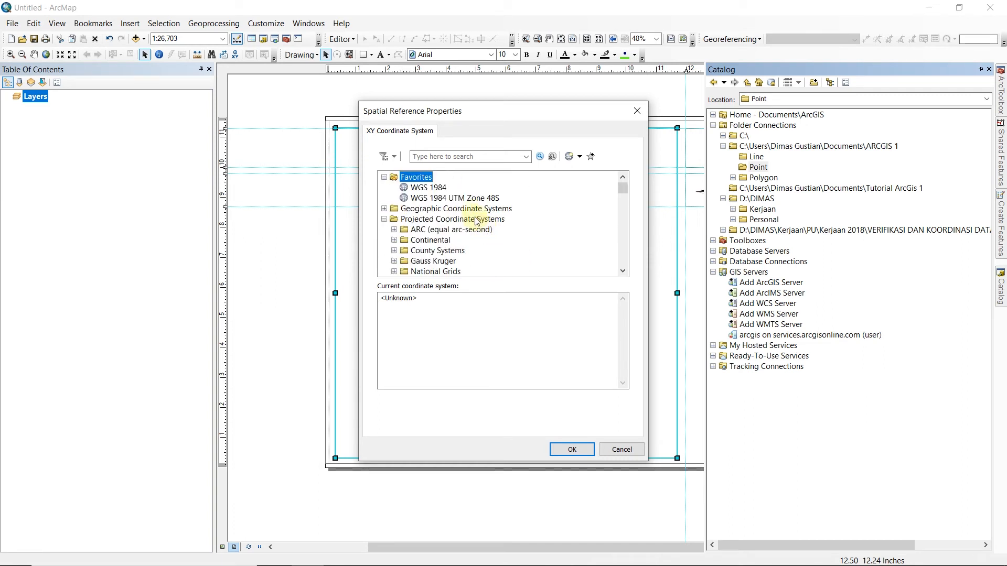
Step: Assign the favorite WGS 1984 UTM Zone 48S coordinate system and create the Point shapefile
left_click(475, 199)
left_click(573, 449)
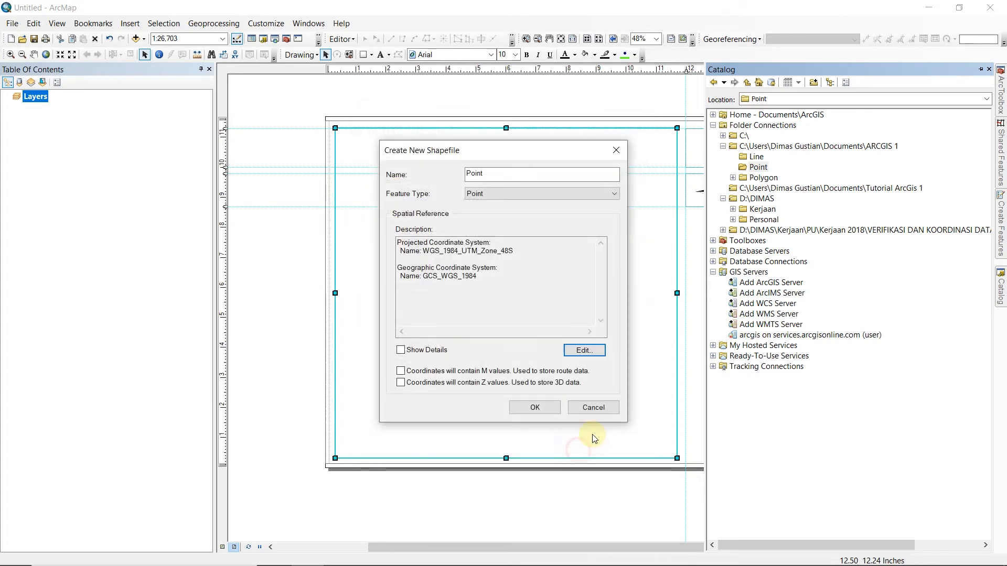
left_click(539, 407)
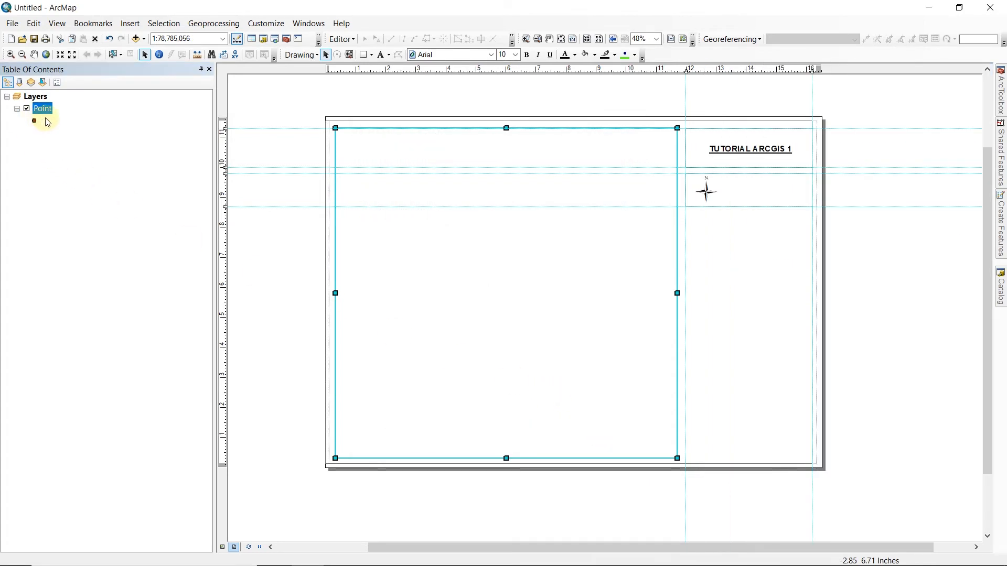
Step: Start a new shapefile in the Line folder, named Line with feature type Polyline
mouse_move(999, 284)
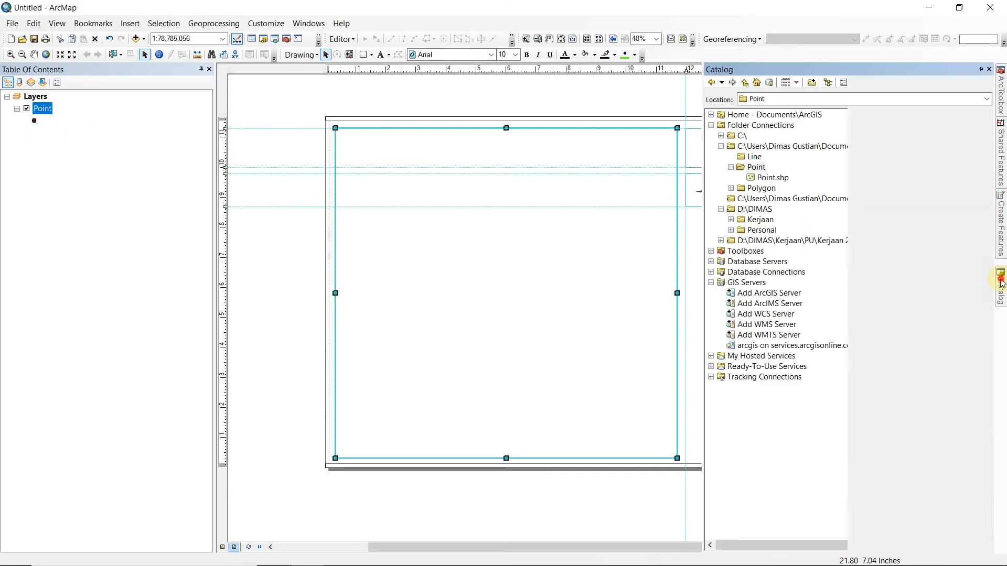
left_click(753, 158)
right_click(753, 159)
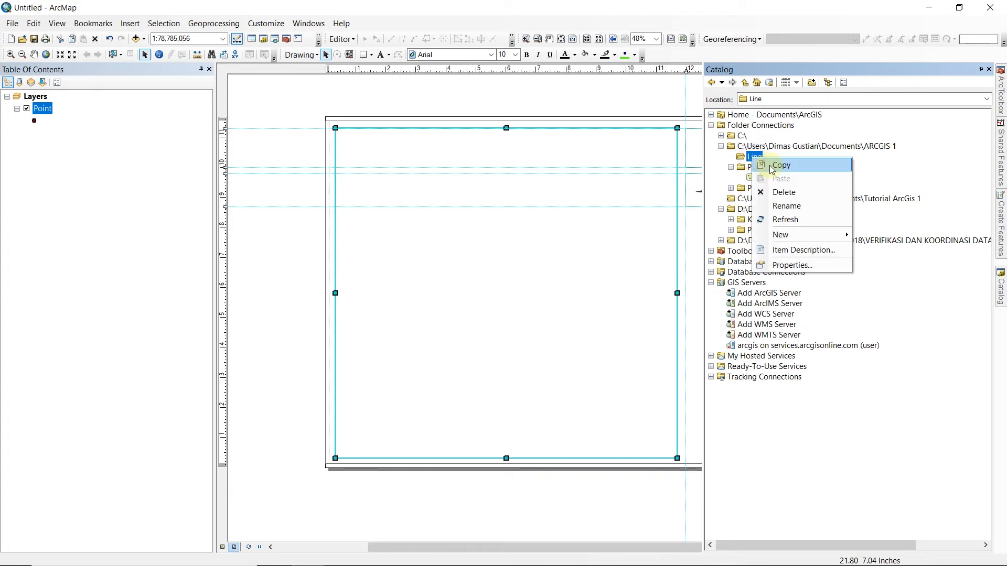
mouse_move(836, 234)
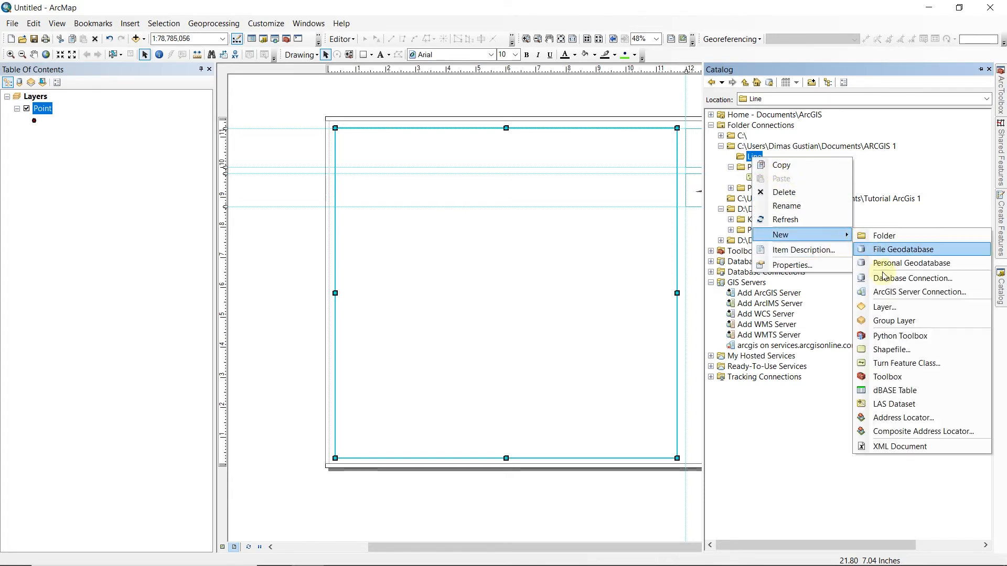
left_click(891, 349)
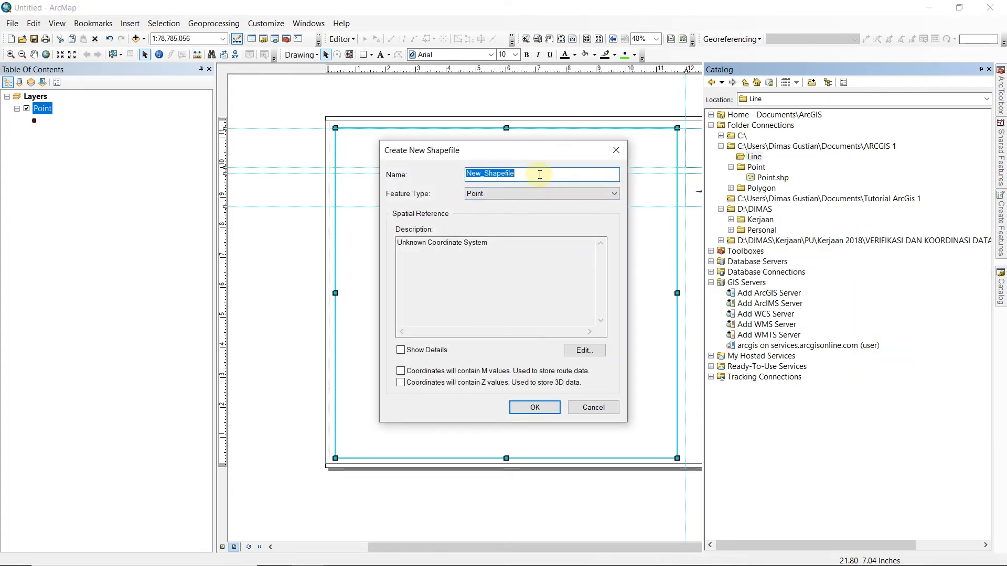
type("Line")
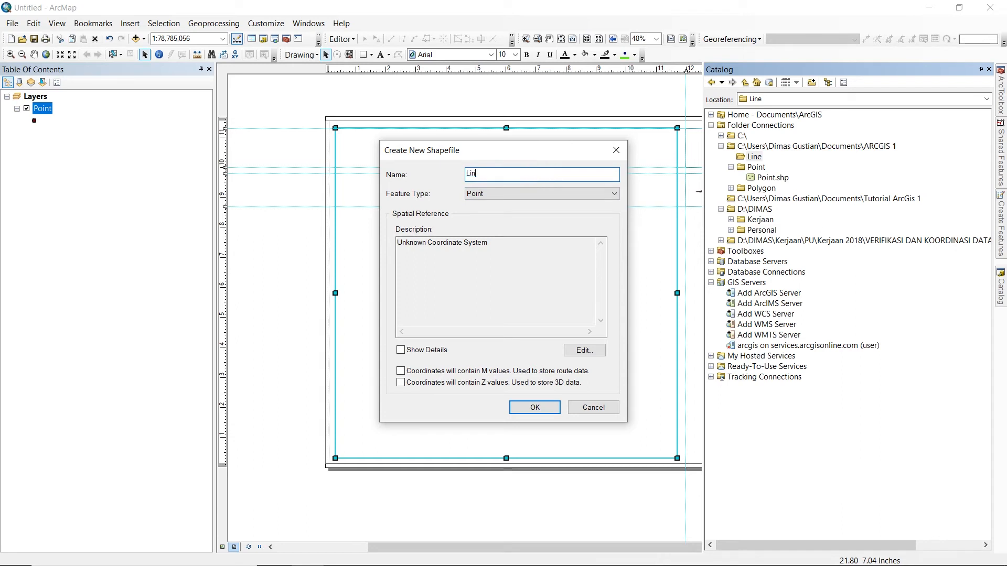
left_click(522, 192)
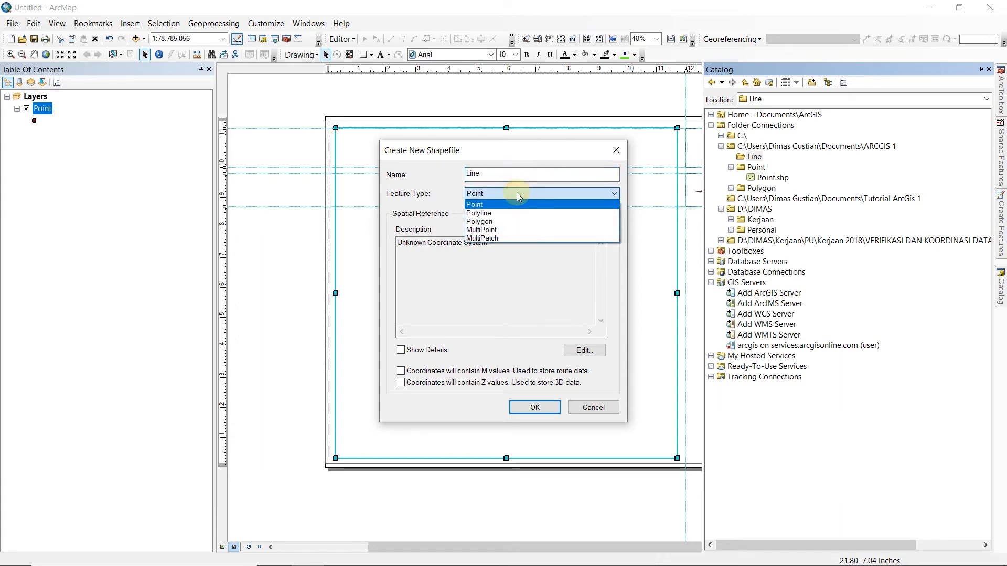
left_click(484, 214)
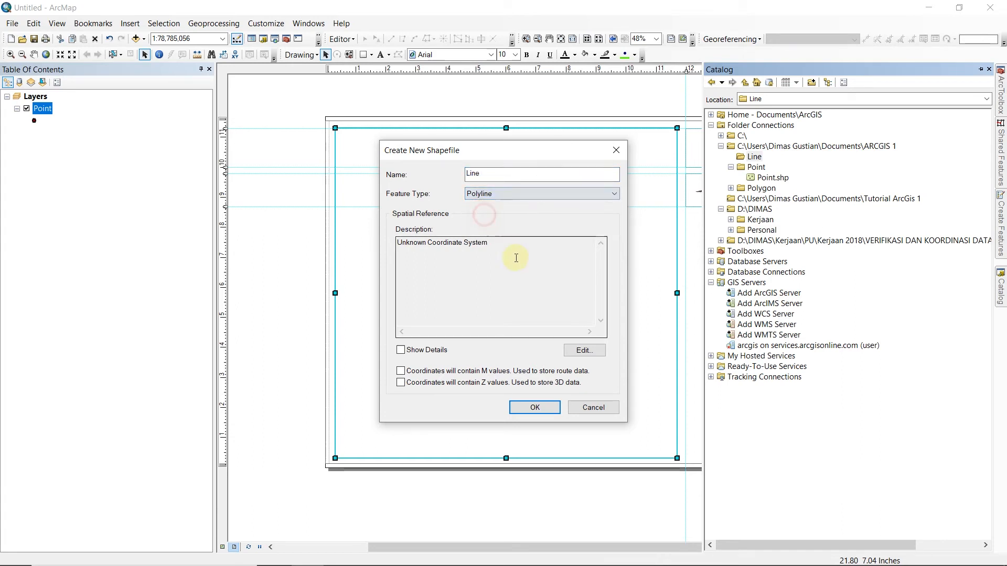
Step: Assign WGS 1984 UTM Zone 48S to the Line shapefile and create it
left_click(582, 351)
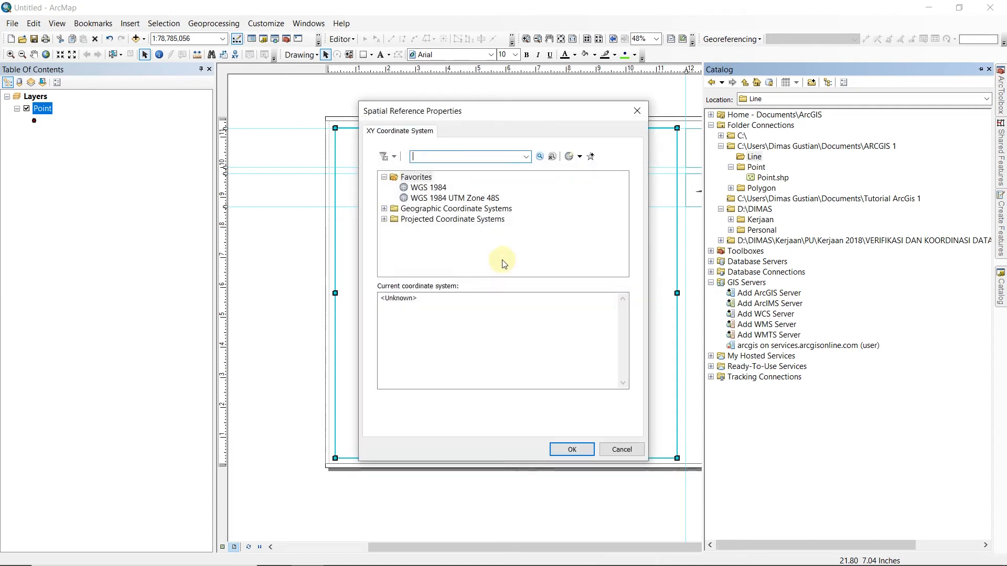
left_click(457, 197)
left_click(581, 450)
left_click(535, 407)
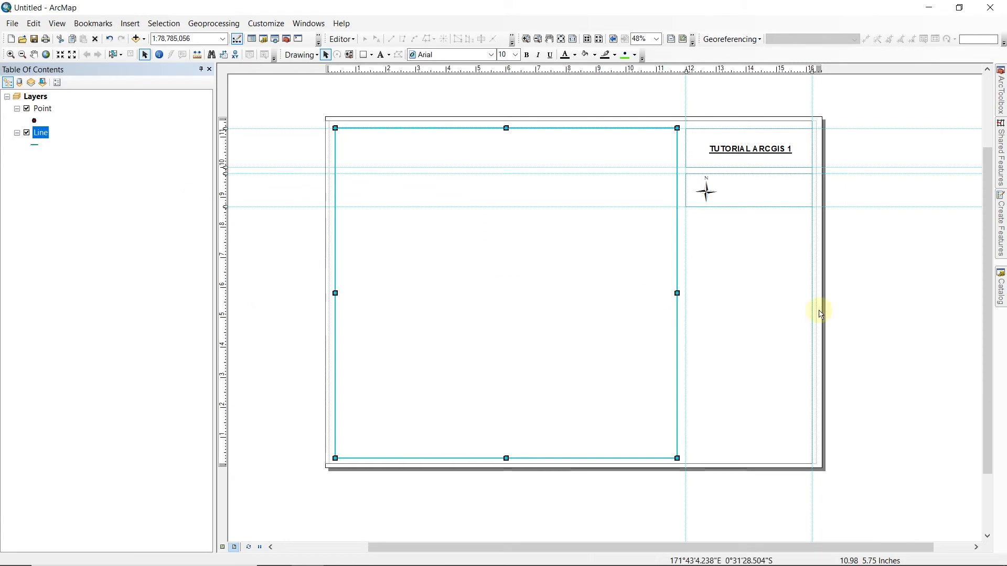
Step: Start a new shapefile in the Polygon folder, named Polygon with feature type Polygon
mouse_move(1000, 286)
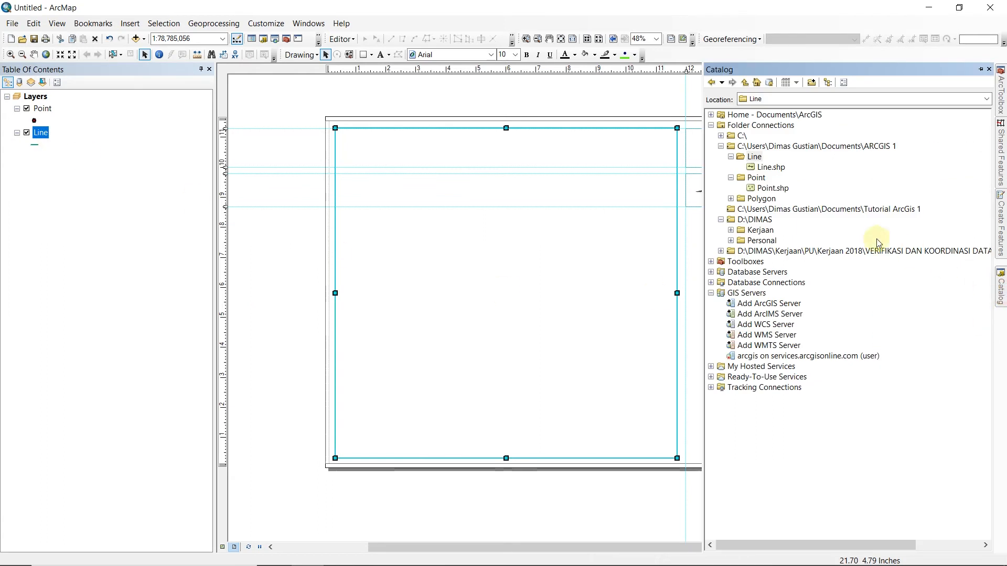
right_click(765, 199)
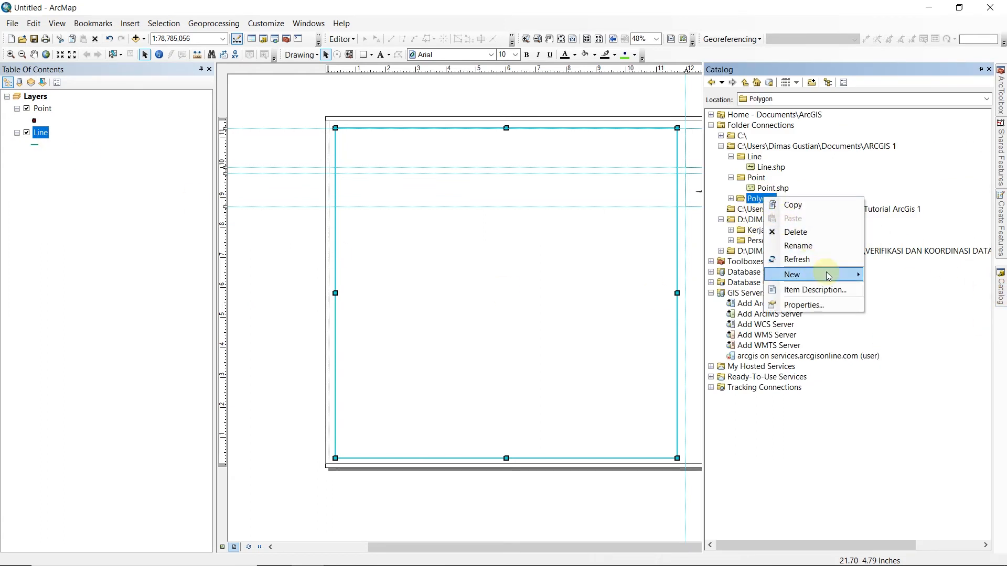
mouse_move(826, 274)
left_click(917, 389)
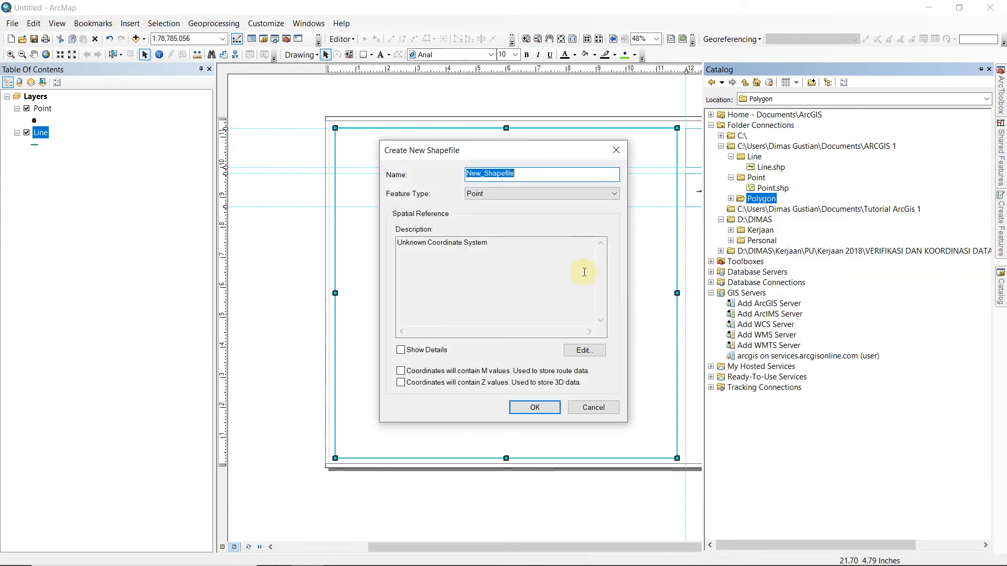
type("Pol")
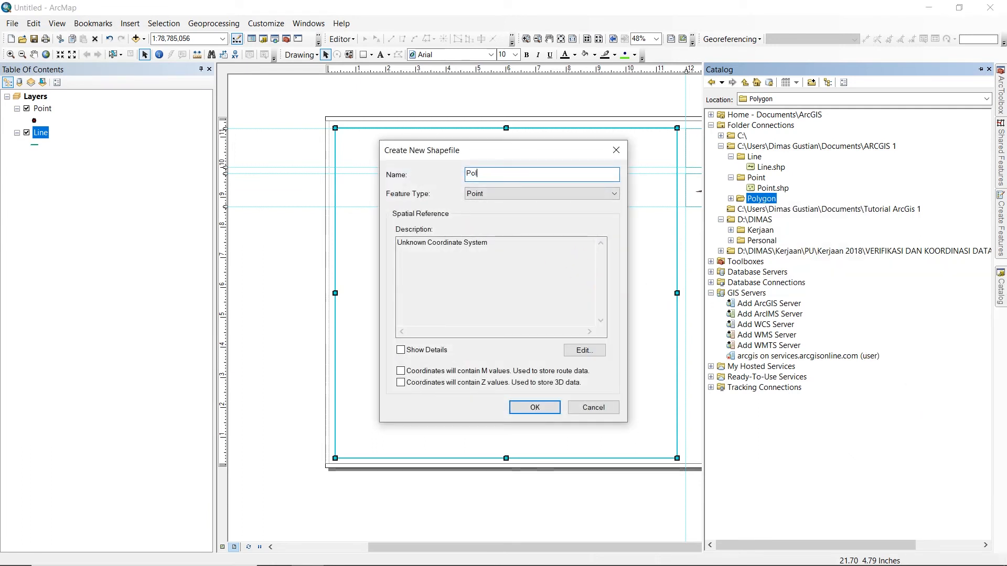
type("ygob")
key("BackSpace")
type("n")
left_click(499, 194)
left_click(493, 221)
Step: Assign WGS 1984 UTM Zone 48S to the Polygon shapefile and reselect Polygon as its feature type
left_click(582, 351)
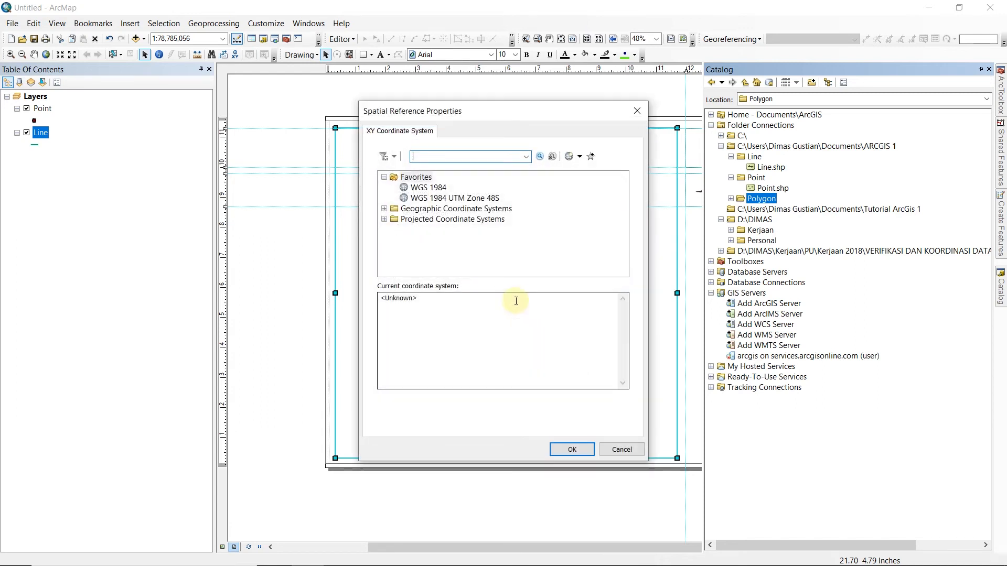
left_click(461, 198)
left_click(573, 445)
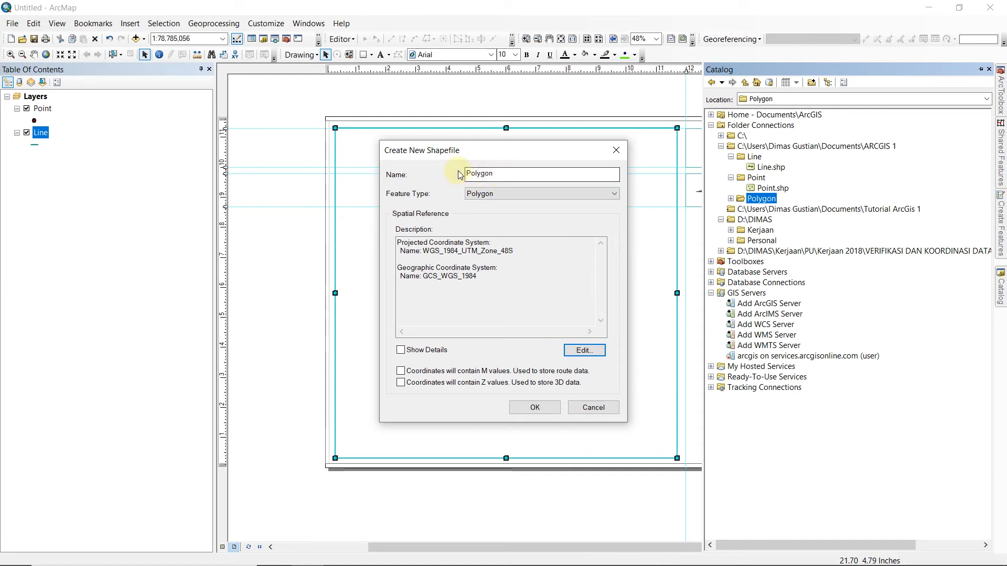
left_click(483, 198)
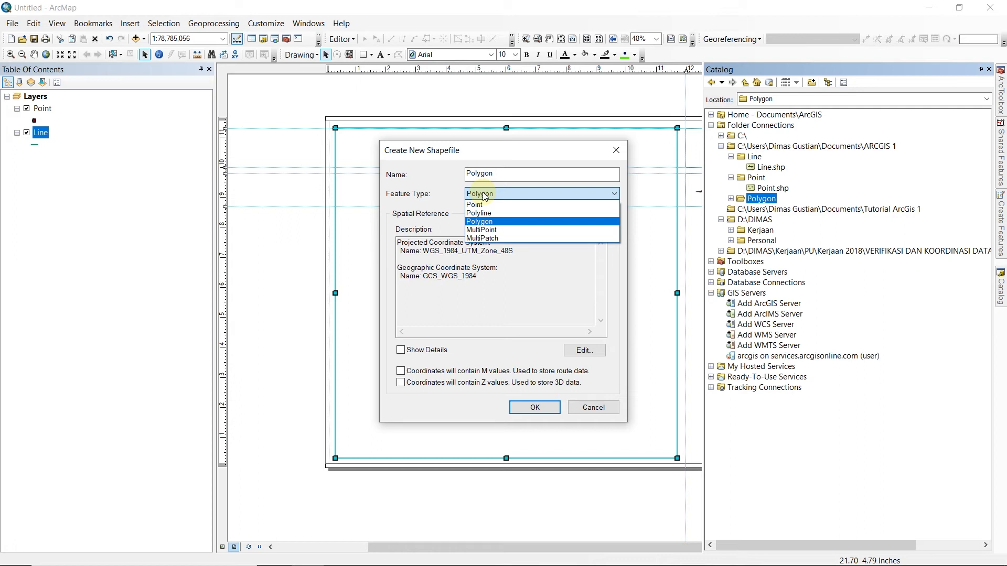
left_click(488, 222)
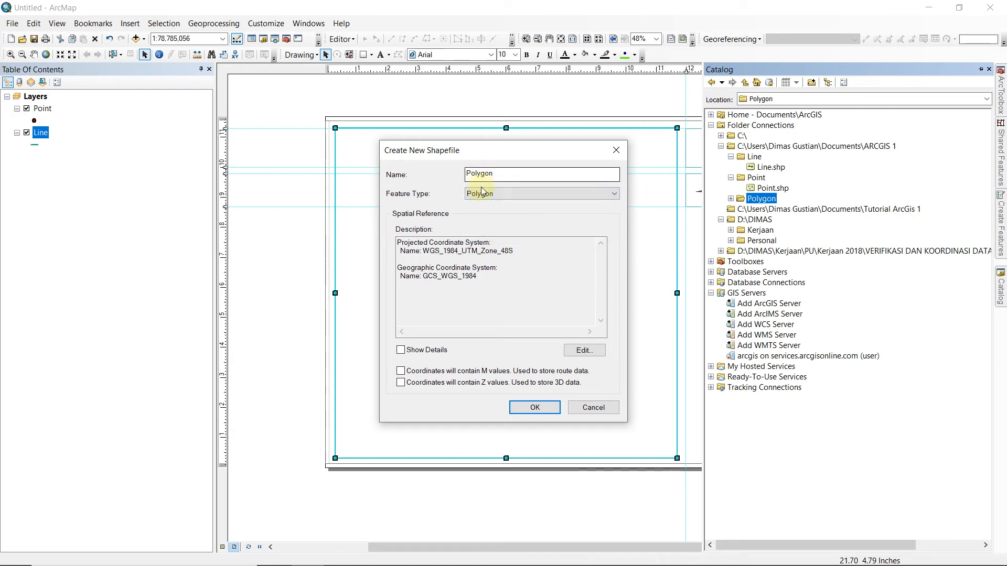
Step: Create the Polygon shapefile with the chosen settings and start an edit session on the Polygon layer
left_click(524, 408)
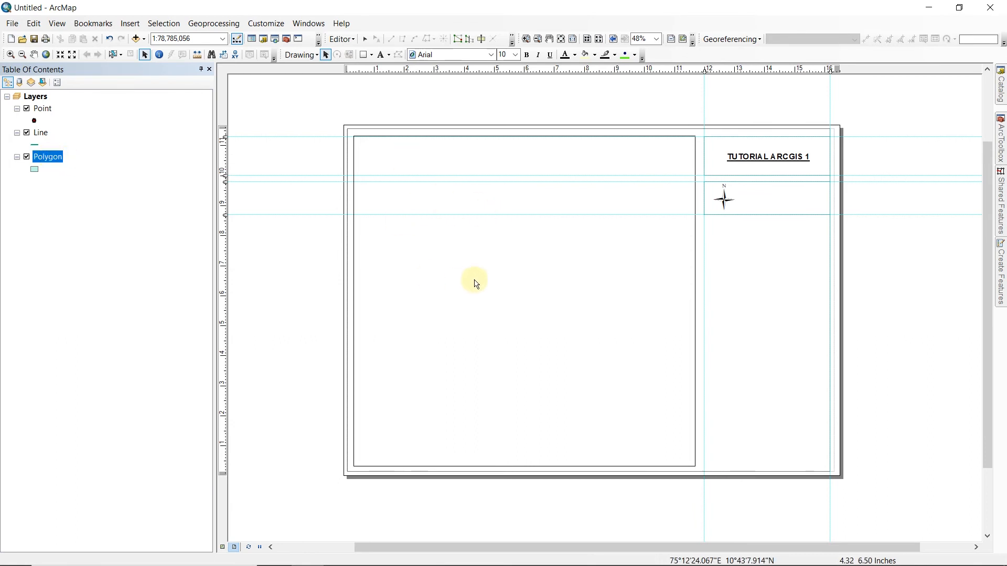
left_click(352, 39)
left_click(350, 39)
left_click(350, 39)
left_click(365, 50)
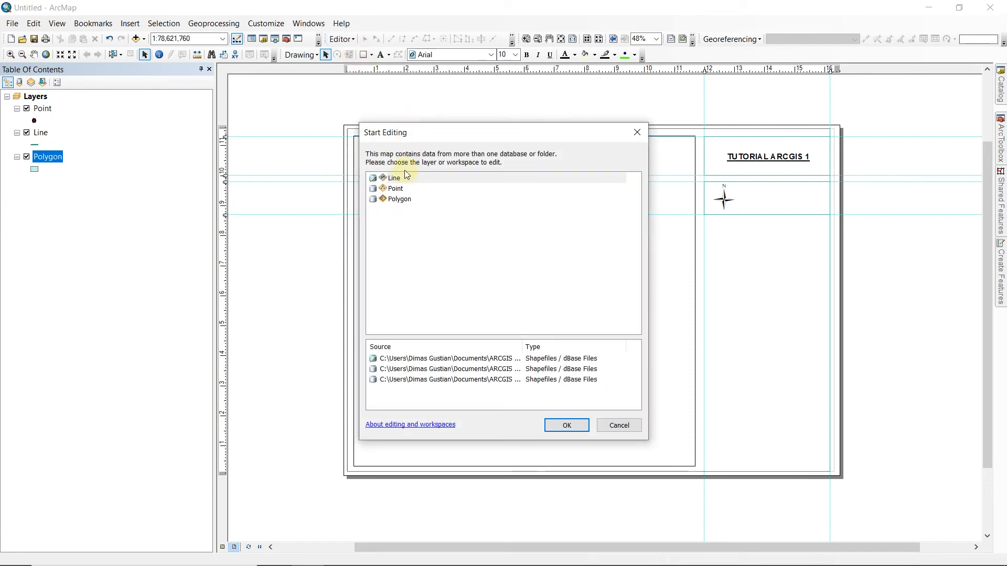
left_click(399, 201)
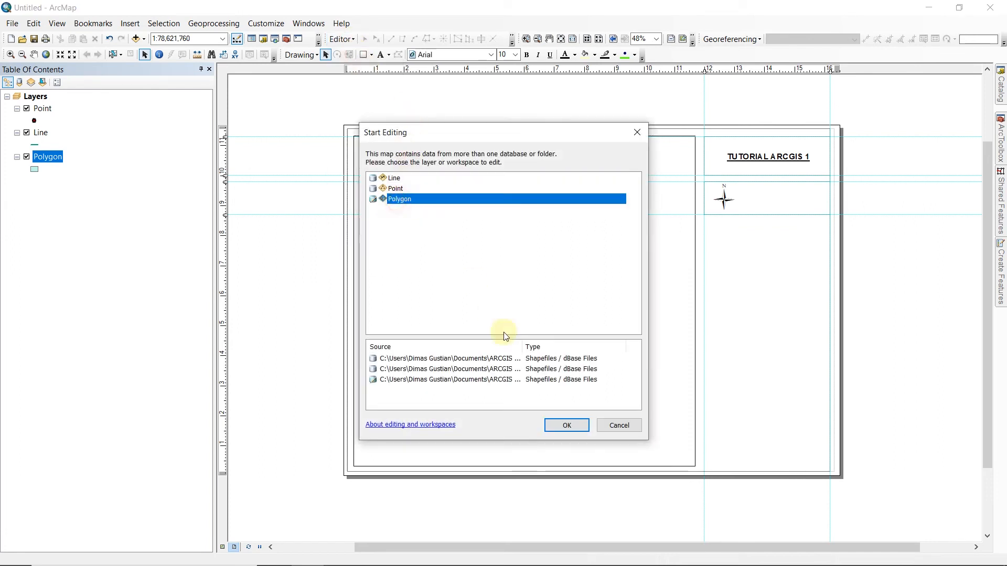
left_click(558, 429)
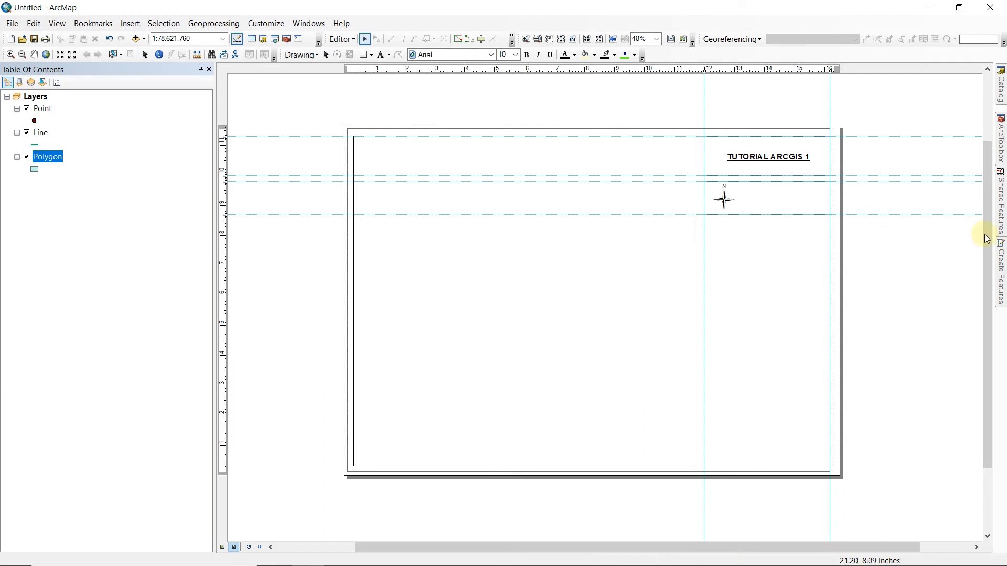
Step: Draw a rectangular Polygon feature about 10 by 9.6 page inches inside the main map frame with the Rectangle construction tool
left_click(1002, 266)
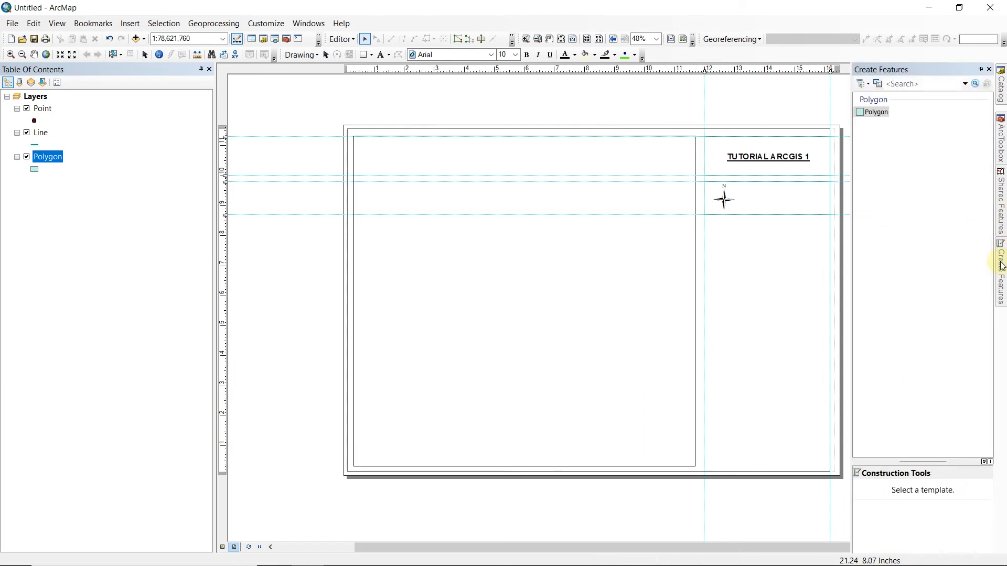
left_click(876, 112)
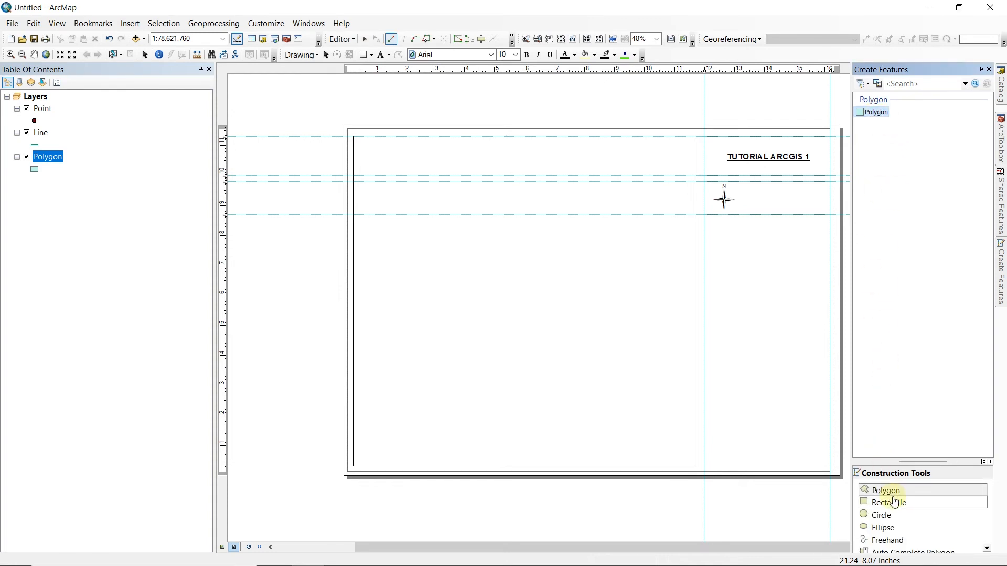
scroll(895, 503, "down", 1)
scroll(893, 503, "up", 1)
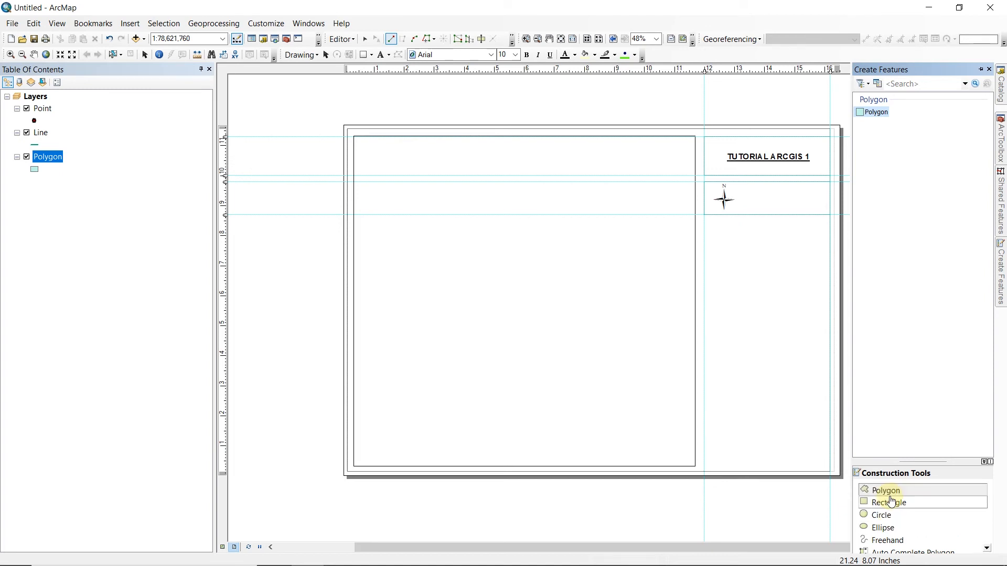
scroll(893, 503, "down", 1)
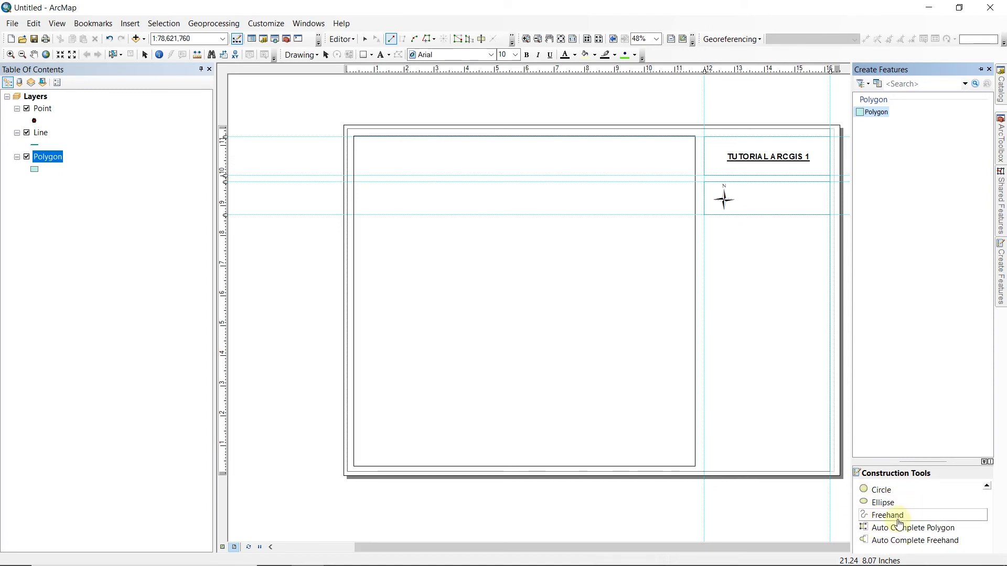
scroll(895, 522, "up", 1)
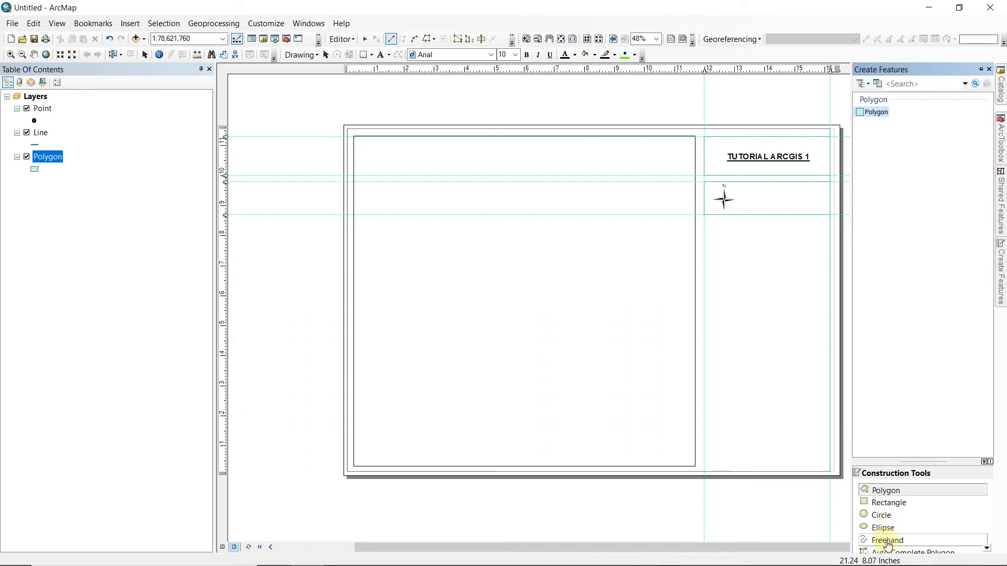
left_click(887, 503)
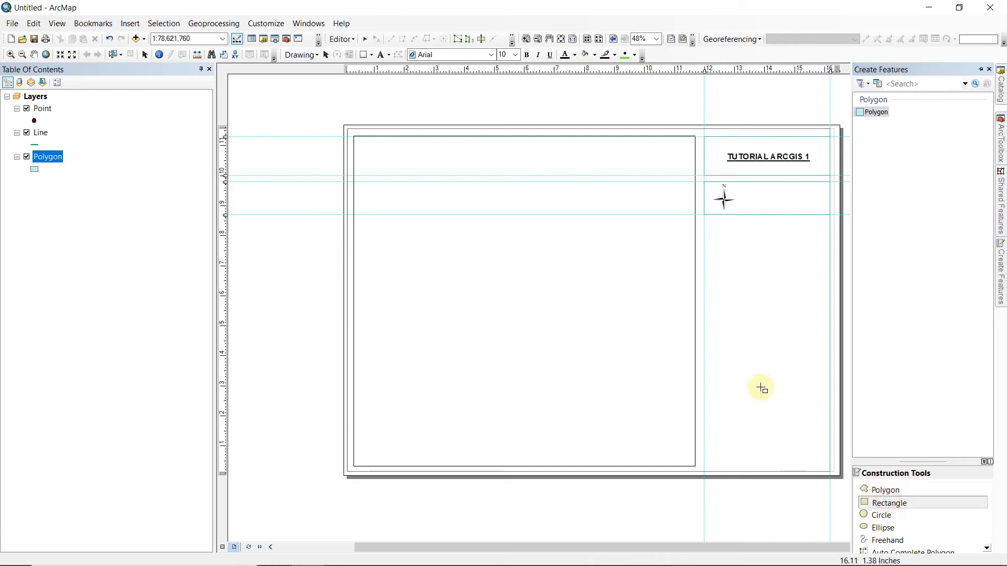
left_click(375, 156)
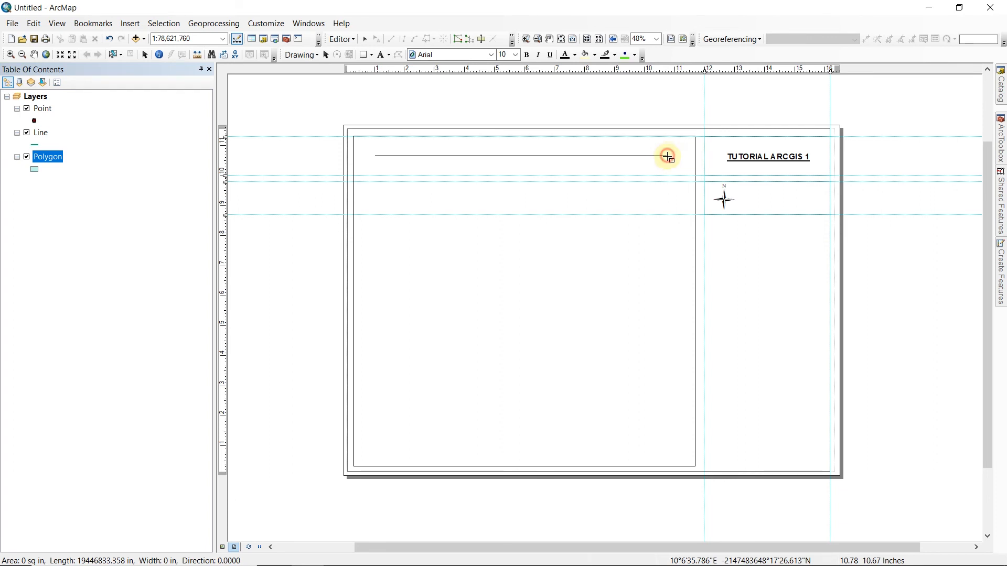
left_click(676, 156)
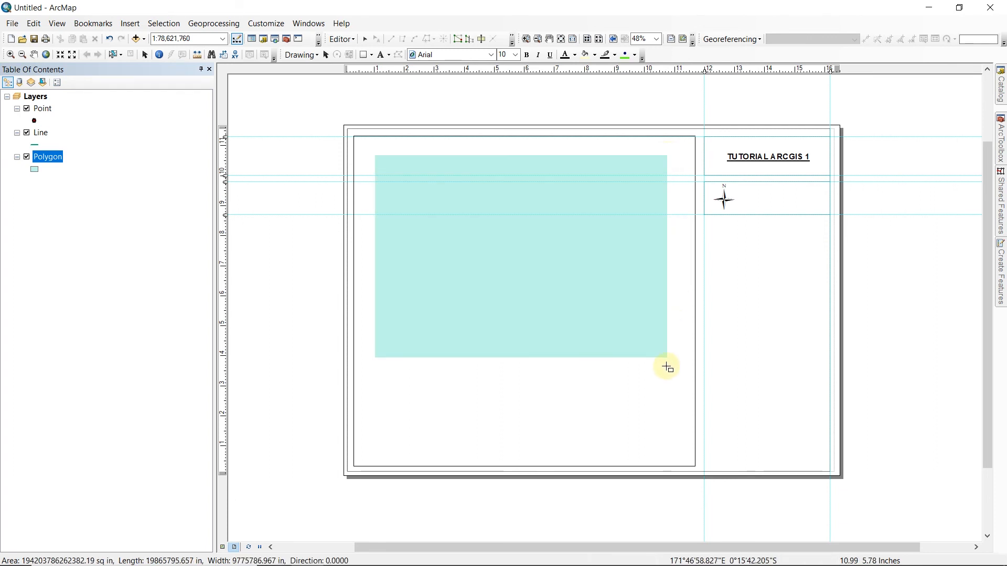
left_click(676, 443)
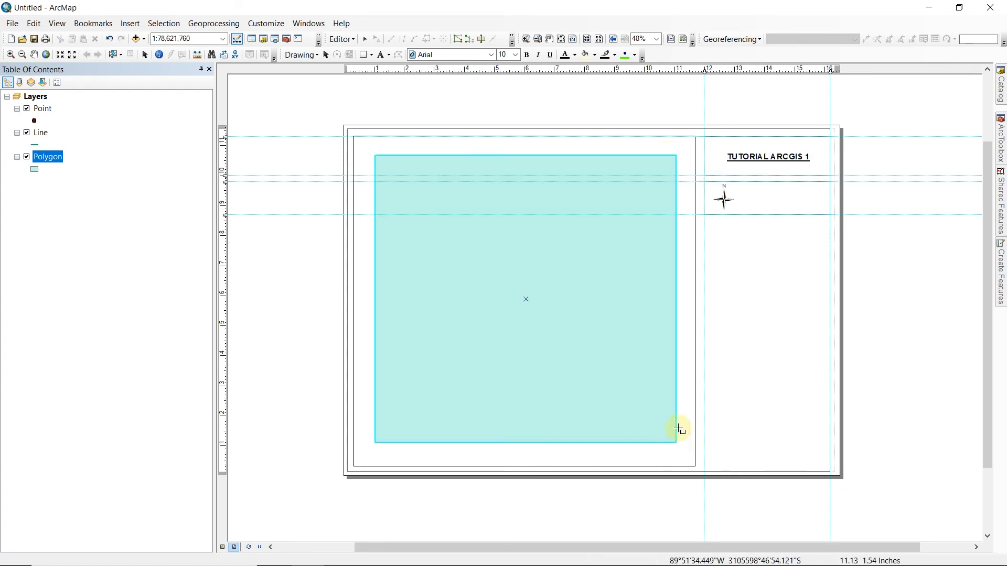
Step: Stop editing the Polygon layer and save the edits
left_click(344, 39)
left_click(360, 66)
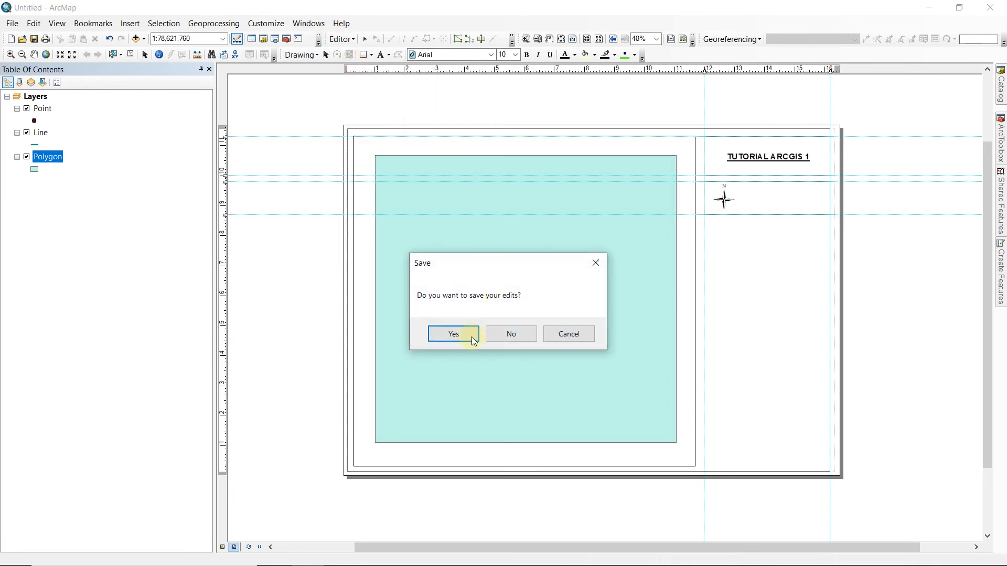
left_click(455, 334)
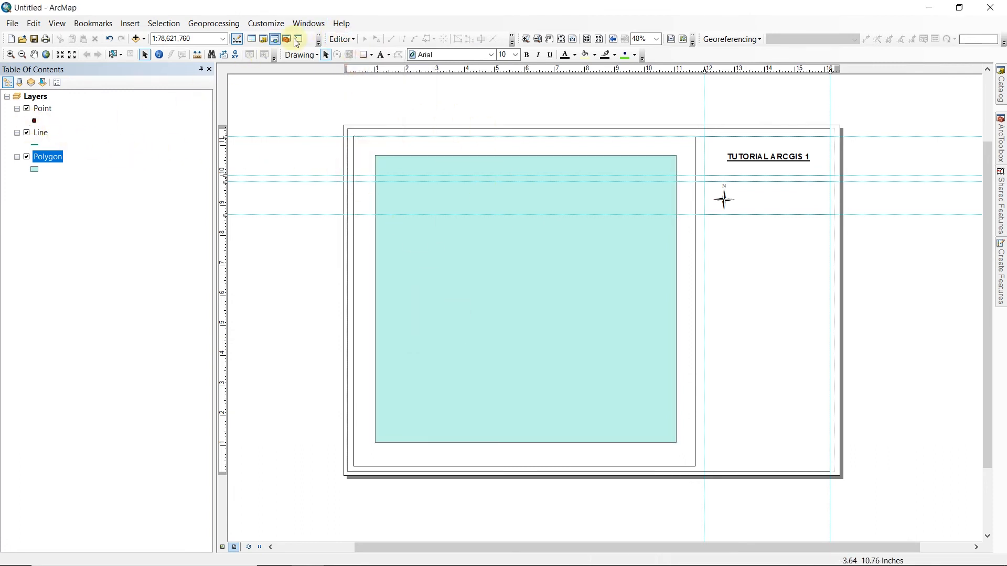
Step: Start an edit session on the Line layer
left_click(356, 43)
left_click(361, 53)
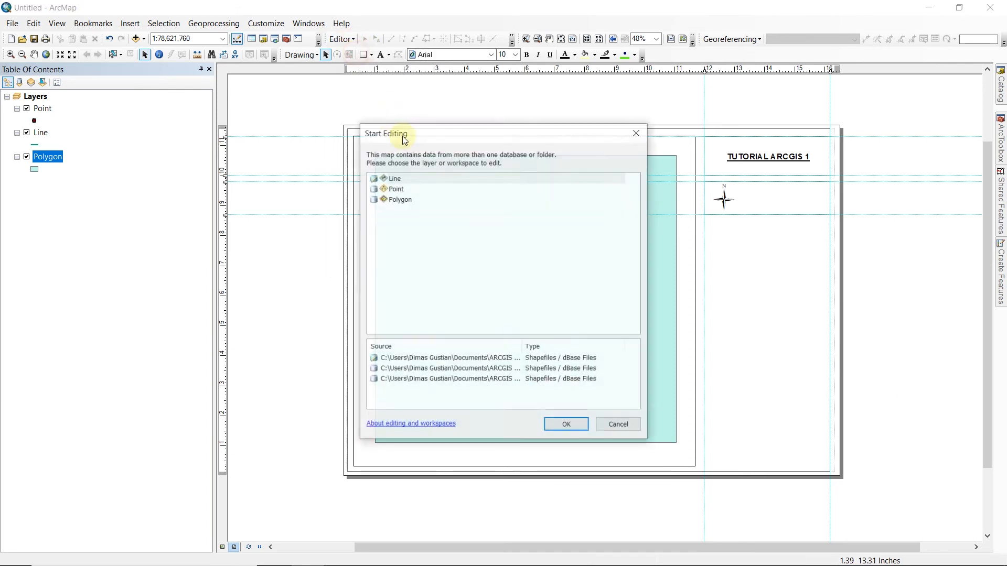
left_click(394, 178)
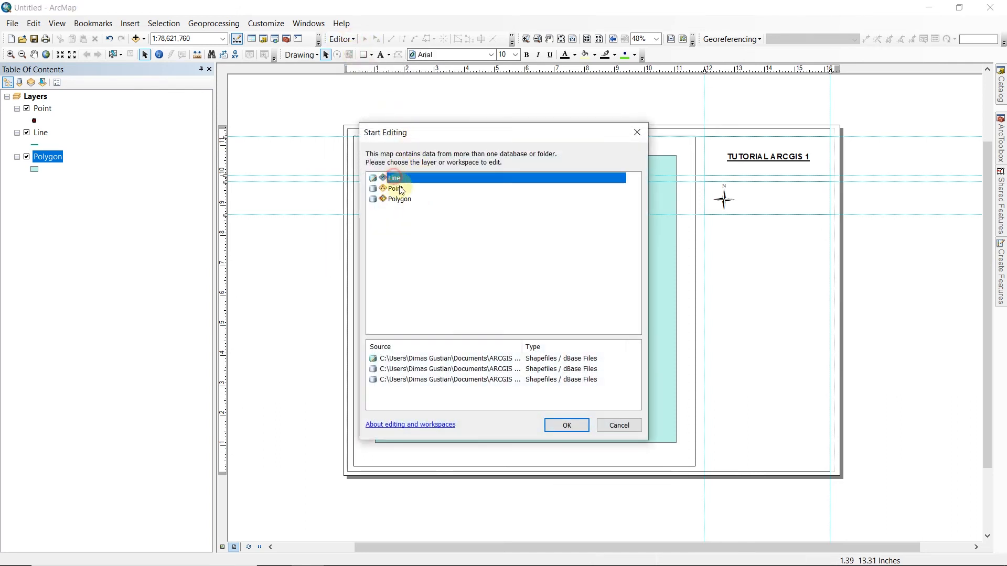
left_click(566, 426)
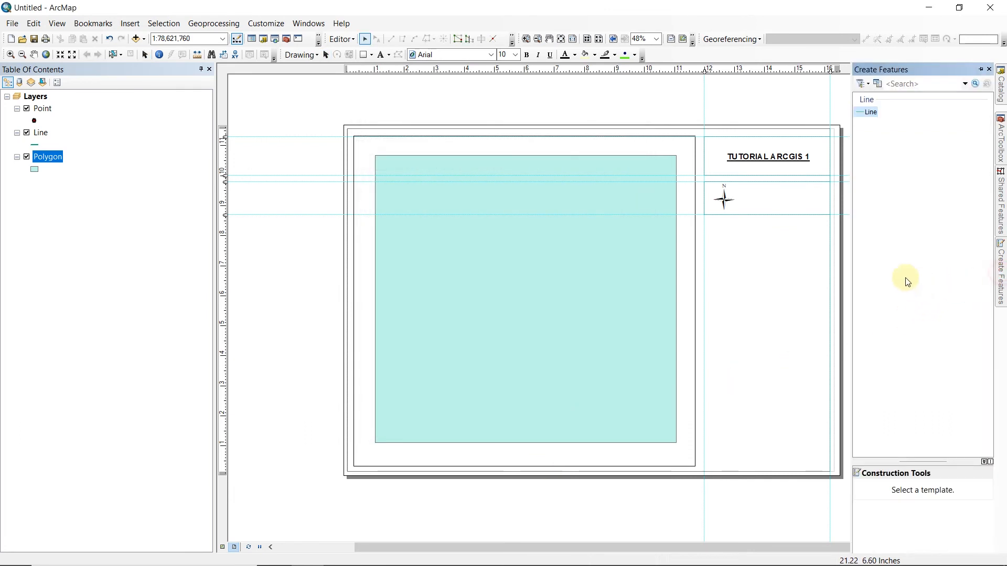
Step: Draw an open ten-vertex Line feature looping clockwise inside the rectangle, ending just short of its start point
left_click(870, 112)
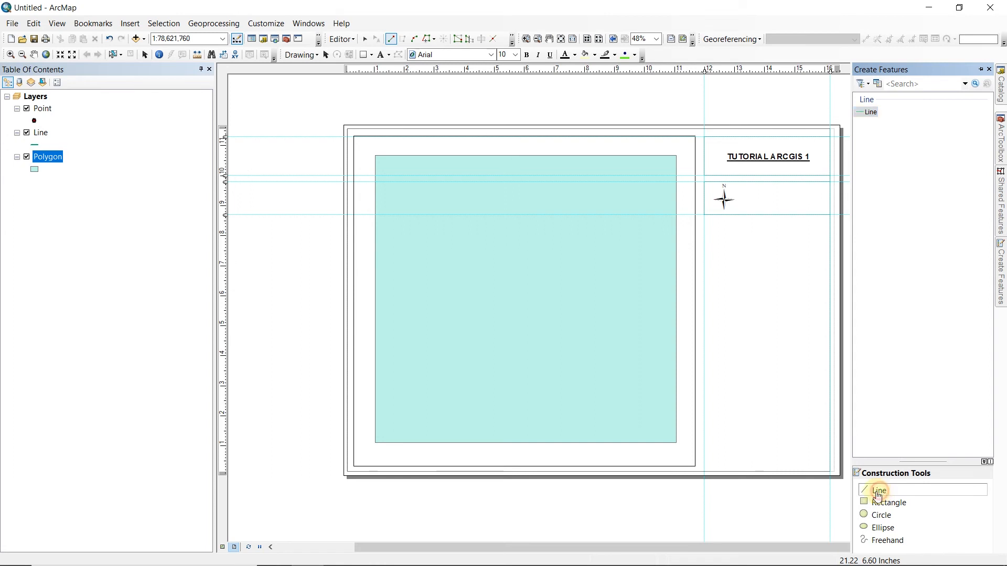
left_click(880, 494)
left_click(401, 175)
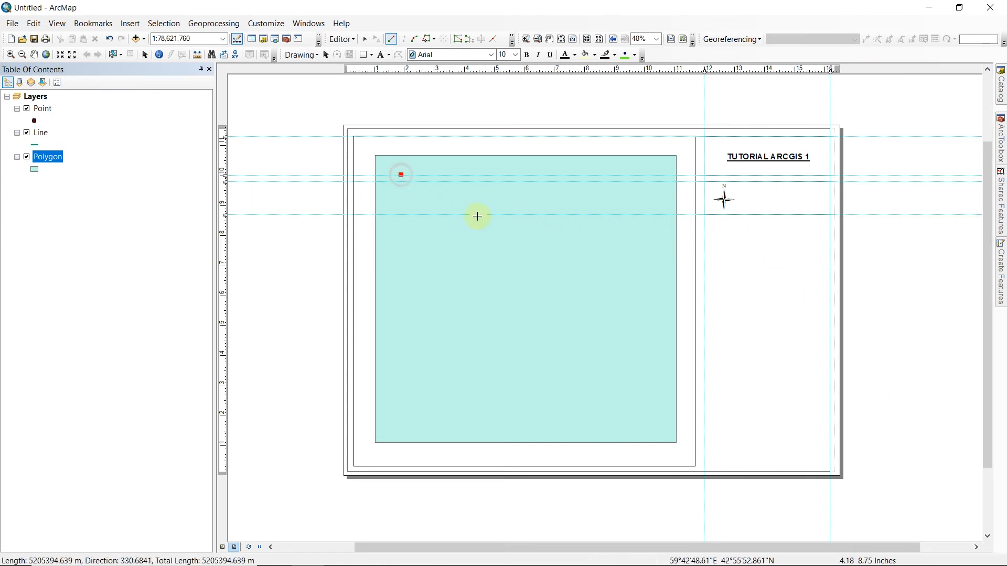
left_click(526, 191)
left_click(609, 260)
left_click(651, 349)
left_click(630, 401)
left_click(550, 400)
left_click(458, 364)
left_click(433, 303)
left_click(408, 223)
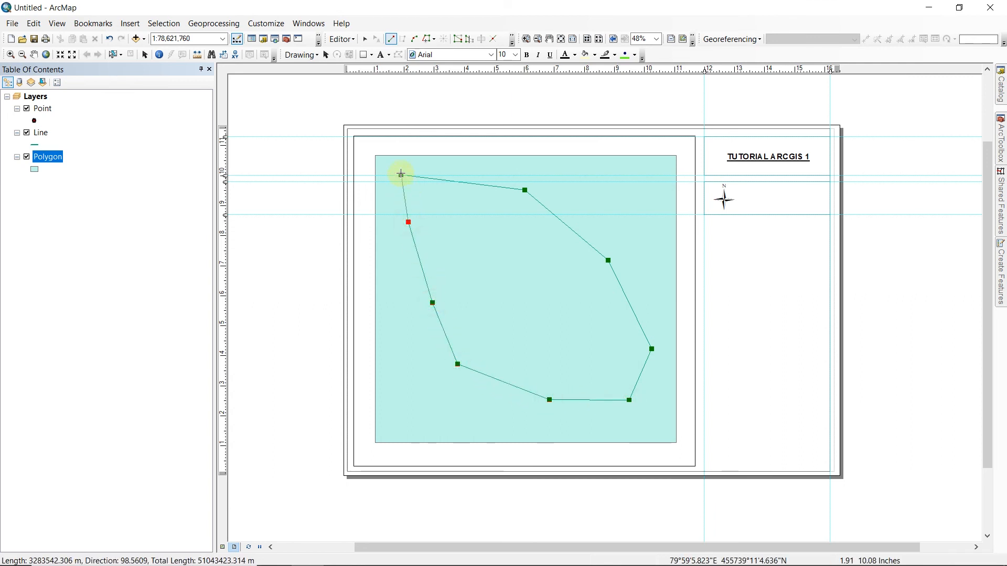
double_click(405, 197)
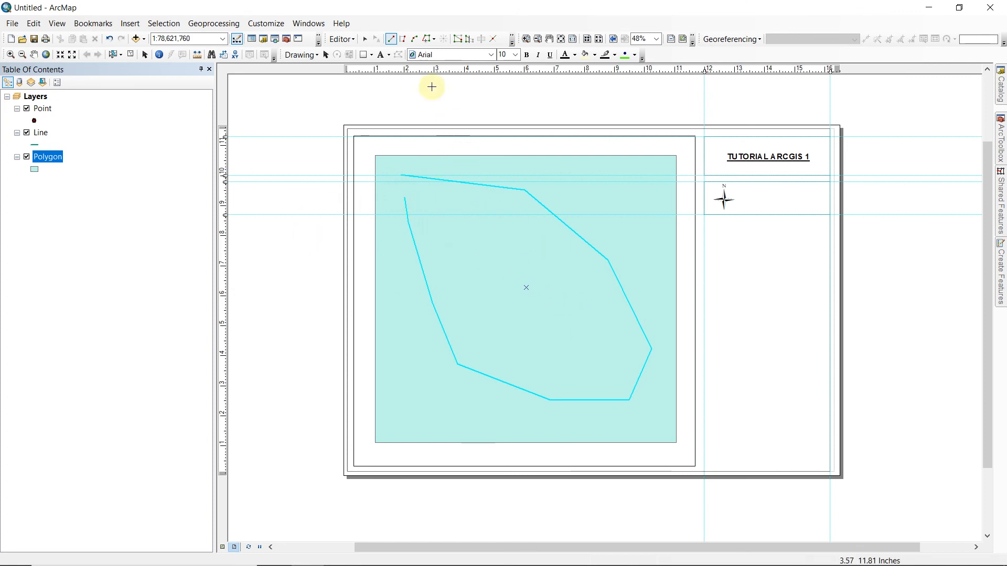
Step: Stop editing the Line layer and save the edits
left_click(342, 39)
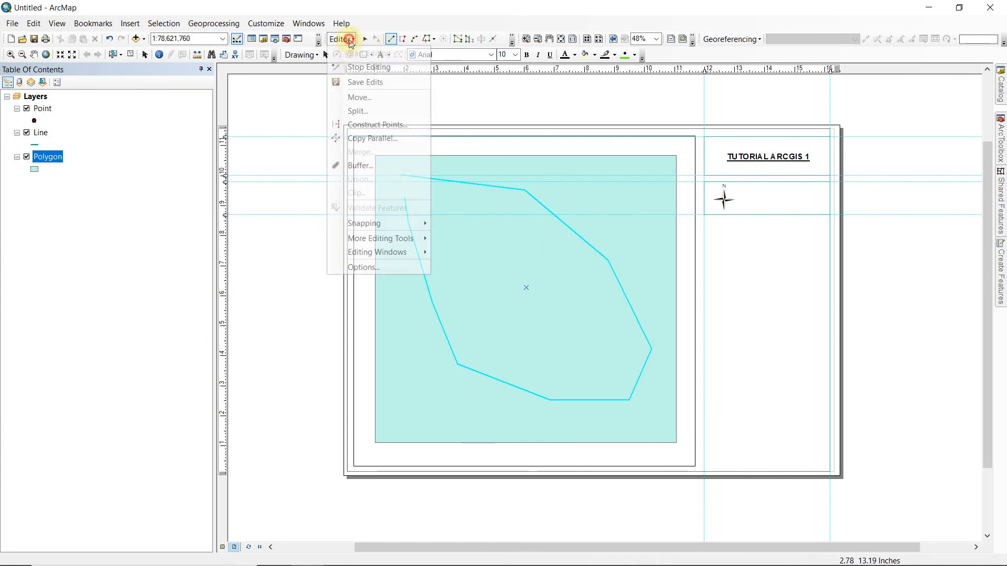
left_click(366, 68)
left_click(454, 331)
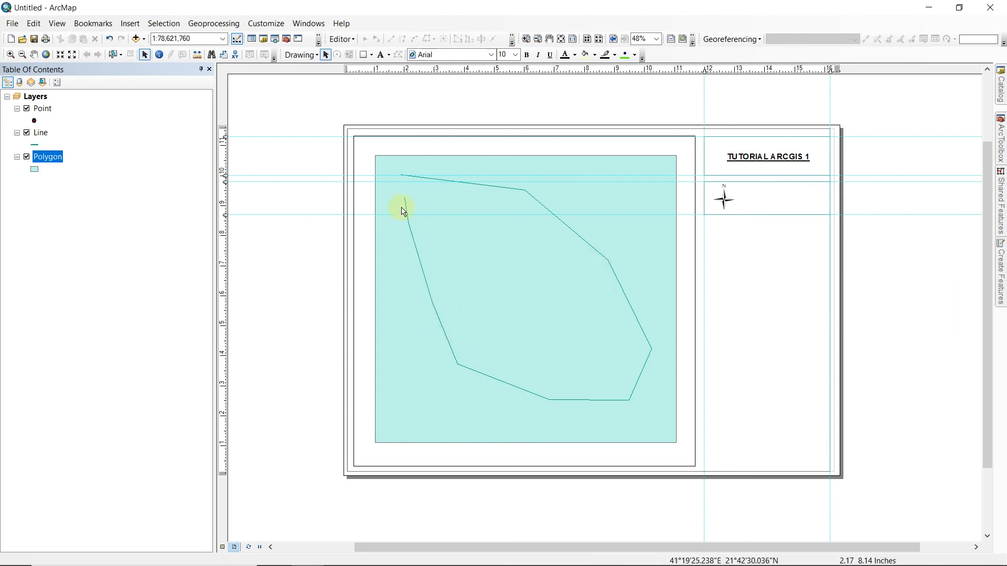
Step: Start an edit session on the Point layer
left_click(348, 42)
left_click(358, 55)
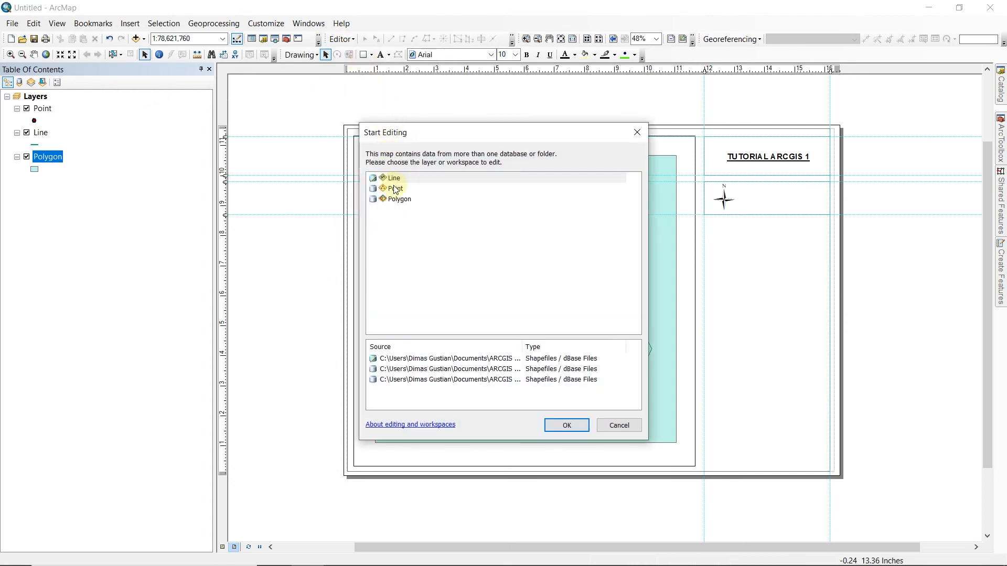
left_click(396, 190)
left_click(582, 427)
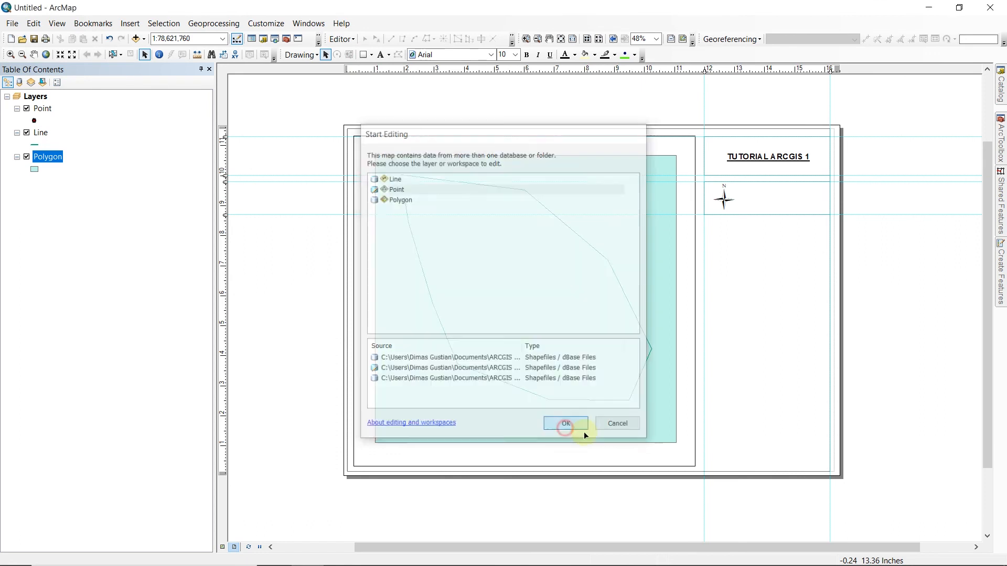
Step: Place eight Point features scattered inside the looping line with the Point construction tool
left_click(1002, 274)
left_click(870, 111)
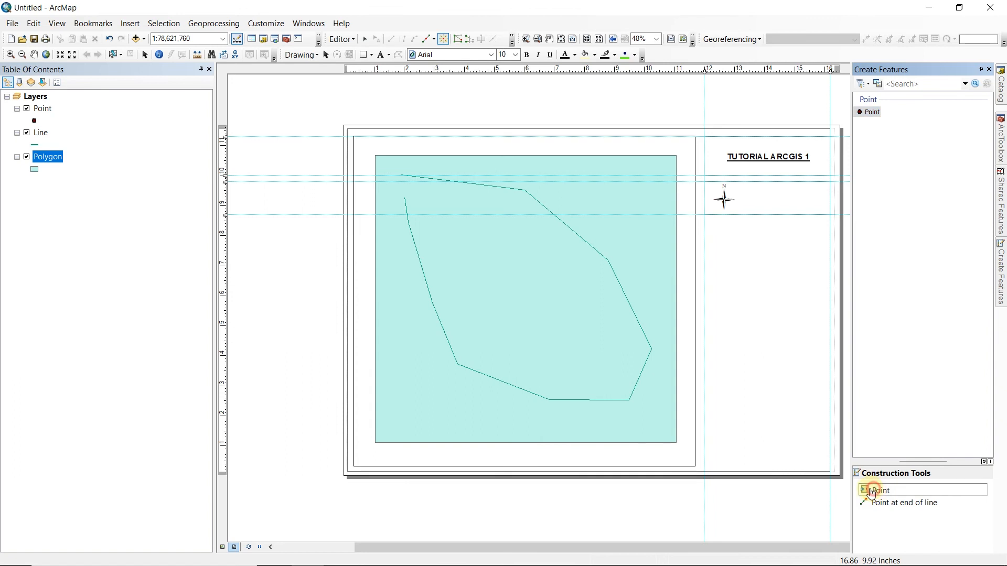
left_click(476, 202)
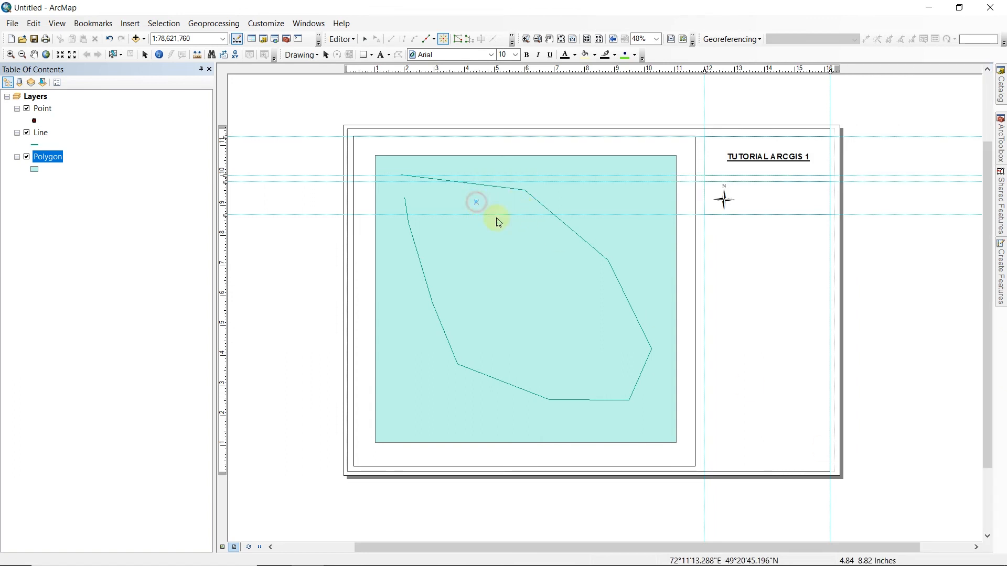
left_click(507, 234)
left_click(557, 287)
left_click(530, 332)
left_click(473, 295)
left_click(452, 235)
left_click(455, 272)
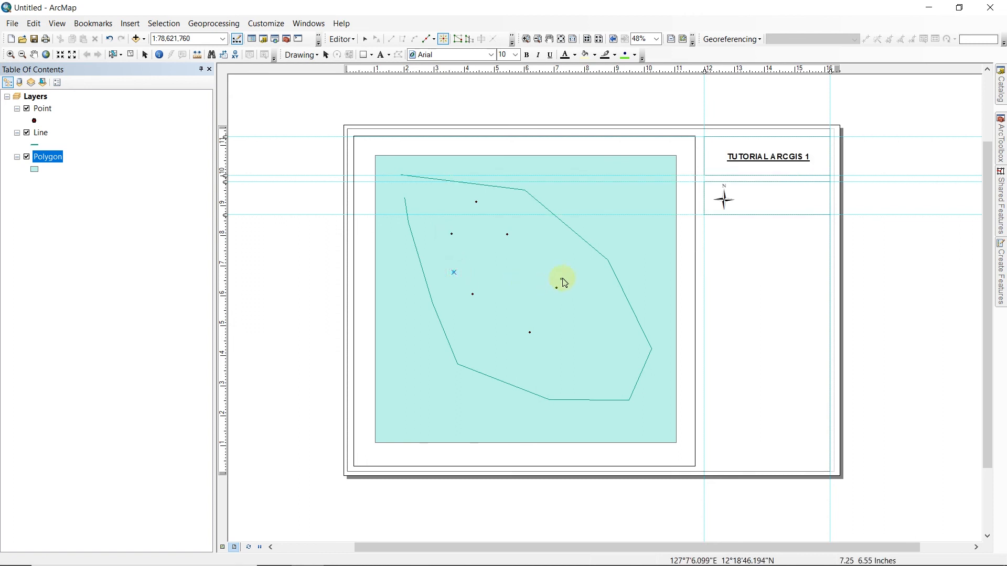
left_click(559, 246)
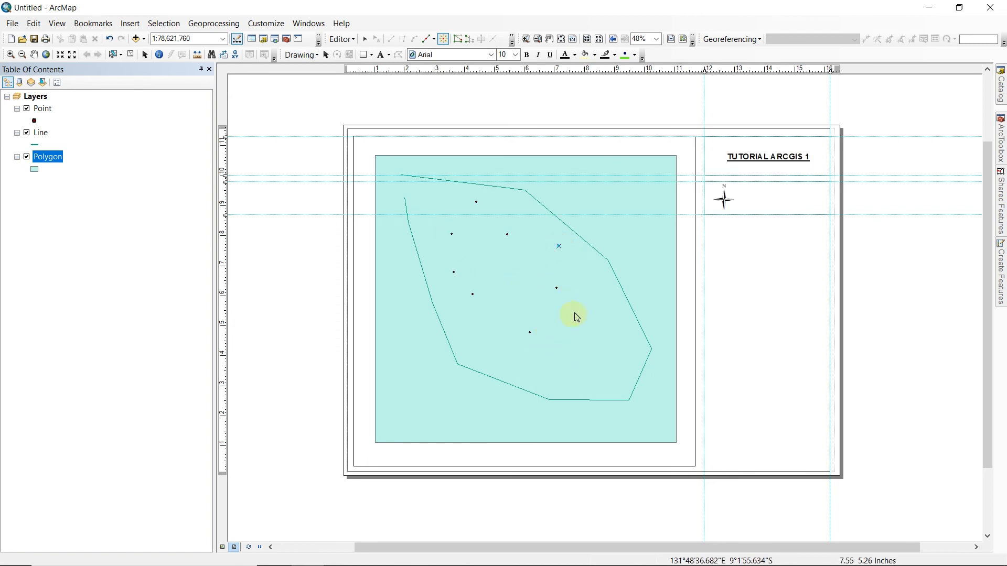
Step: Save the Point layer edits and stop editing
left_click(342, 38)
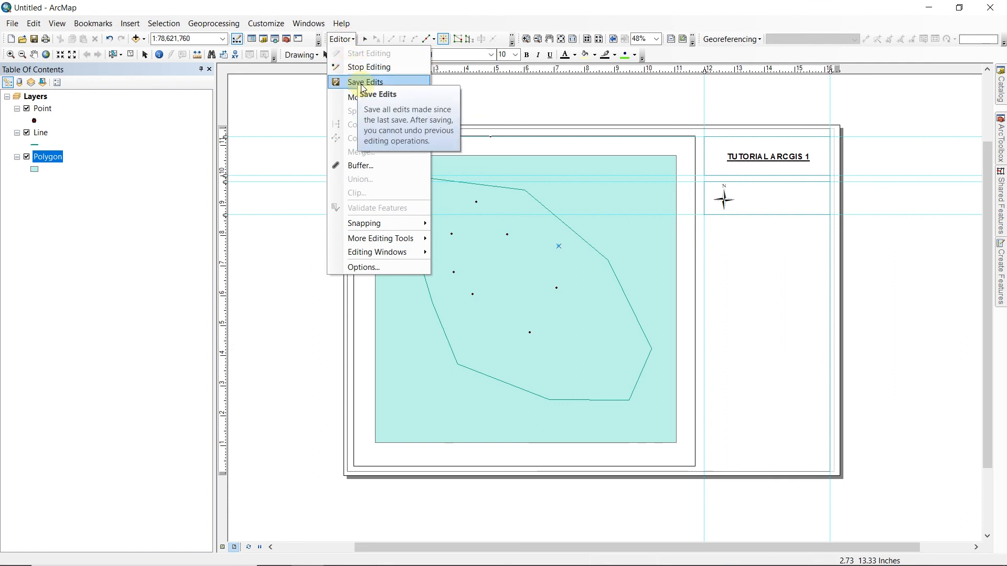
left_click(362, 83)
left_click(342, 39)
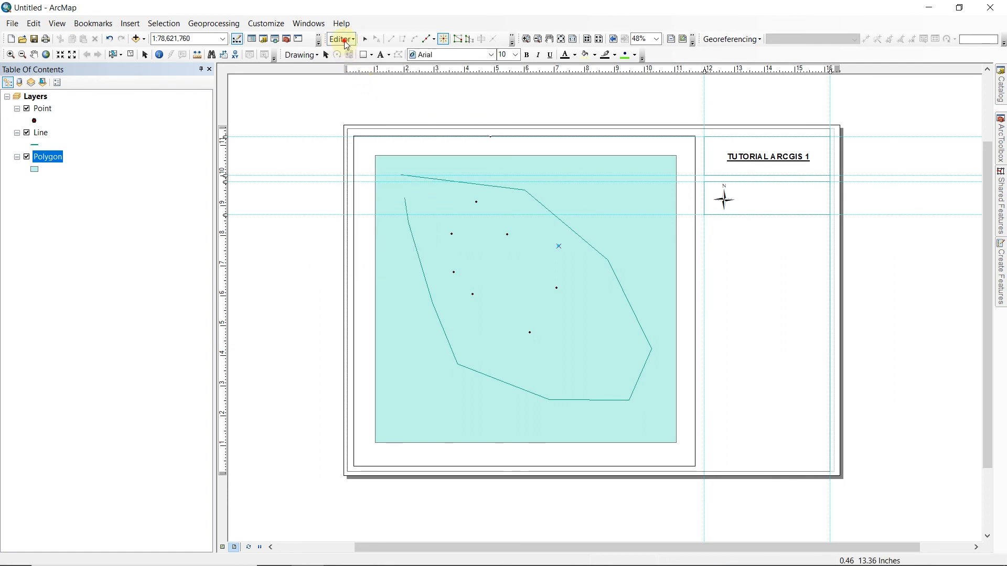
left_click(362, 67)
scroll(585, 278, "up", 3)
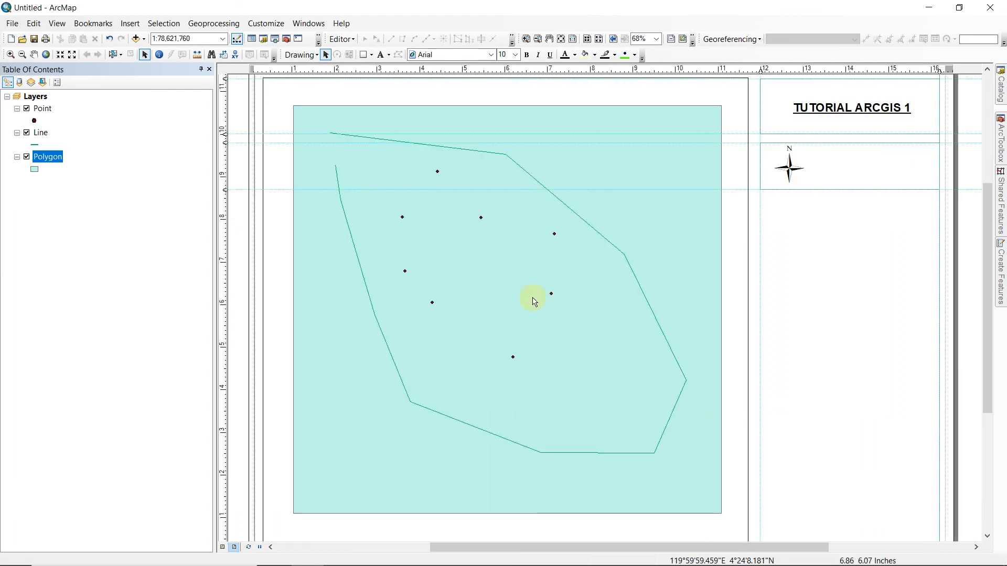
left_click_drag(494, 226, 558, 276)
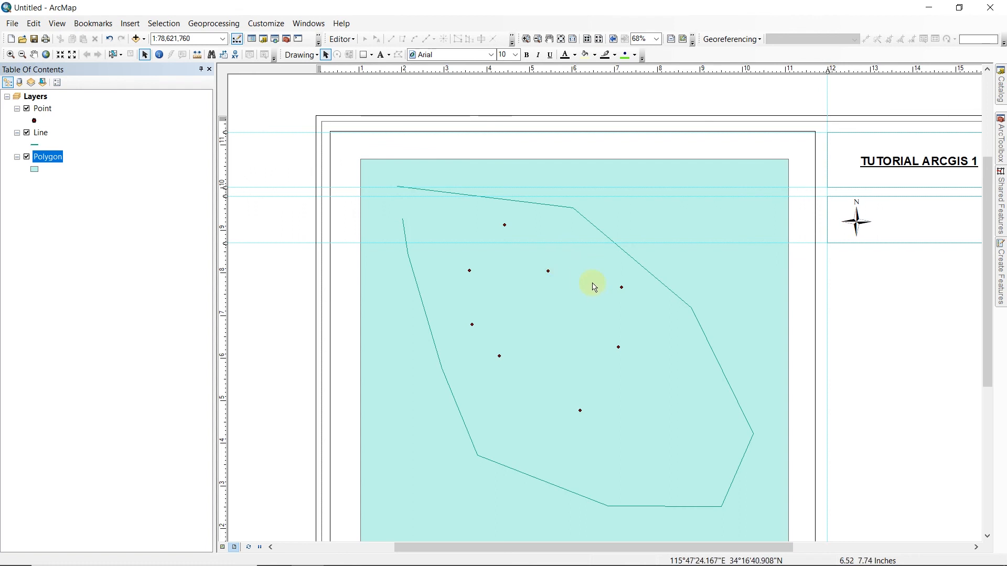
scroll(575, 269, "down", 1)
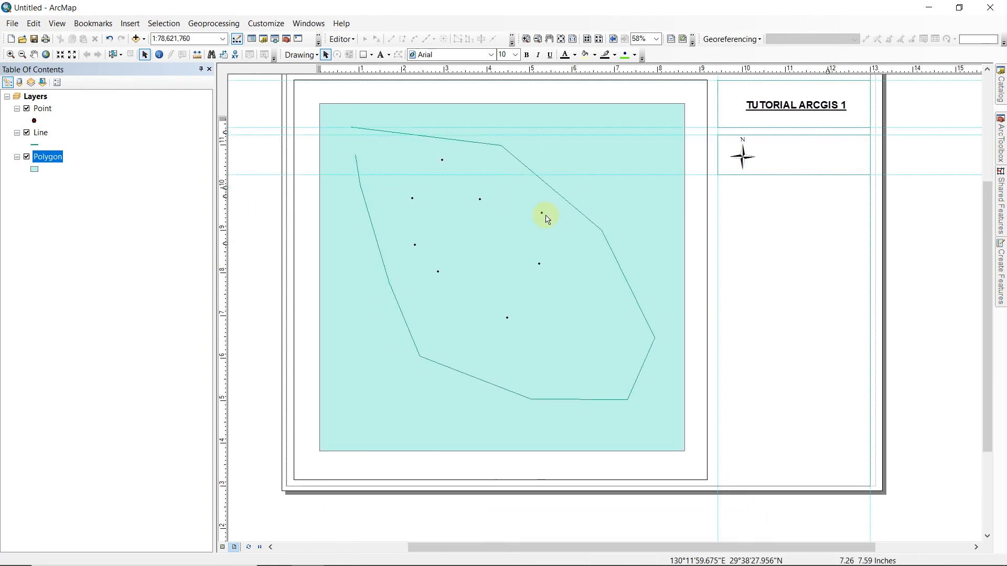
Step: Open the Point layer's attribute table and move its window down to uncover the upper part of the map
right_click(44, 109)
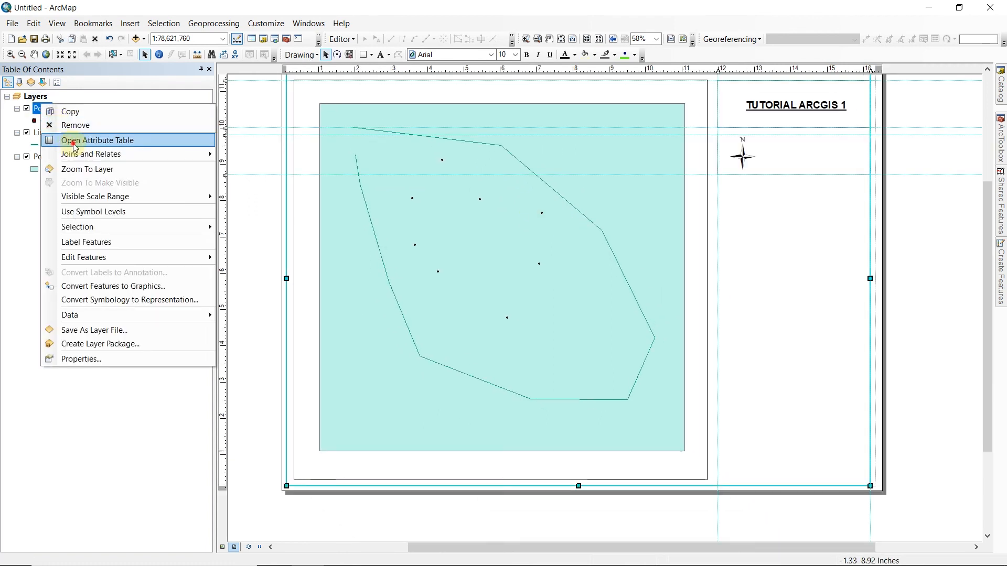
left_click(74, 141)
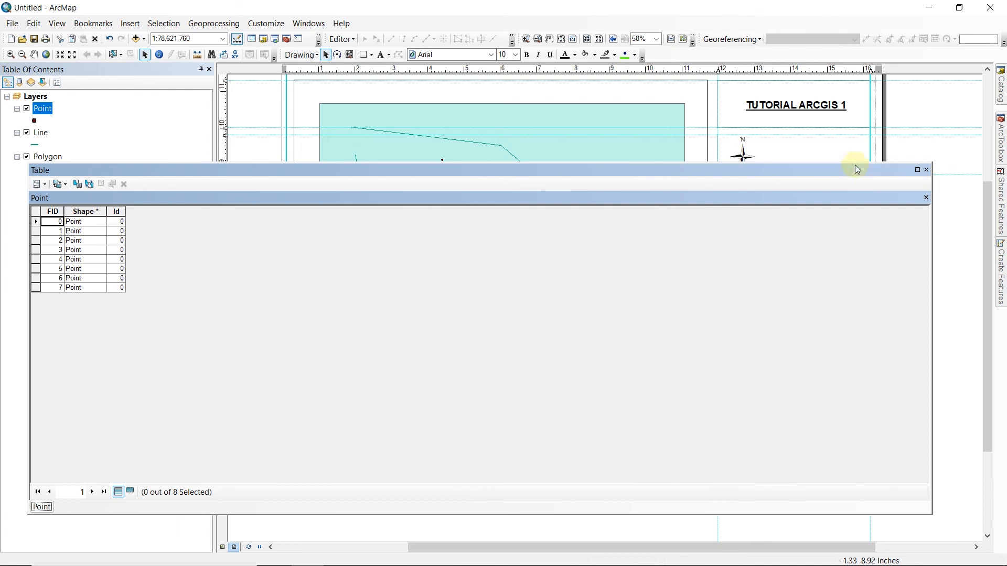
left_click_drag(852, 171, 882, 216)
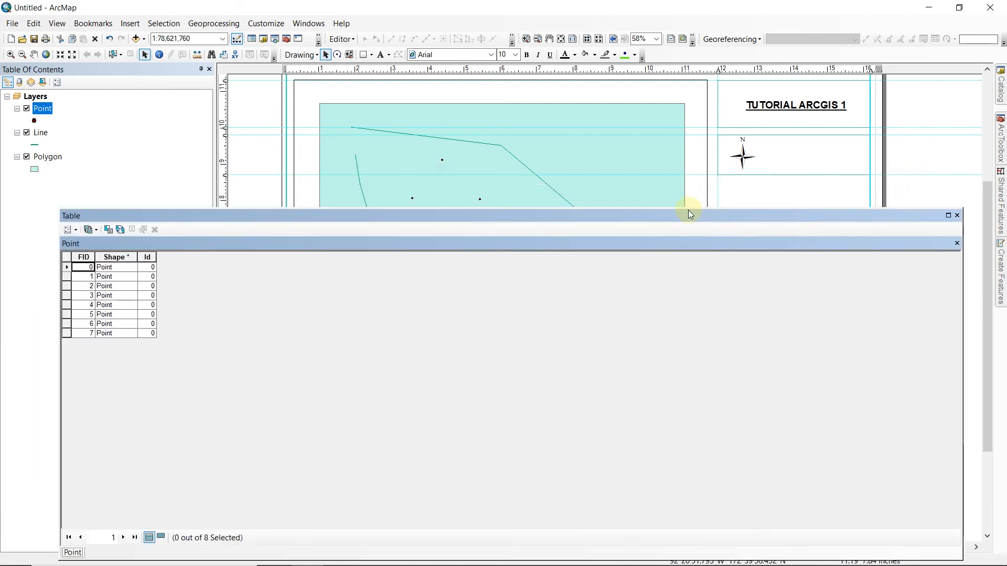
left_click_drag(690, 208, 607, 307)
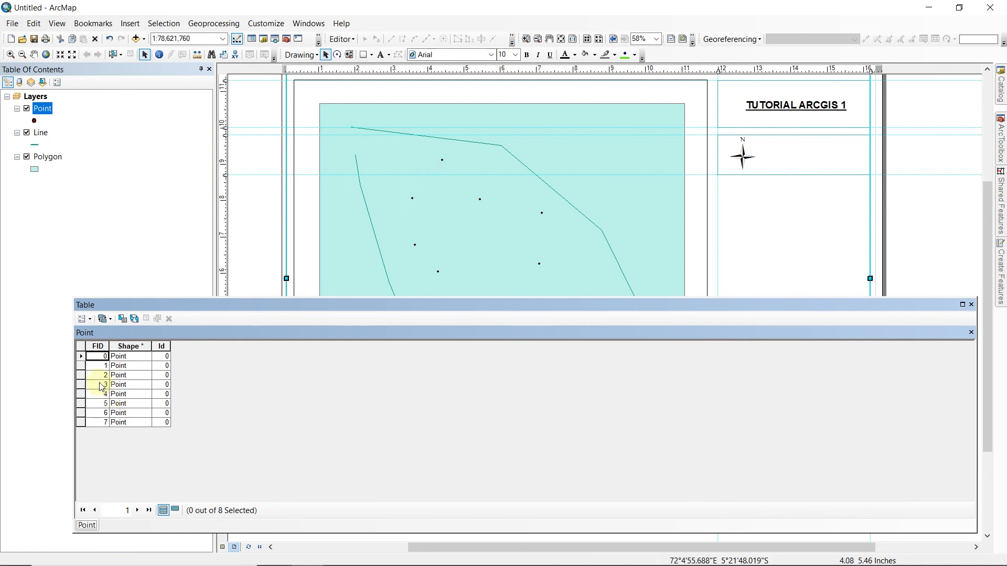
Step: Select the record with FID 1 in the Point table and flash its feature on the map
left_click(80, 366)
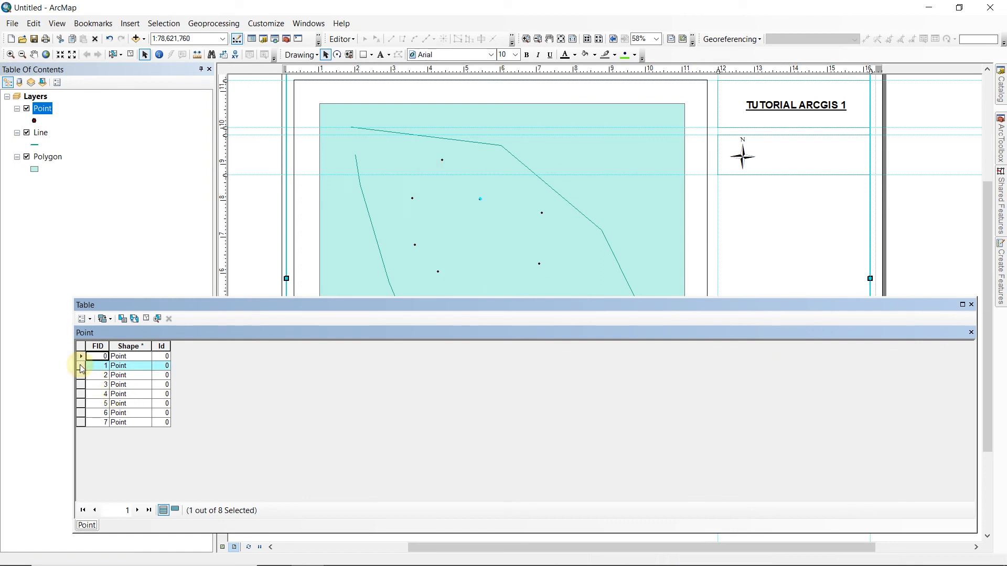
right_click(81, 367)
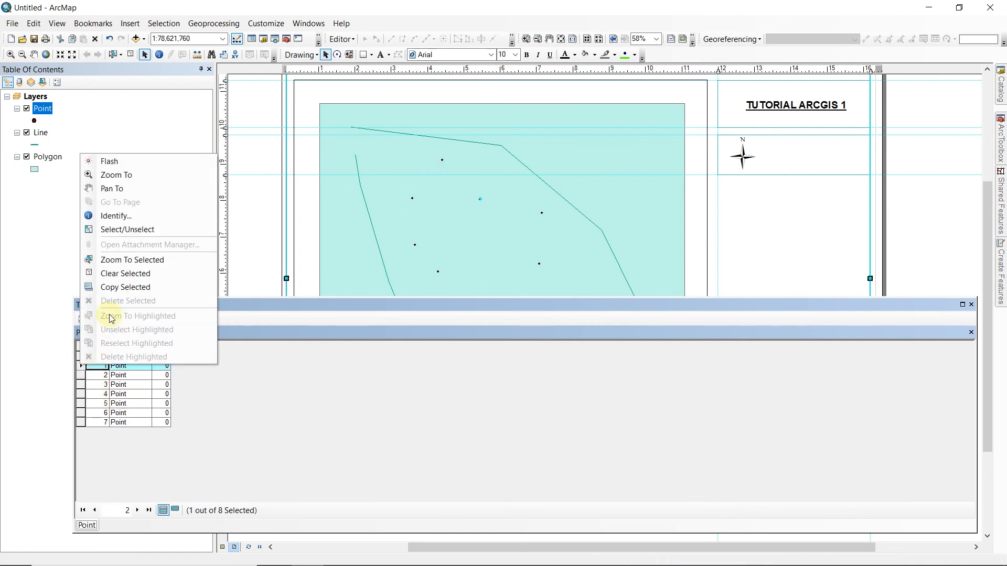
left_click(124, 166)
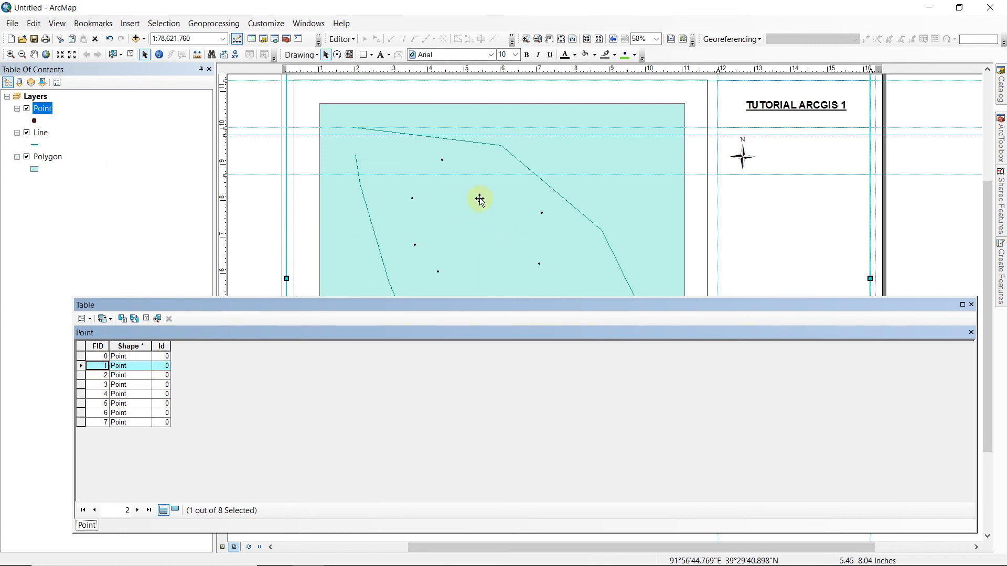
Step: Select the record with FID 3 and flash its feature on the map, then clear the selection
left_click(82, 387)
right_click(82, 386)
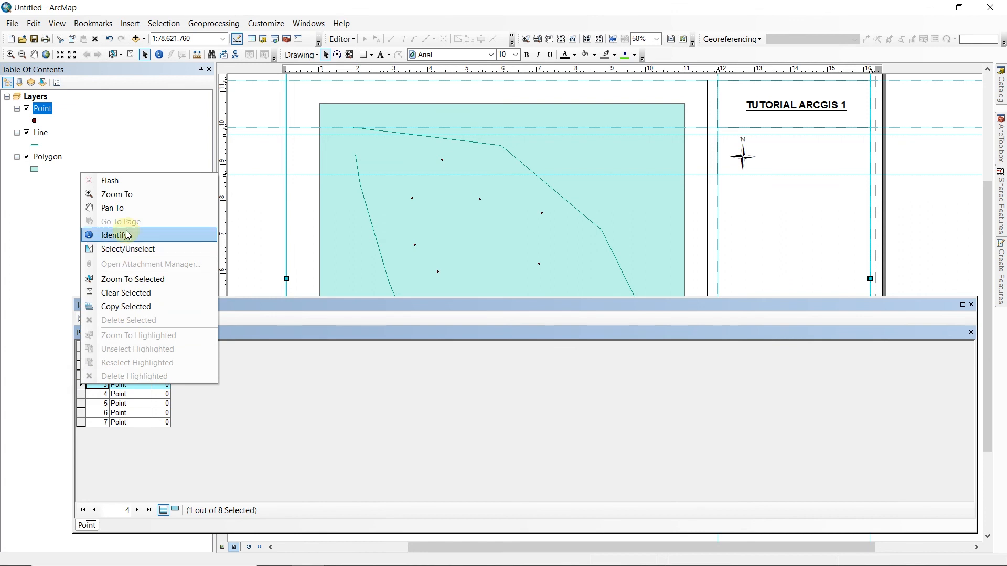
left_click(124, 180)
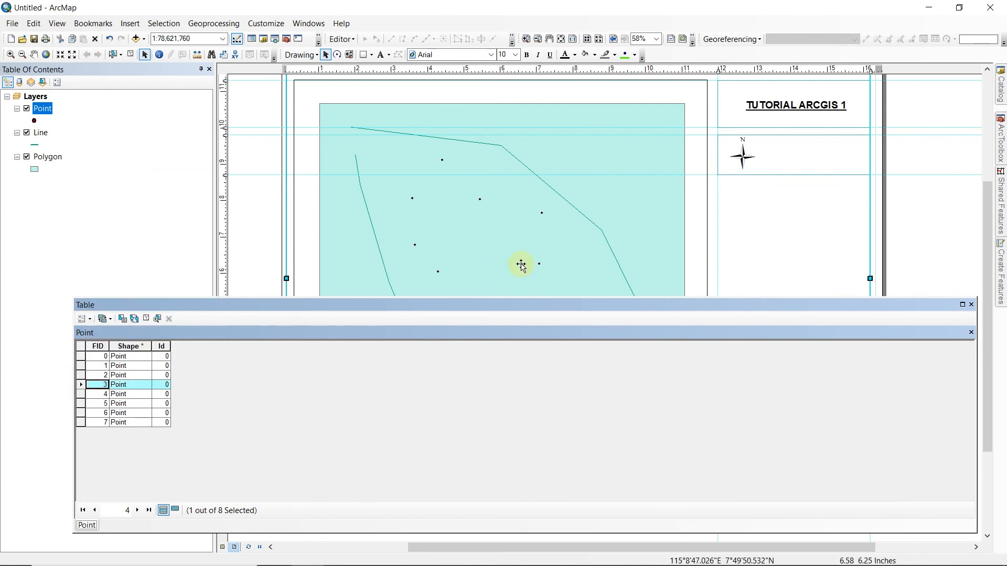
left_click_drag(521, 264, 519, 141)
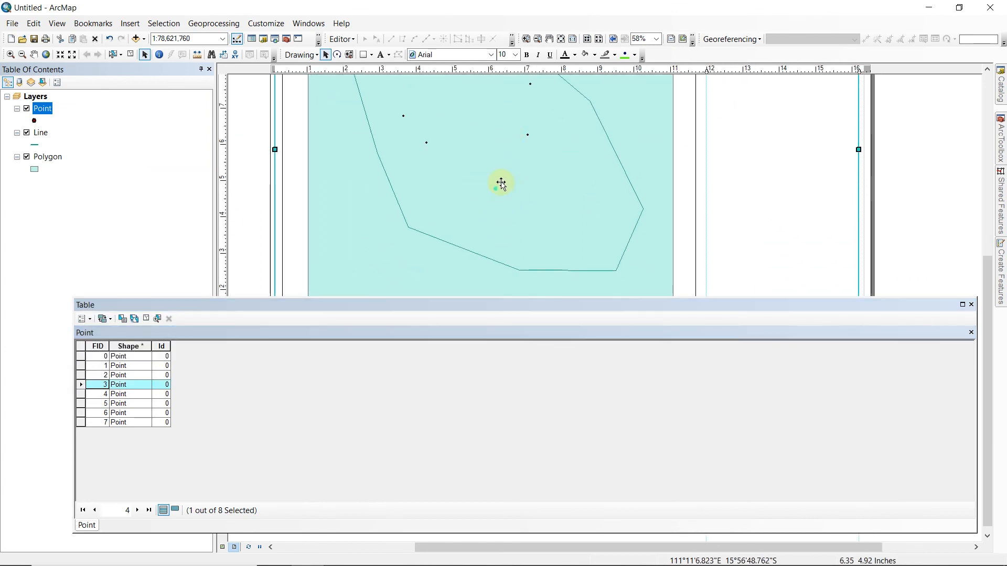
scroll(537, 189, "up", 1)
scroll(537, 190, "up", 1)
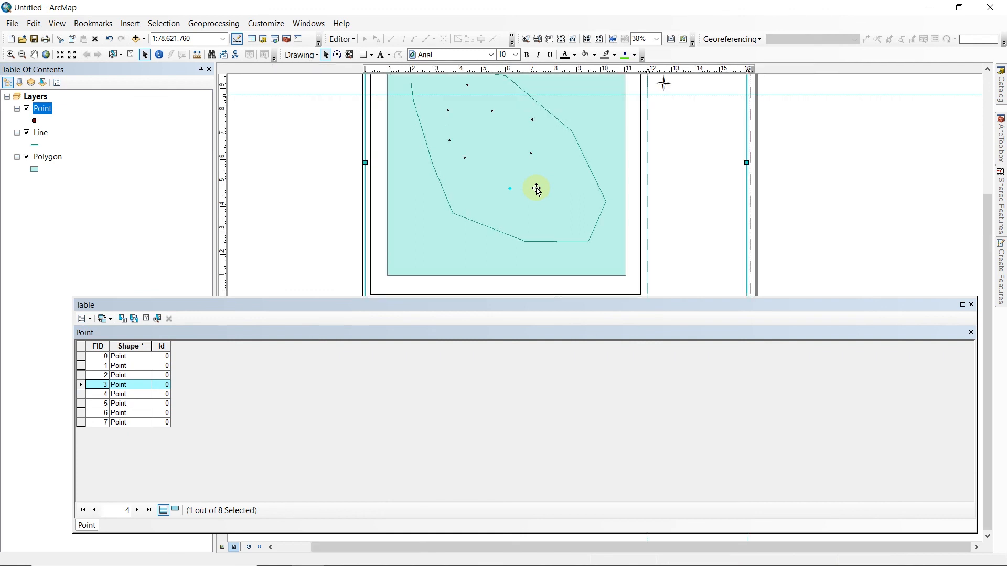
left_click(85, 348)
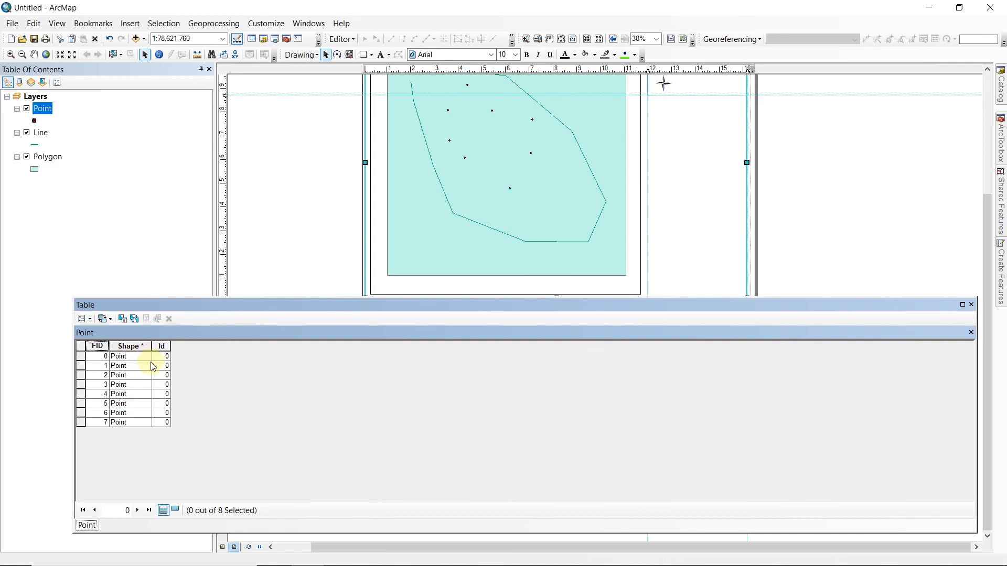
Step: Add a field named Keterangan to the Point table, with type Text and length 50
left_click(84, 318)
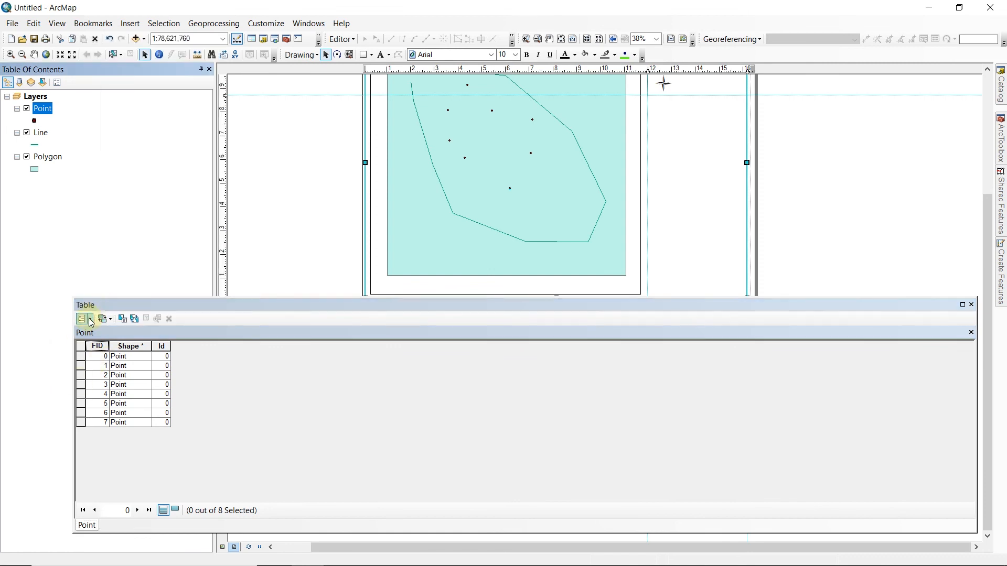
left_click(86, 318)
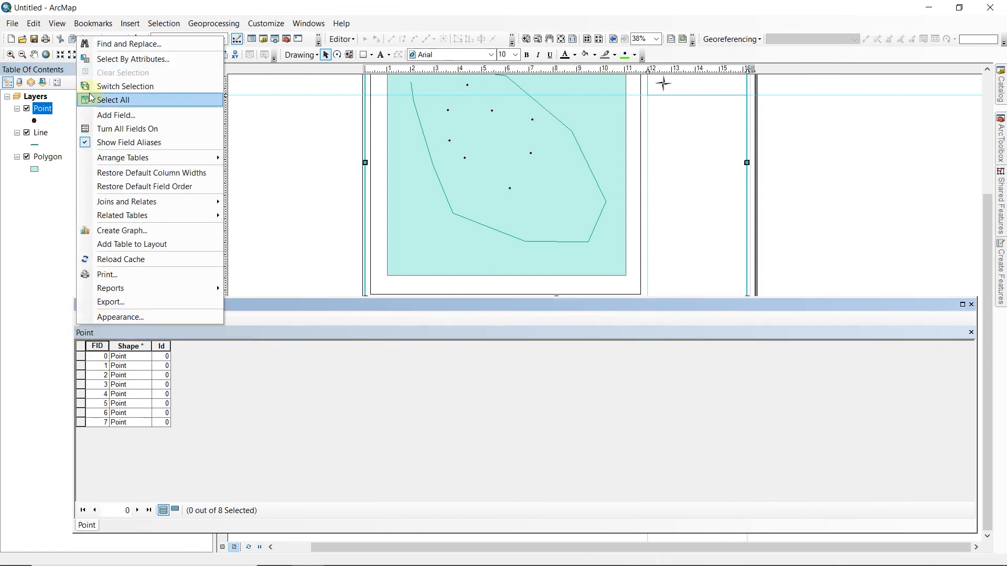
left_click(110, 115)
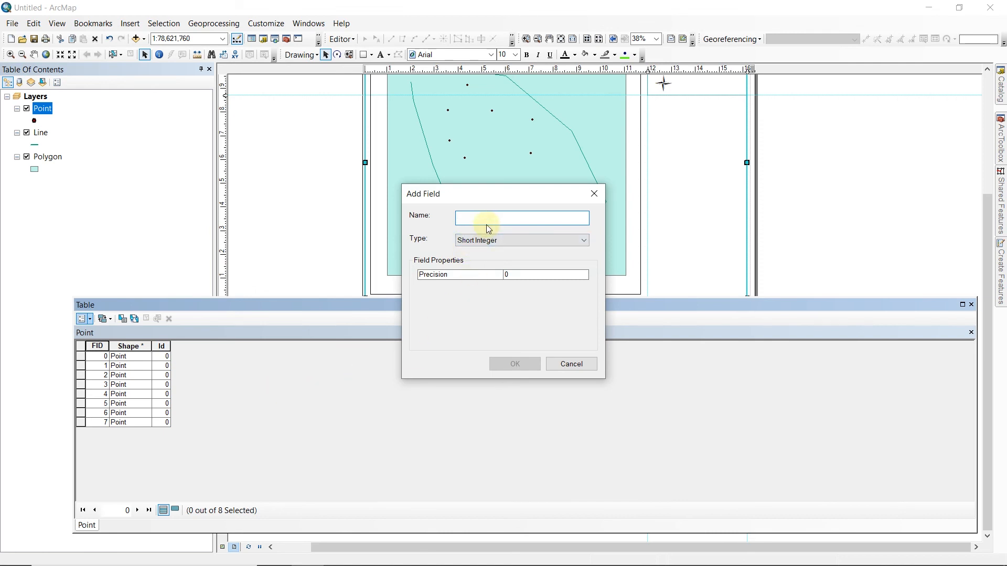
type("Keterangan")
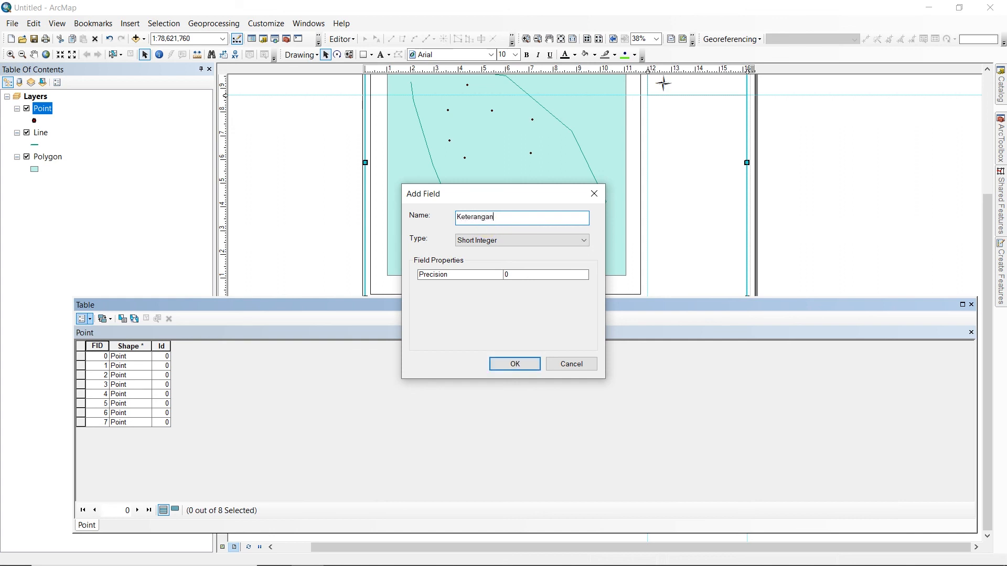
left_click(484, 242)
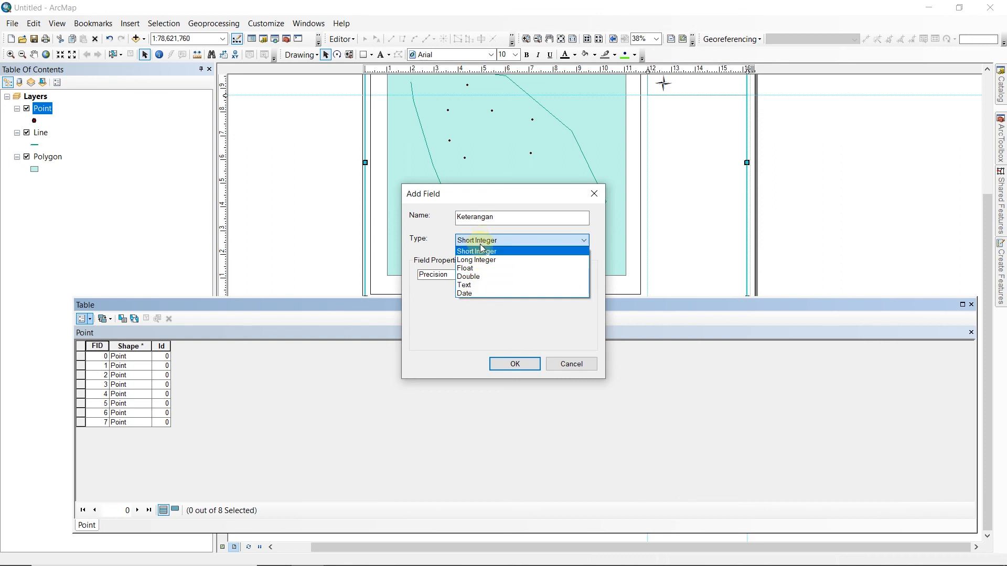
left_click(472, 285)
left_click(506, 276)
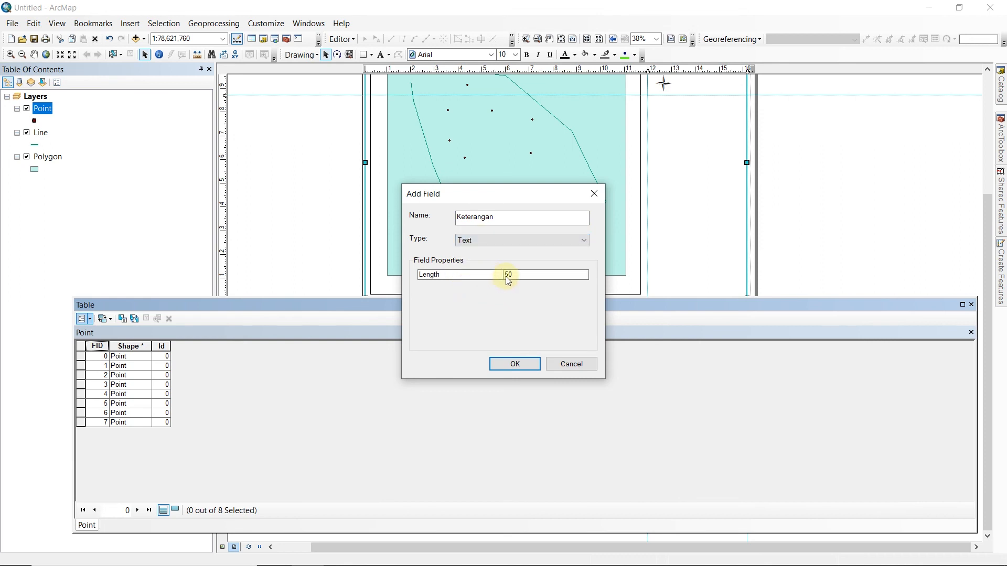
left_click(519, 277)
left_click(508, 274)
left_click(515, 365)
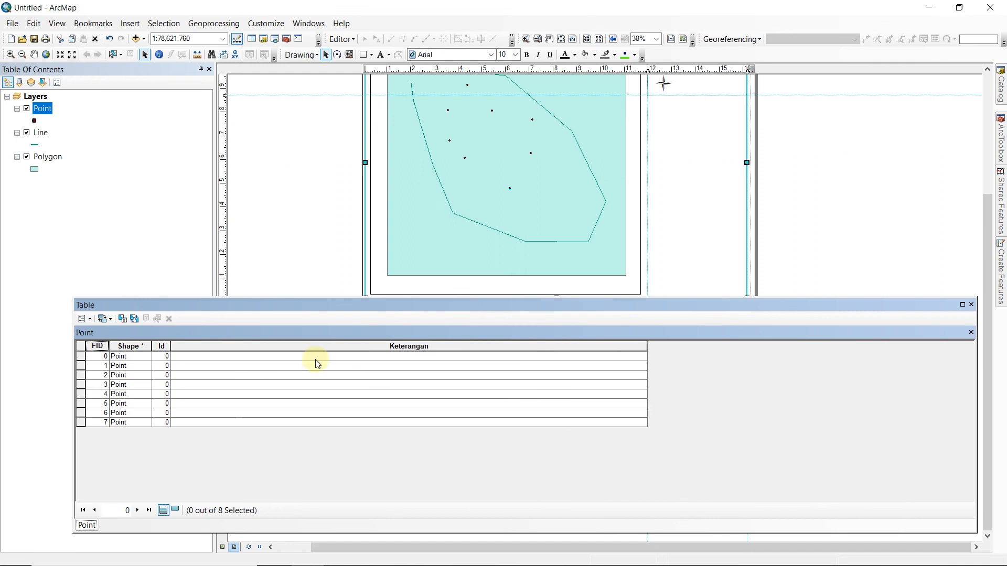
left_click(214, 357)
left_click(393, 369)
left_click(382, 384)
left_click(374, 403)
left_click(340, 377)
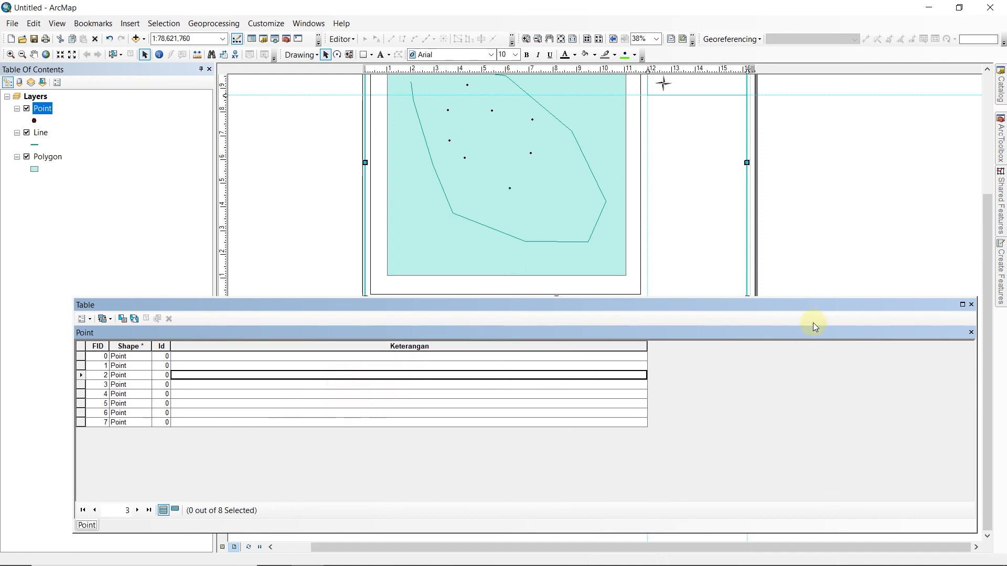
Step: Select and flash the polyline record from the Line layer's attribute table, and close the table window
right_click(40, 134)
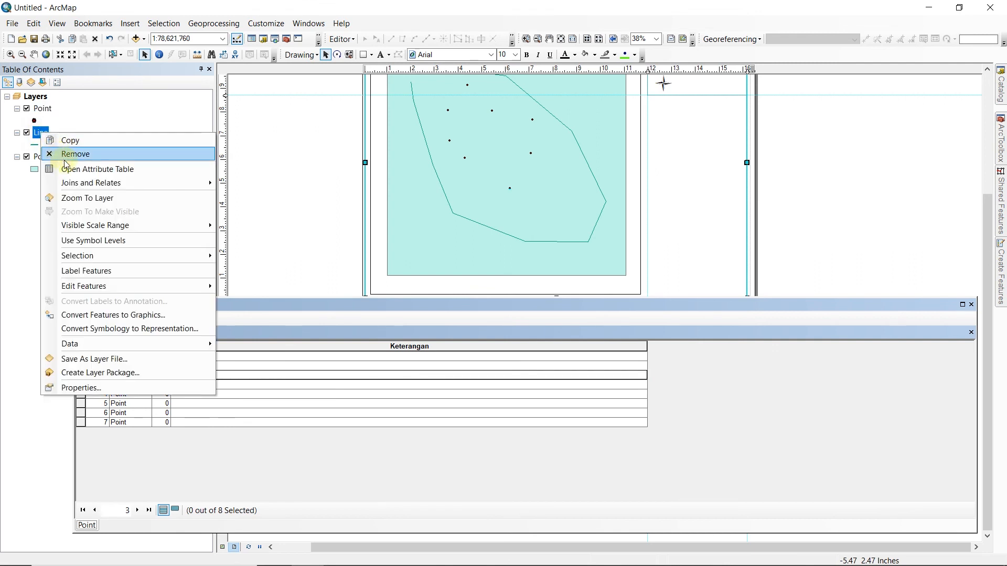
left_click(69, 169)
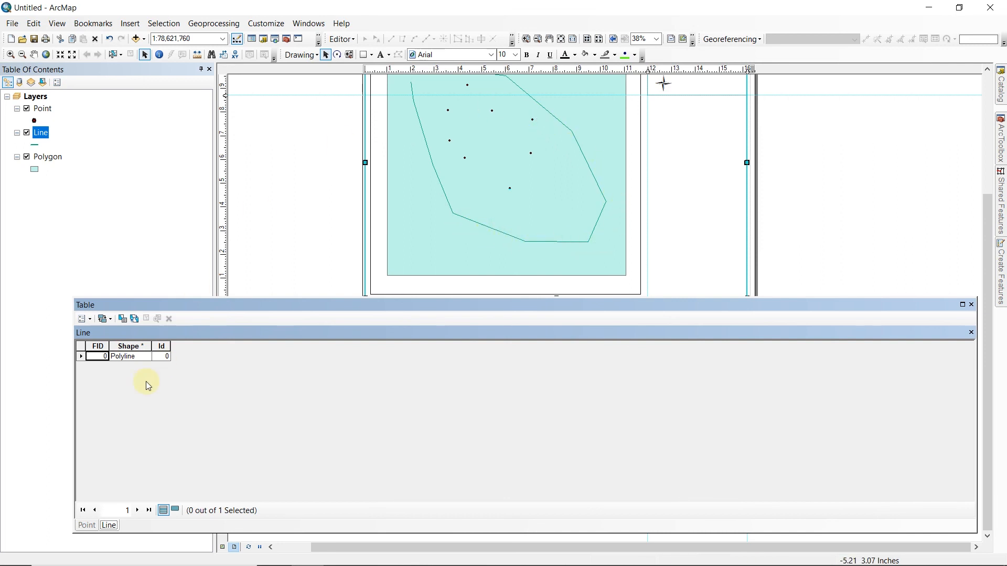
left_click(88, 358)
right_click(88, 358)
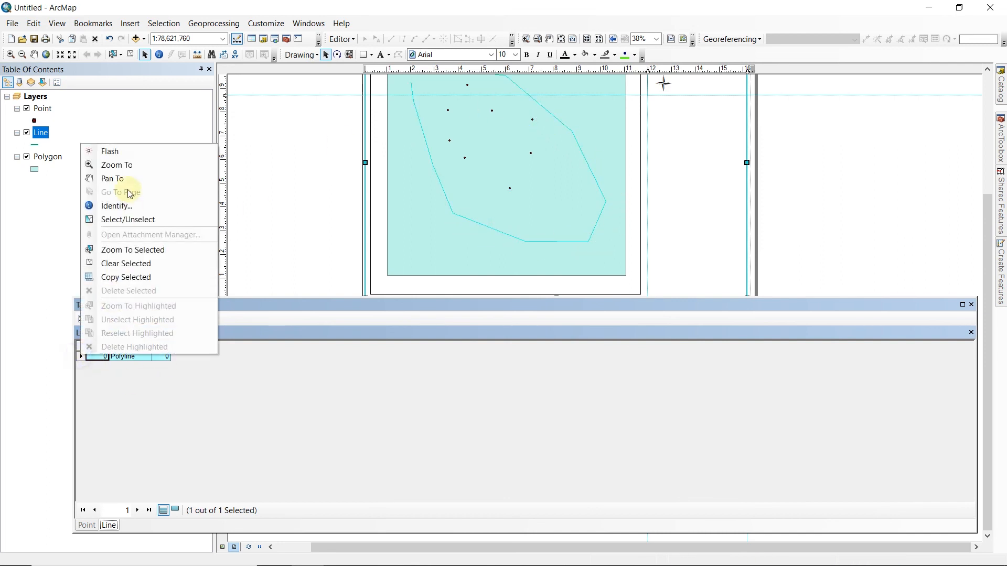
left_click(116, 151)
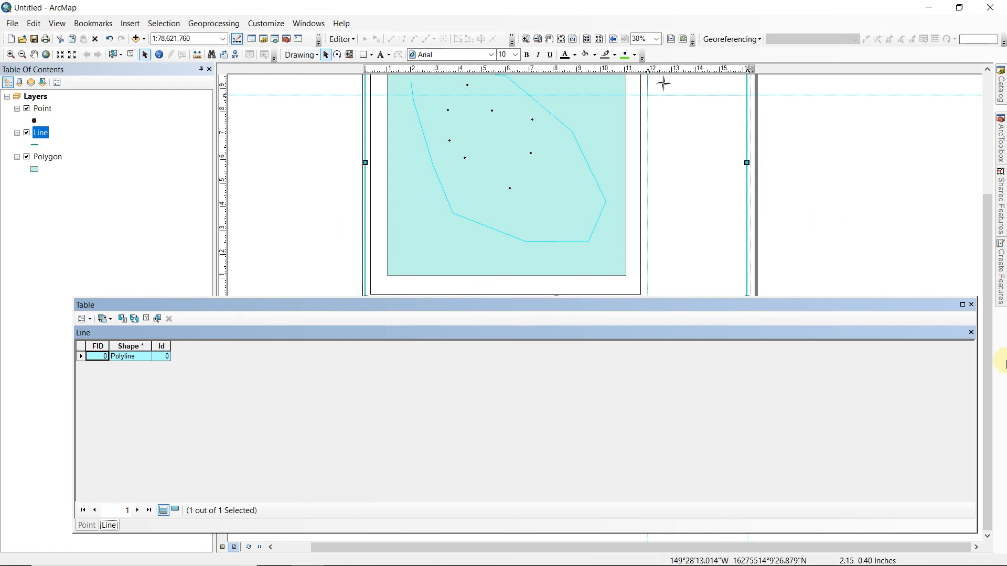
left_click(972, 304)
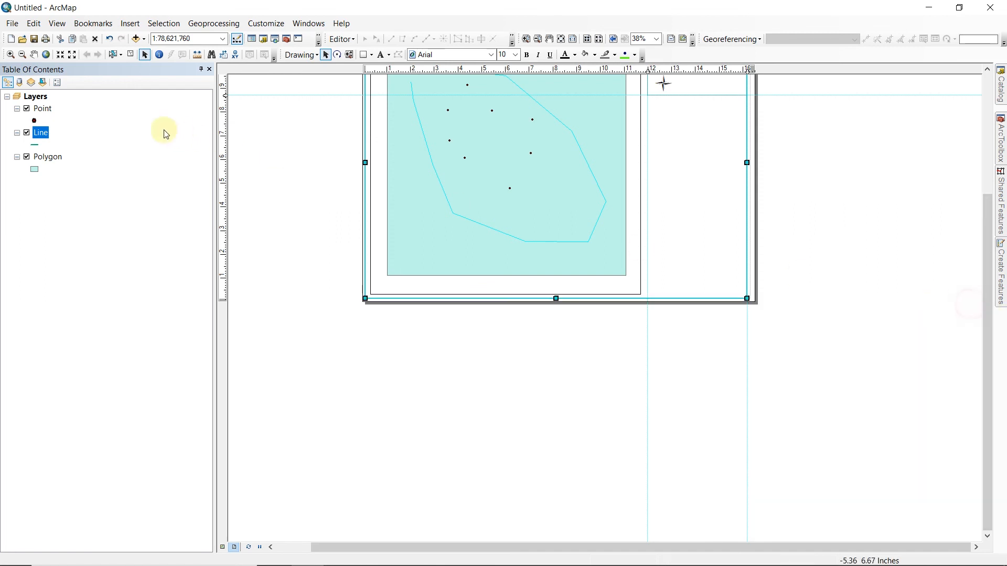
Step: Flash the polygon record from the Polygon layer's attribute table, and close the table window
right_click(46, 157)
left_click(81, 198)
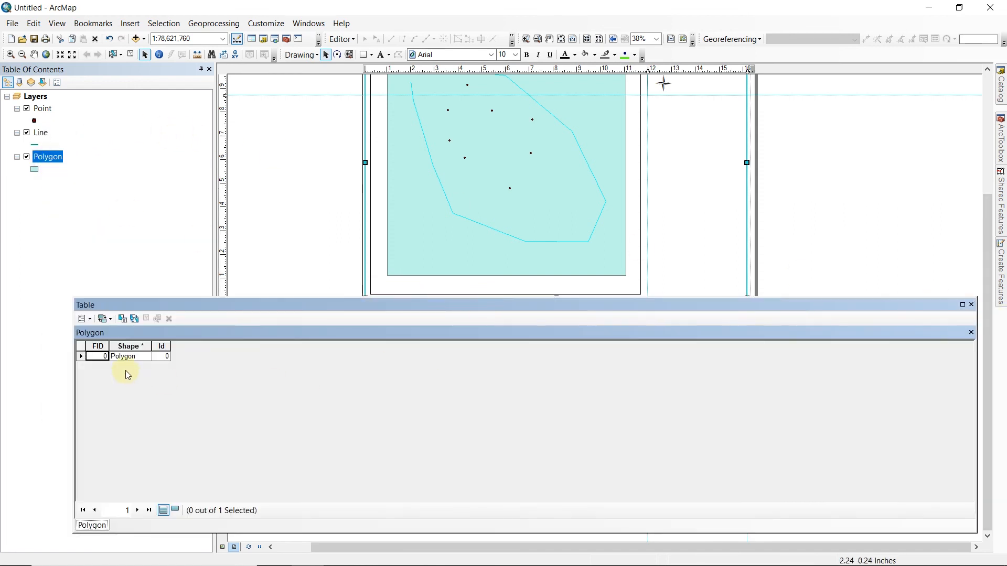
right_click(81, 356)
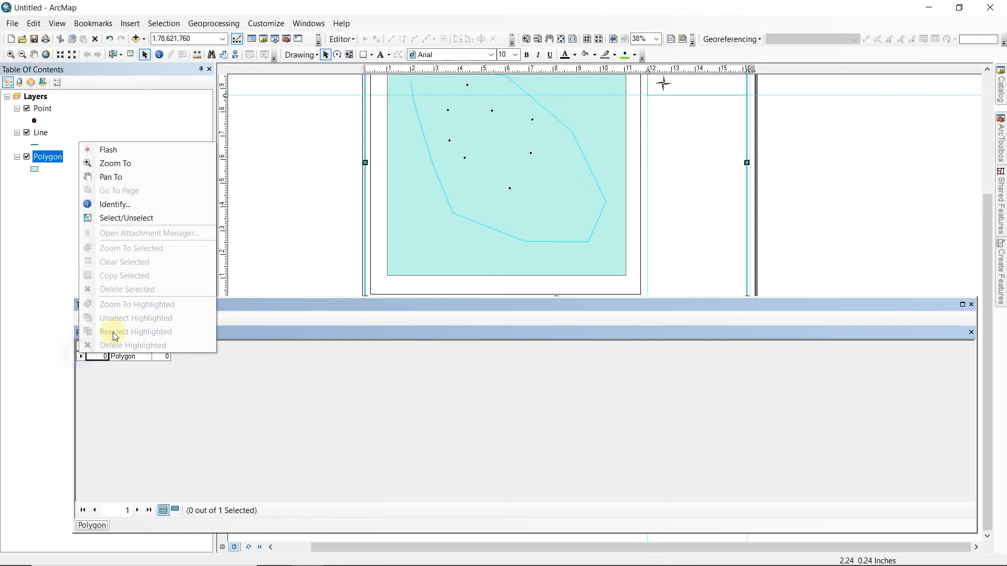
left_click(108, 148)
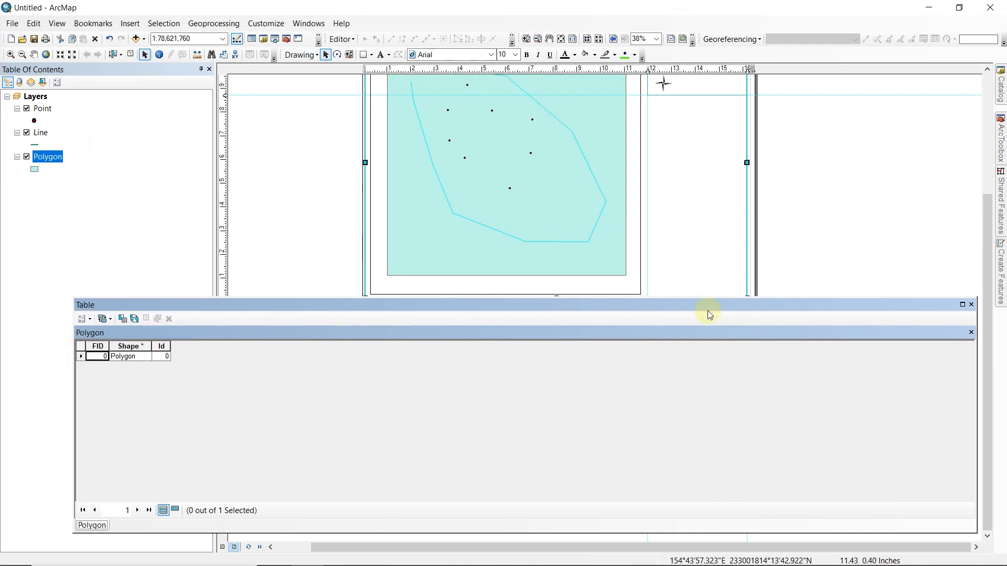
left_click(972, 304)
scroll(636, 243, "up", 2)
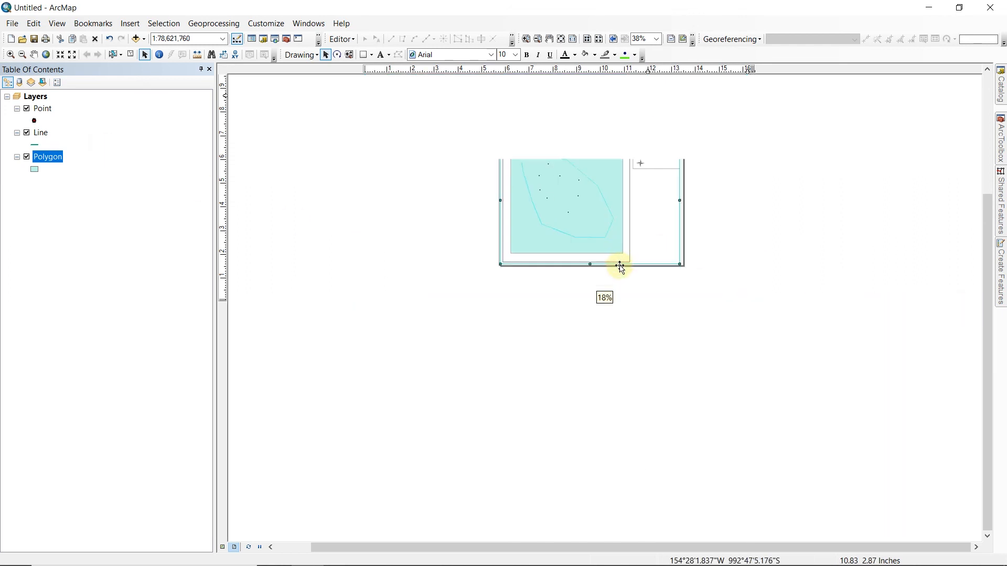
scroll(607, 204, "down", 2)
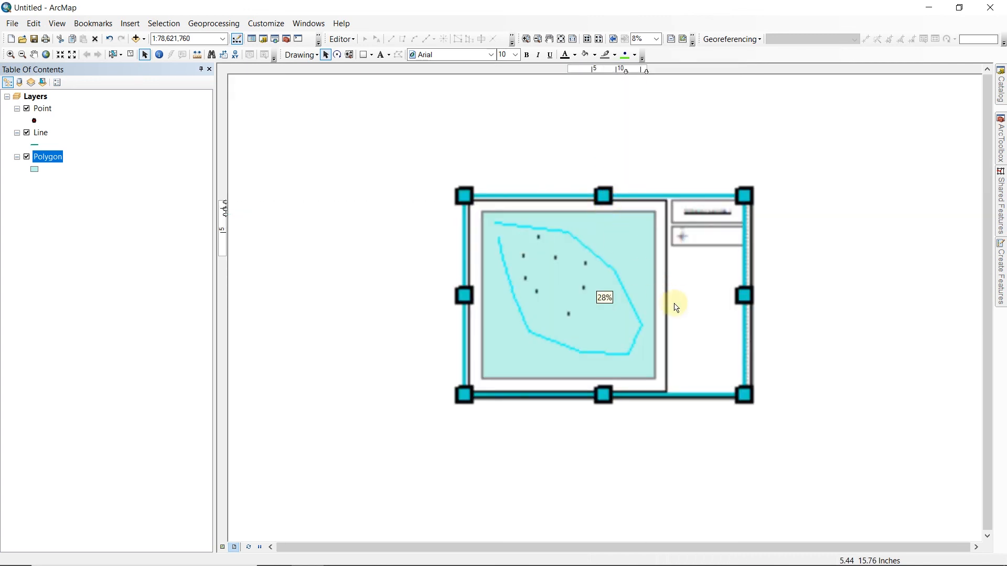